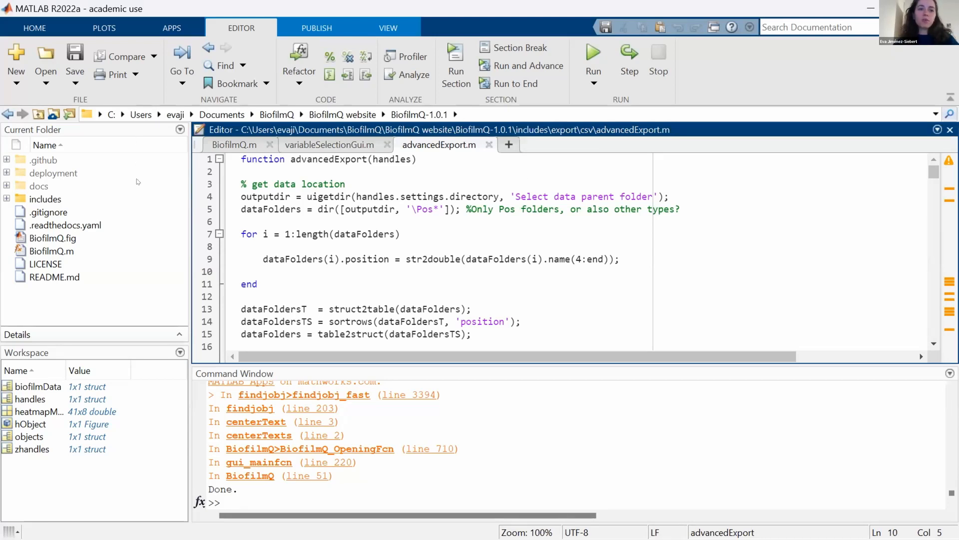
Browse for the BiofilmQ-1.0.1 folder and set it as MATLAB's current folder.
{"action": "left_click", "coordinate": [138, 183]}
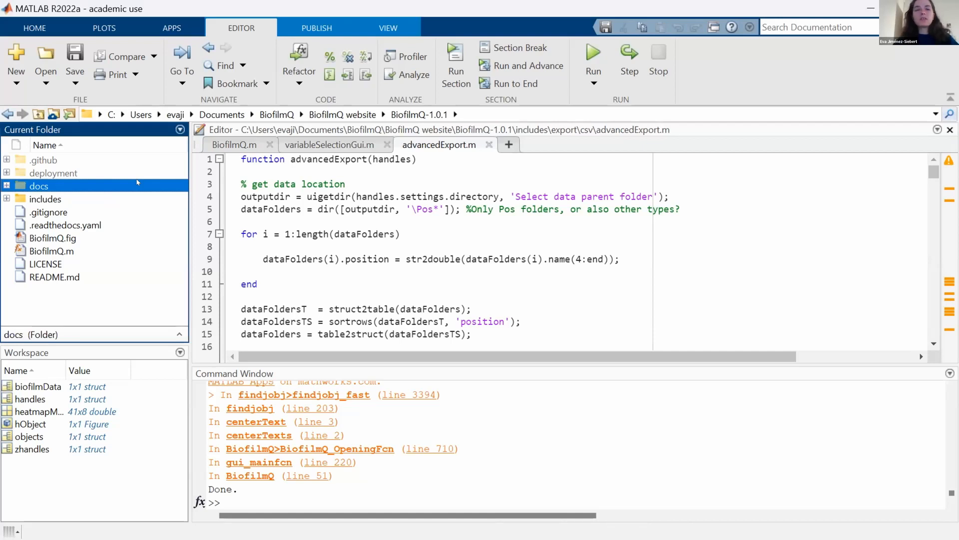
{"action": "left_click", "coordinate": [112, 297]}
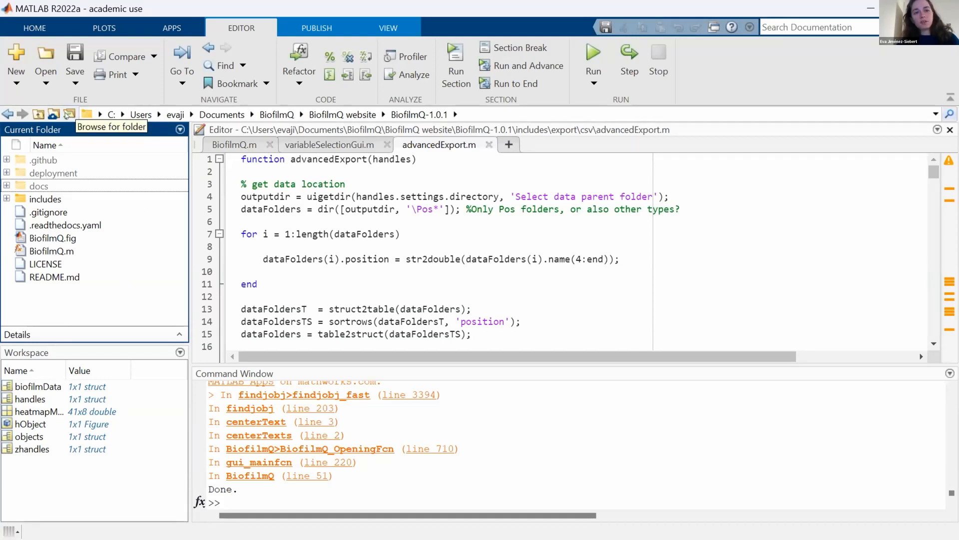
{"action": "left_click", "coordinate": [67, 114]}
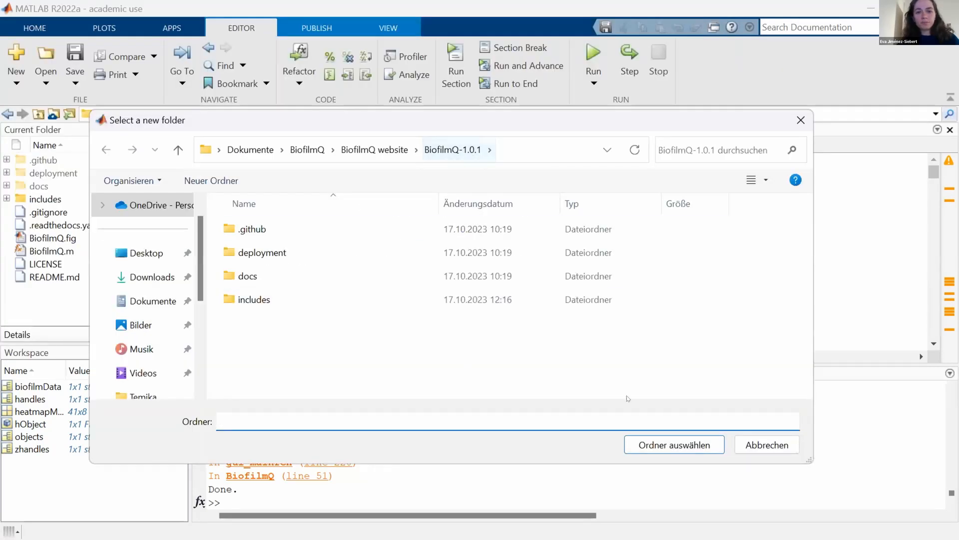
{"action": "left_click", "coordinate": [673, 450]}
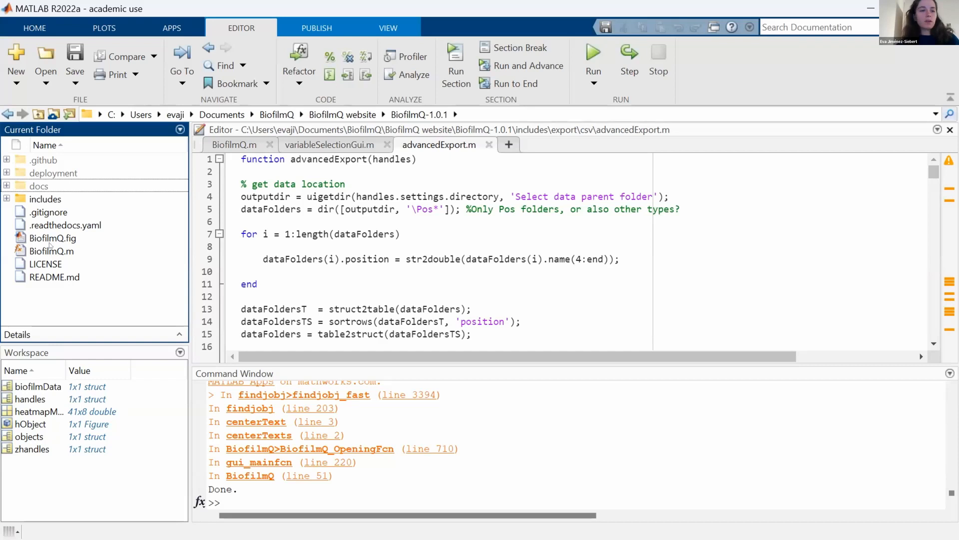
Run BiofilmQ.m from the current folder, then switch to the BiofilmQ window and maximize it.
{"action": "left_click", "coordinate": [44, 252]}
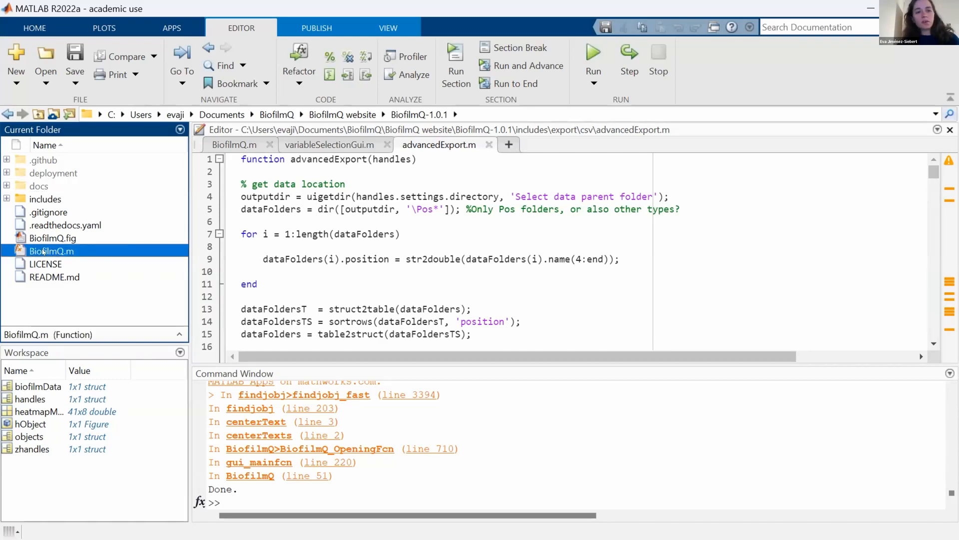
{"action": "right_click", "coordinate": [43, 252]}
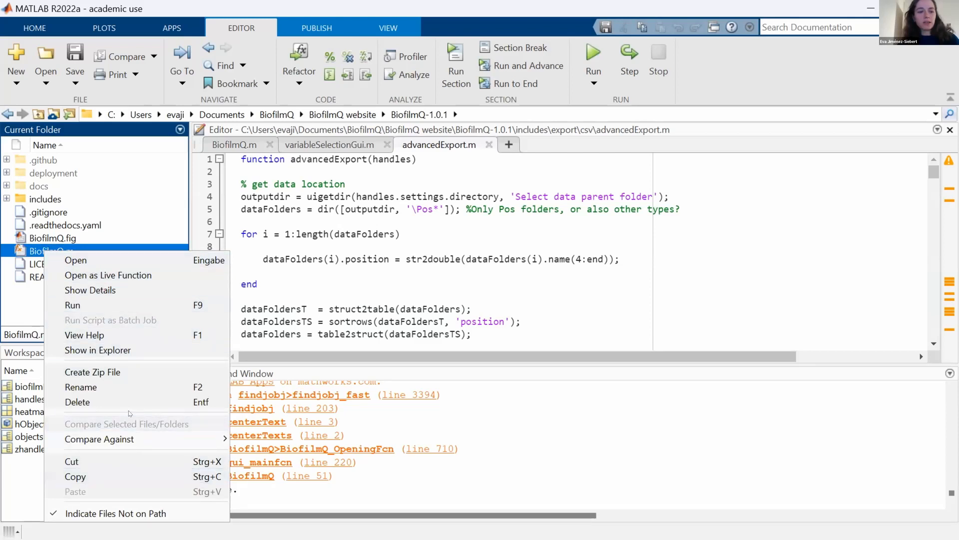
{"action": "left_click", "coordinate": [148, 303]}
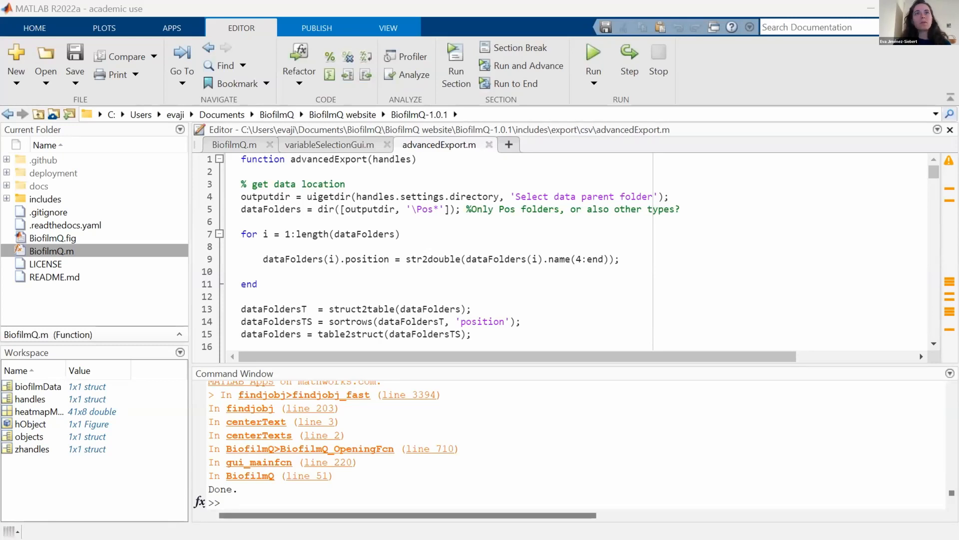
{"action": "key", "text": "alt+Tab"}
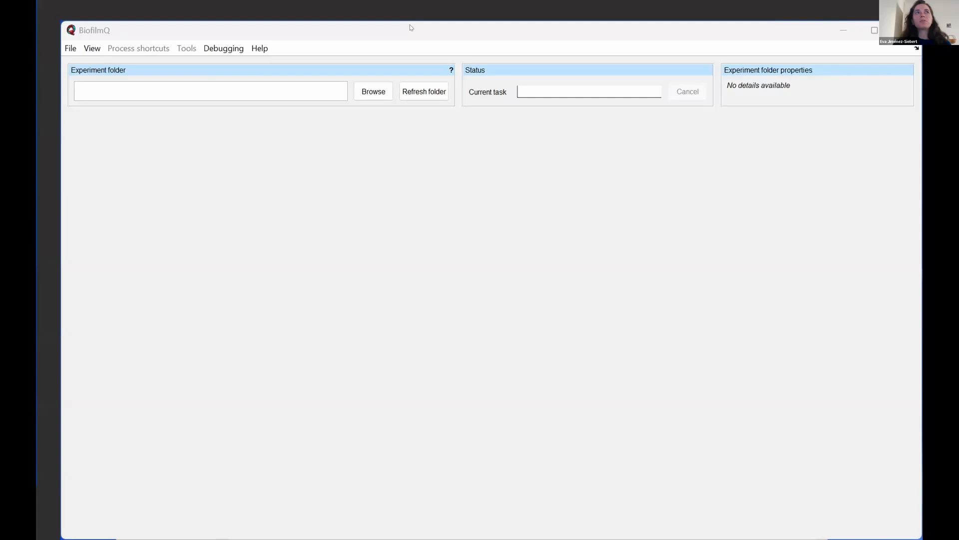
{"action": "double_click", "coordinate": [704, 38]}
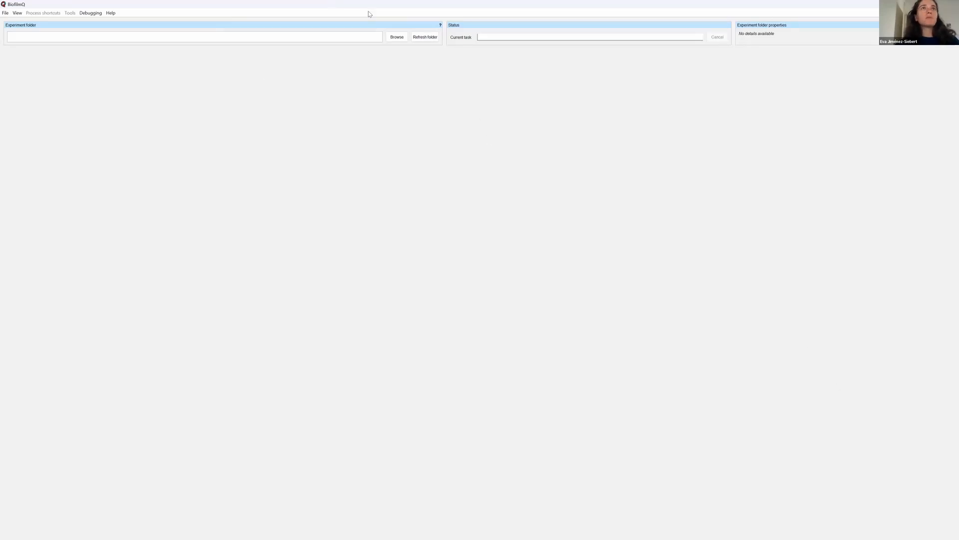
Load the Reporter data folder from Sample data as the experiment folder.
{"action": "left_click", "coordinate": [399, 37]}
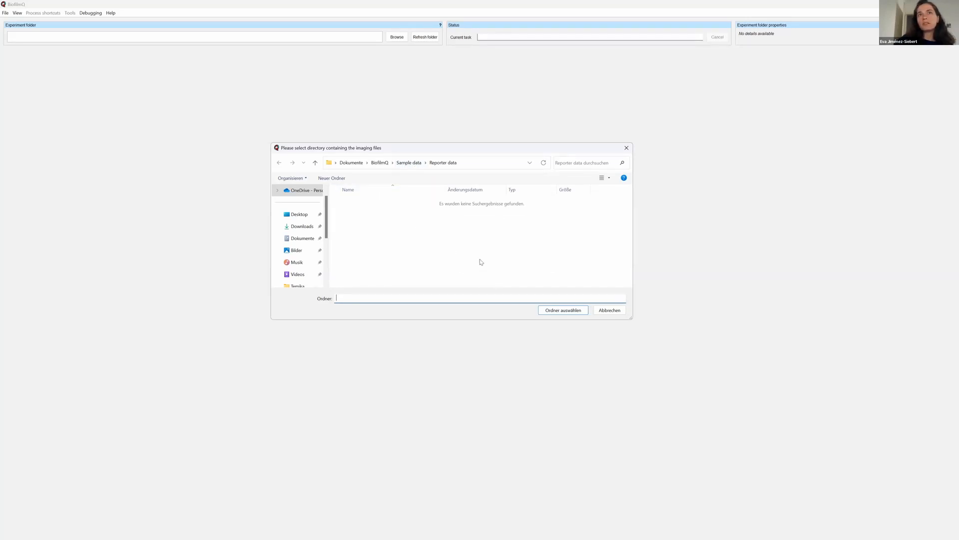
{"action": "left_click", "coordinate": [571, 311]}
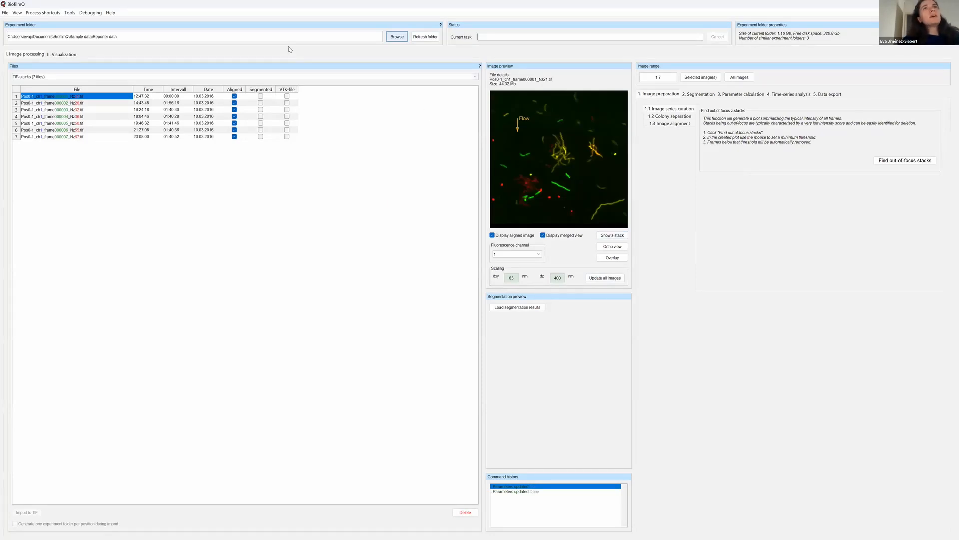
{"action": "left_click", "coordinate": [63, 55]}
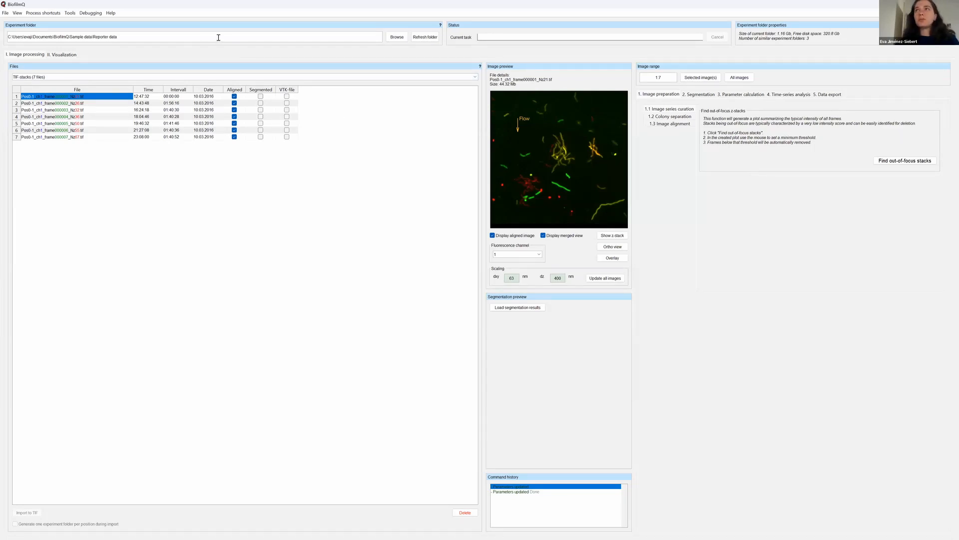
Preview the channel 1 TIF stacks of frames 2 to 5 one after another.
{"action": "left_click", "coordinate": [63, 104]}
{"action": "left_click", "coordinate": [62, 110]}
{"action": "left_click", "coordinate": [59, 116]}
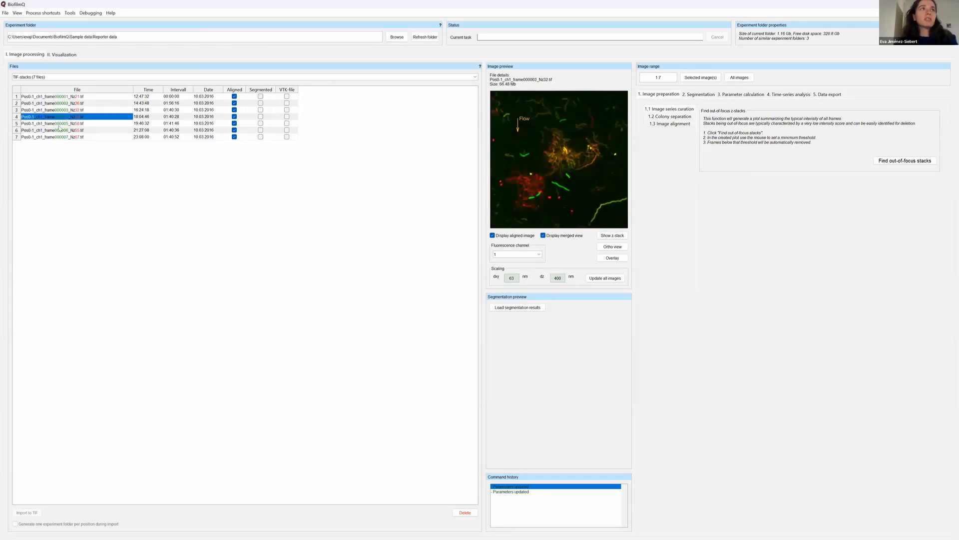
{"action": "left_click", "coordinate": [59, 125]}
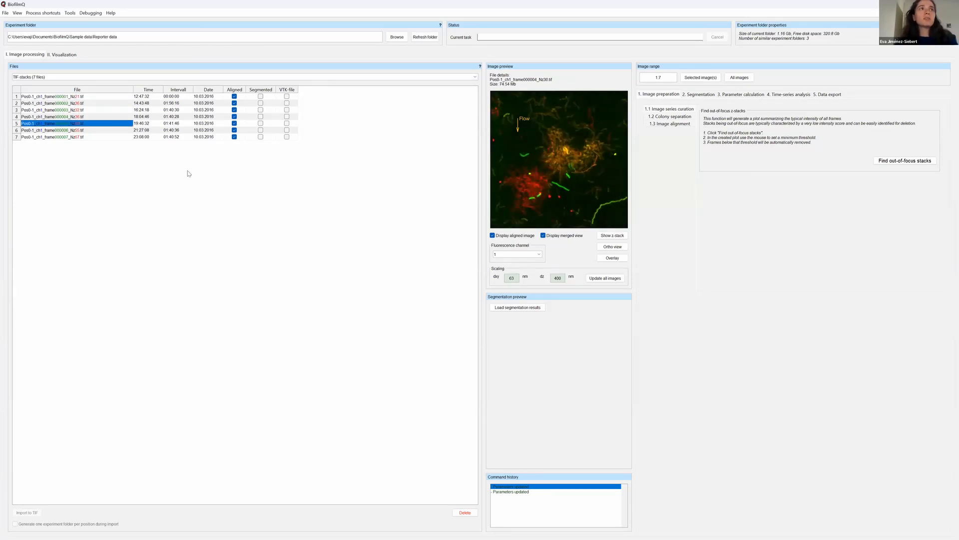
Switch the image preview to fluorescence channel 2 and back to channel 1 to compare their file lists.
{"action": "left_click", "coordinate": [537, 256]}
{"action": "left_click", "coordinate": [536, 257]}
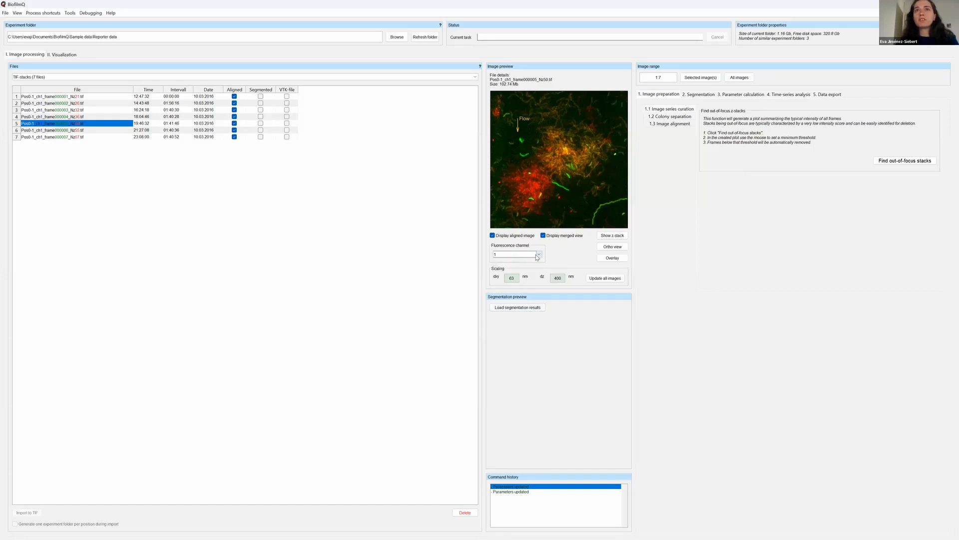
{"action": "left_click", "coordinate": [539, 255]}
{"action": "left_click", "coordinate": [539, 260]}
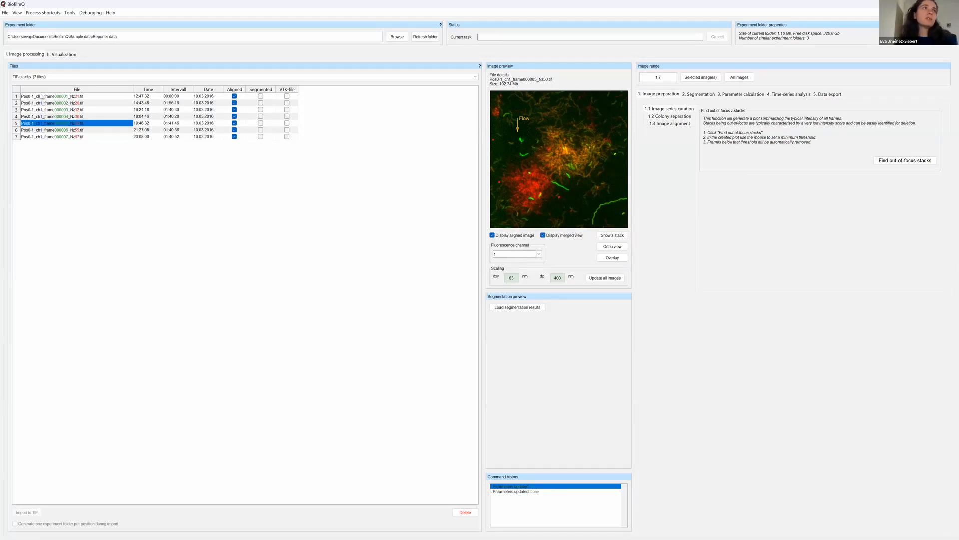
{"action": "left_click", "coordinate": [539, 256]}
{"action": "left_click", "coordinate": [533, 267]}
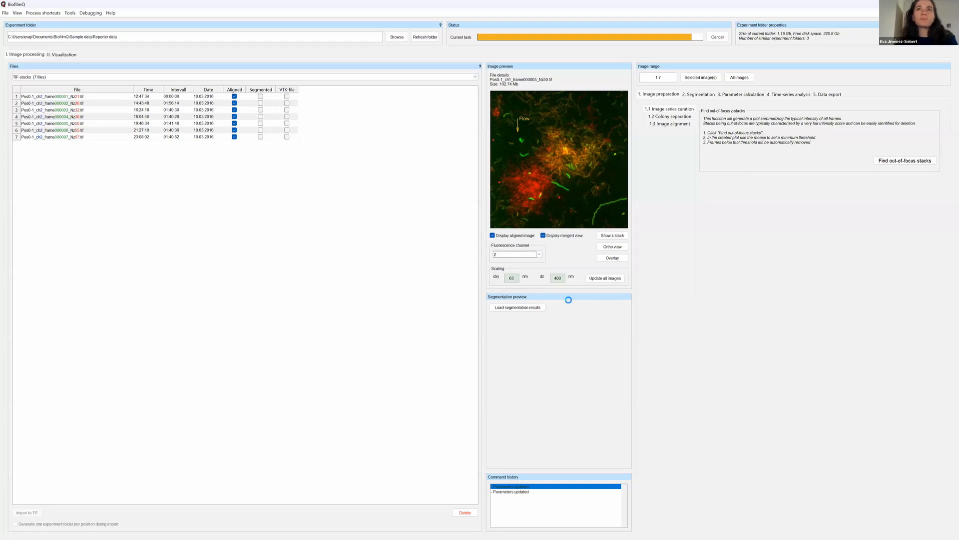
{"action": "left_click", "coordinate": [540, 258]}
{"action": "left_click", "coordinate": [533, 260]}
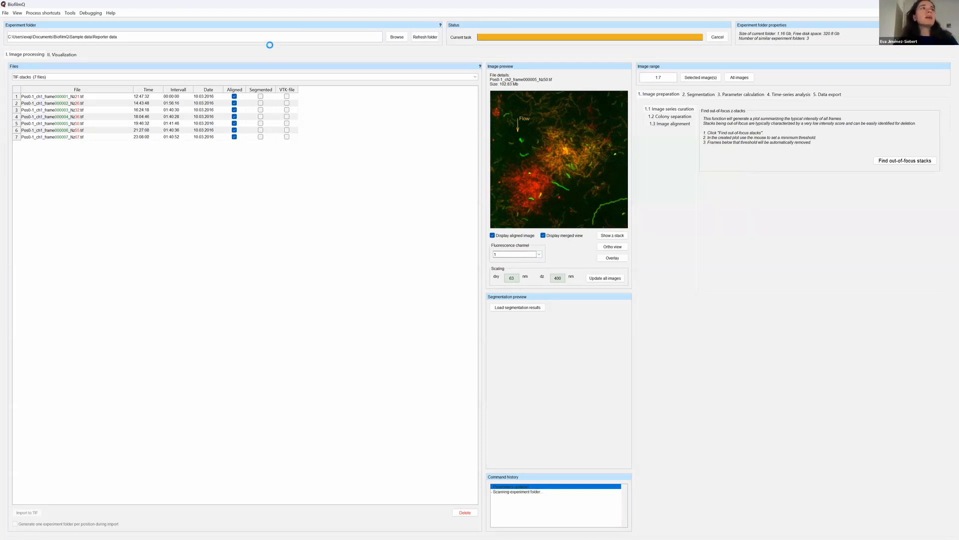
Review the available file types for the experiment folder and keep TIF-stacks as the listed type.
{"action": "left_click", "coordinate": [476, 78]}
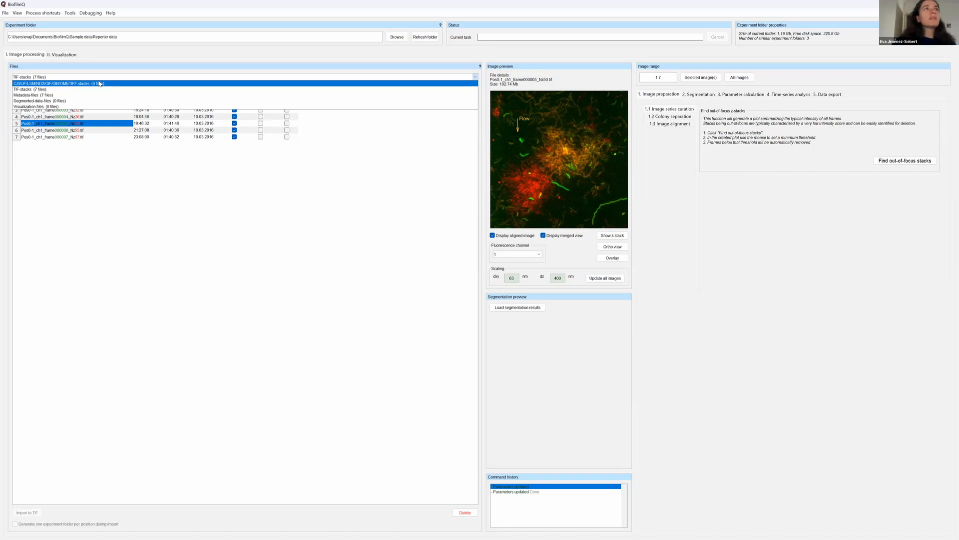
{"action": "left_click", "coordinate": [94, 90]}
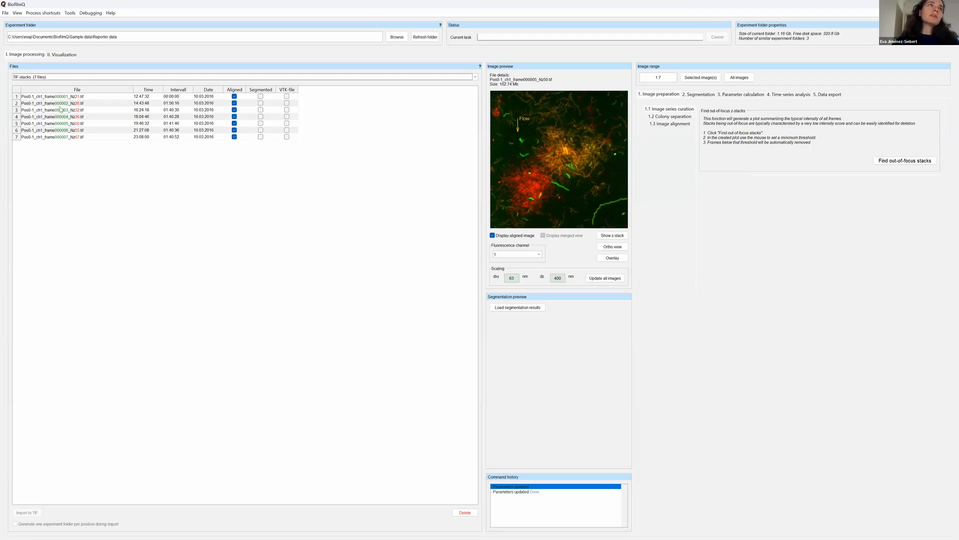
Preview frames 1 and 2, and toggle the aligned image display off and on again for frame 2.
{"action": "left_click", "coordinate": [50, 97]}
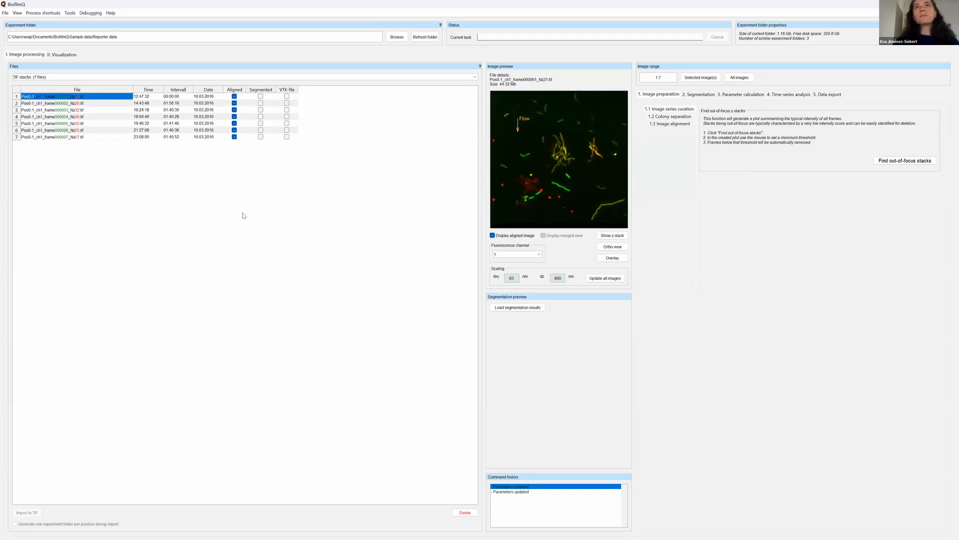
{"action": "left_click", "coordinate": [32, 104]}
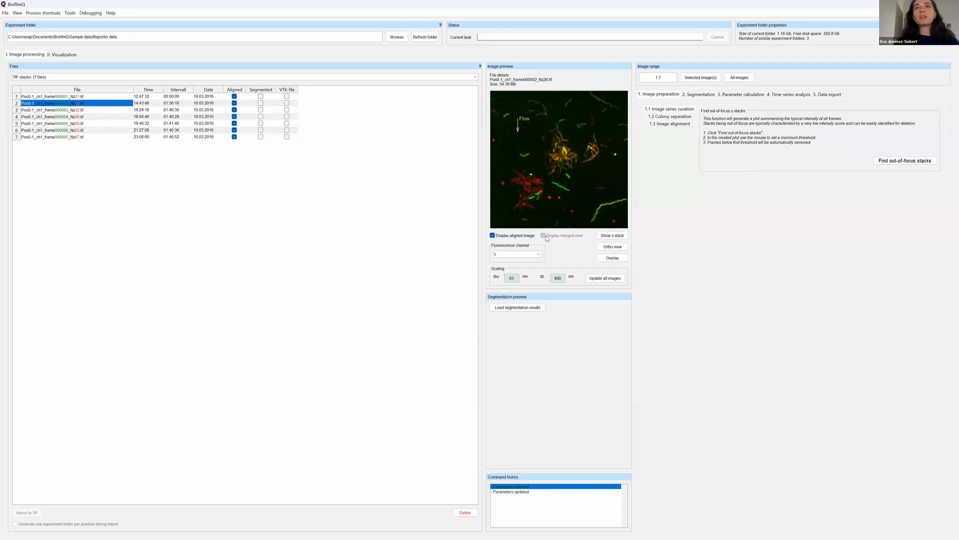
{"action": "left_click", "coordinate": [530, 235]}
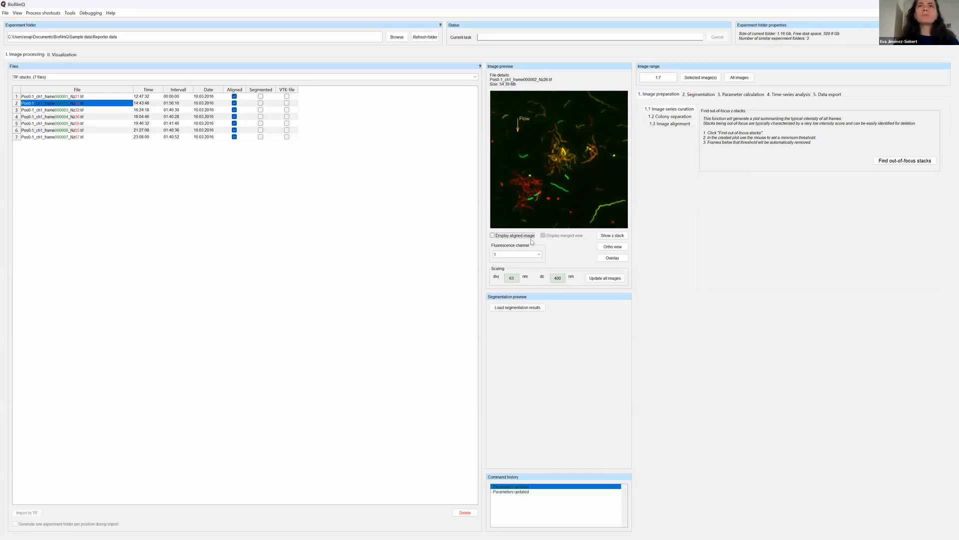
{"action": "left_click", "coordinate": [493, 236]}
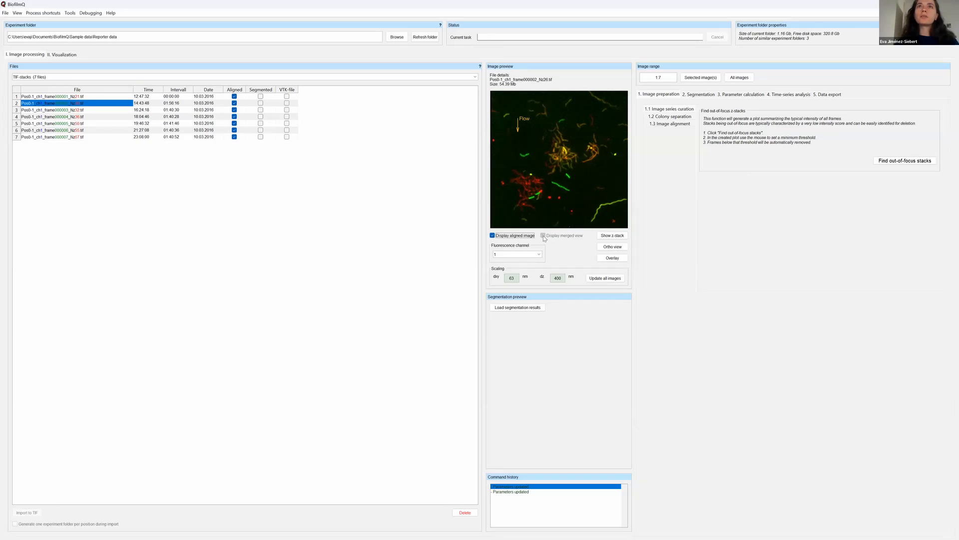
Step through the previews from frame 1 to frame 7 and back to frame 4 to examine biofilm growth over time.
{"action": "left_click", "coordinate": [85, 97]}
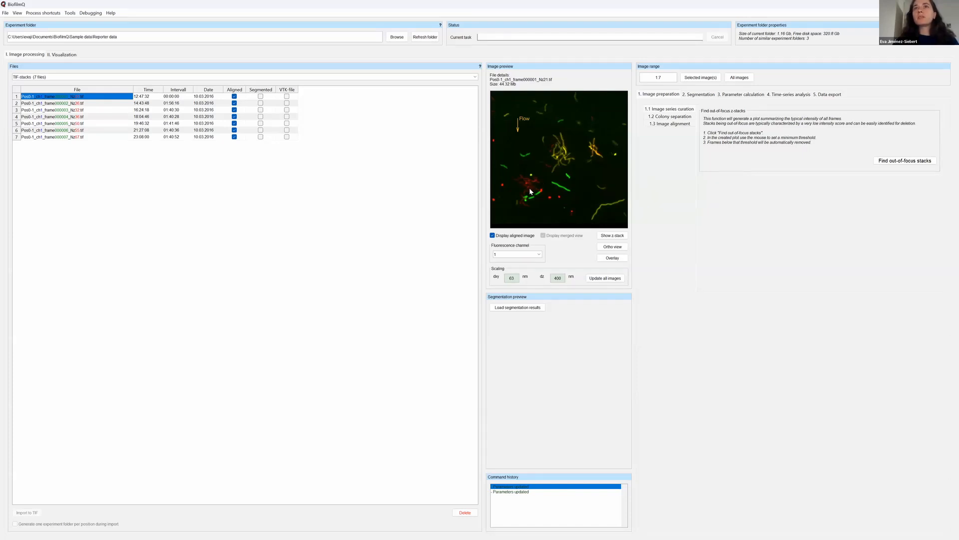
{"action": "left_click", "coordinate": [64, 103]}
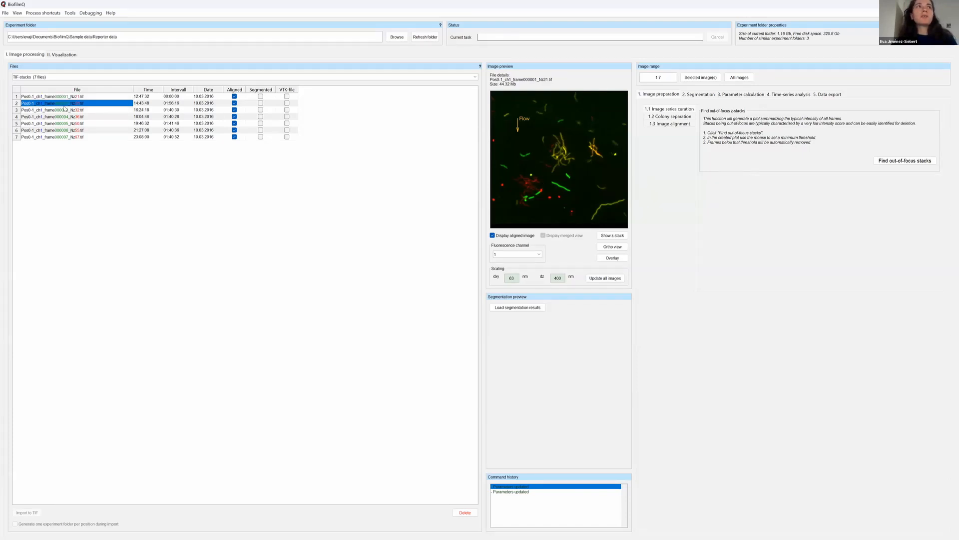
{"action": "left_click", "coordinate": [62, 110]}
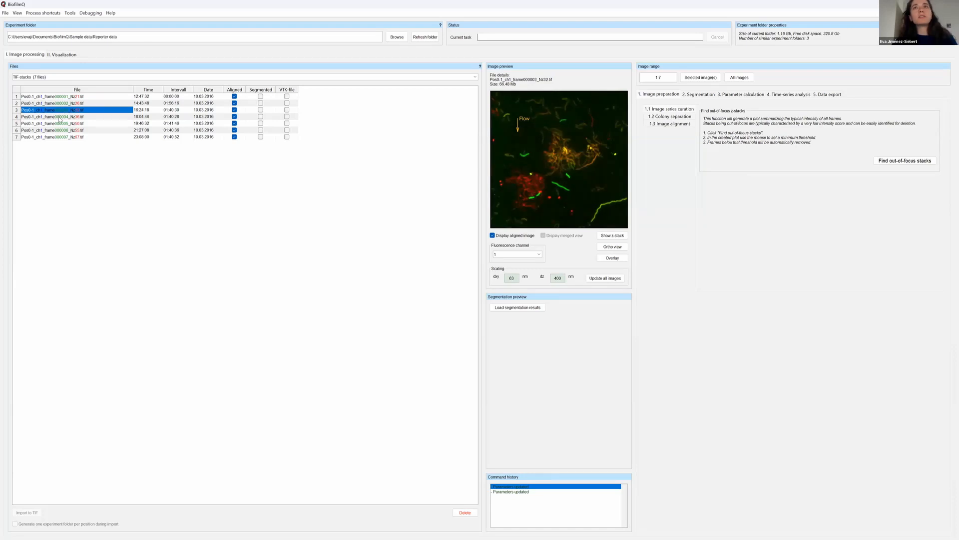
{"action": "left_click", "coordinate": [60, 116]}
{"action": "key", "text": "Down"}
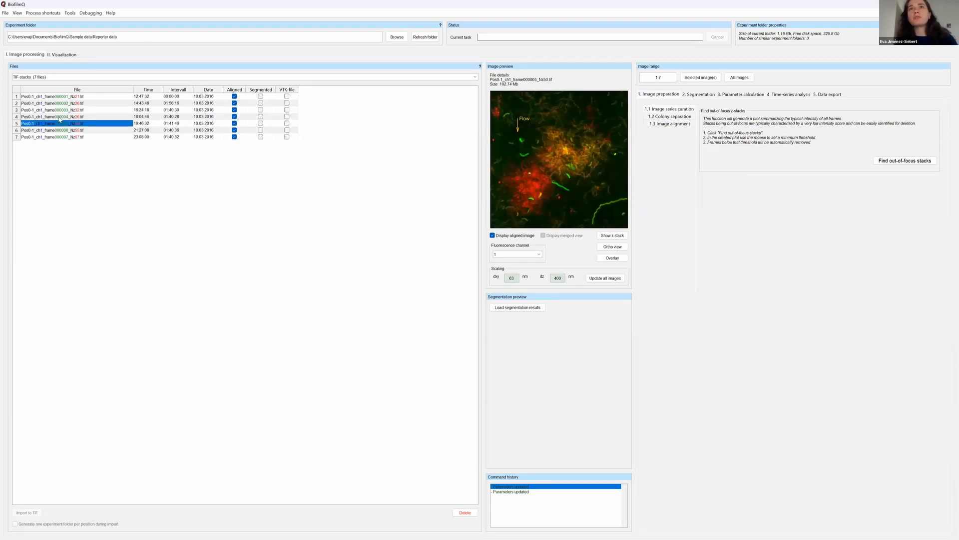
{"action": "key", "text": "Down"}
{"action": "key", "text": "Down"}
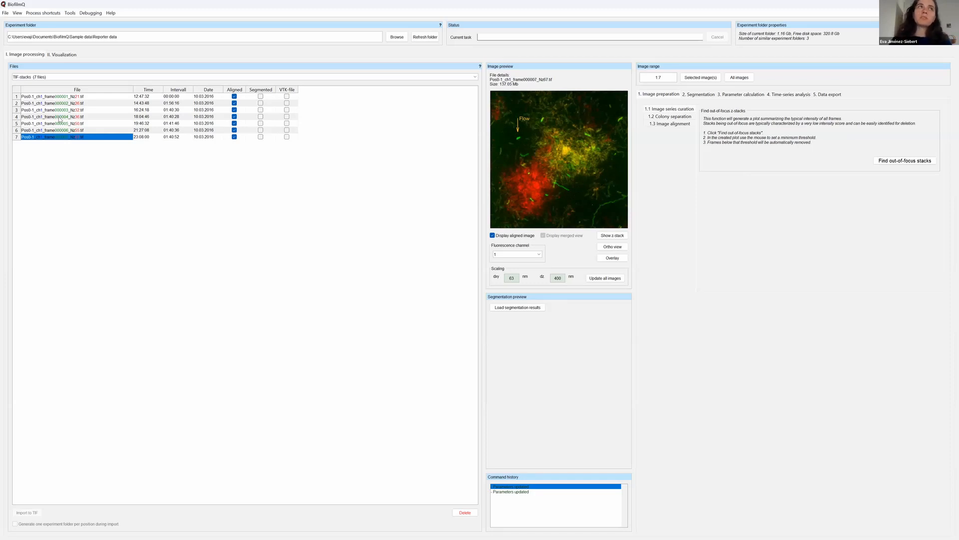
{"action": "key", "text": "Up"}
{"action": "key", "text": "Up"}
{"action": "key", "text": "Up"}
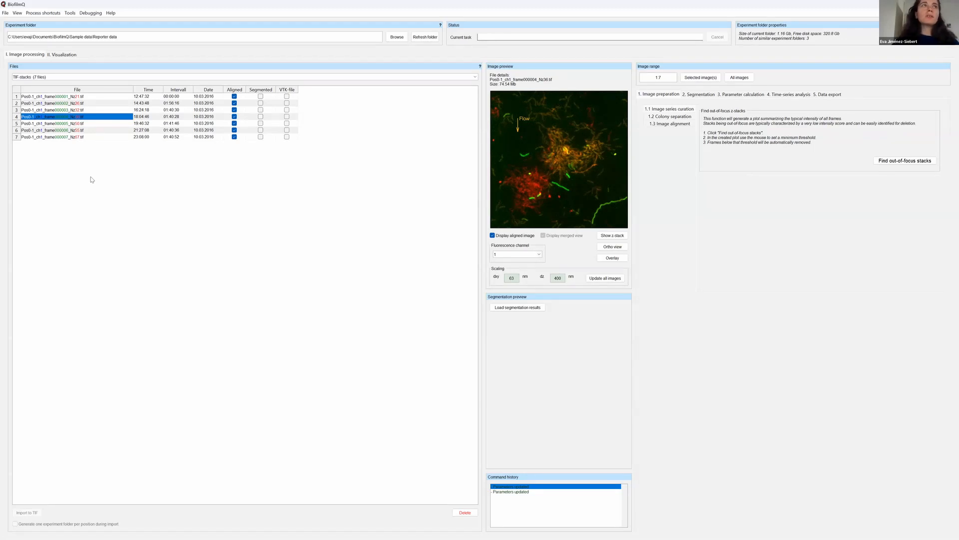
Show the z-stack of frame 1 and the z-stack of frame 7.
{"action": "left_click", "coordinate": [85, 97]}
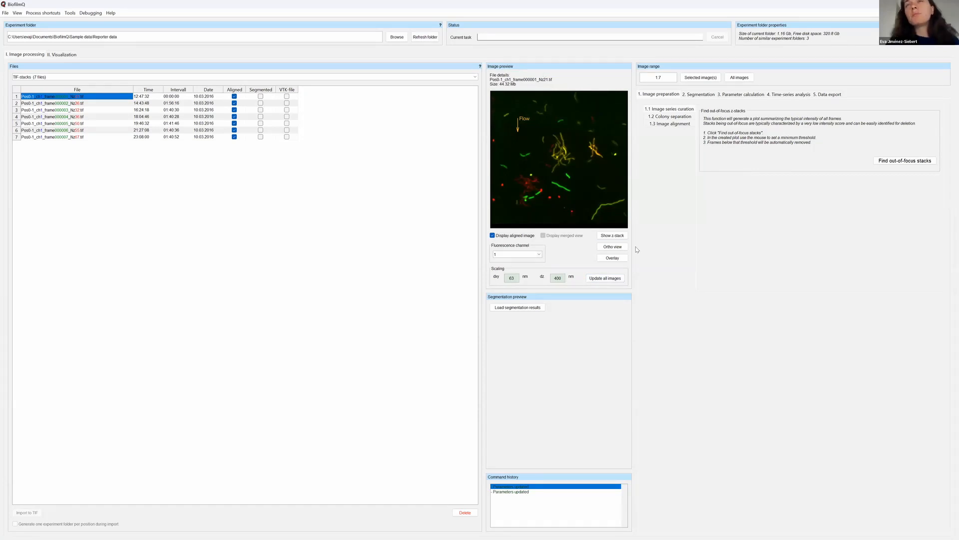
{"action": "left_click", "coordinate": [613, 234]}
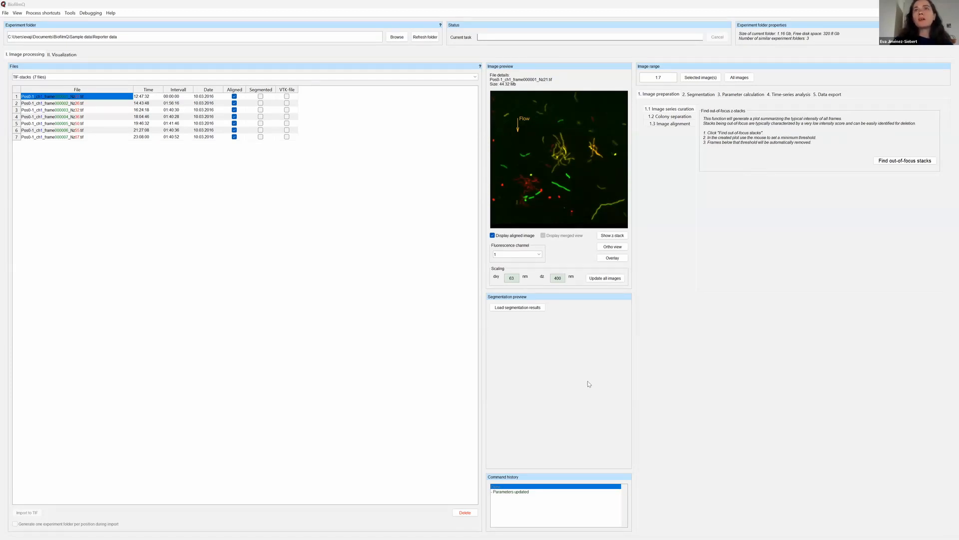
{"action": "left_click", "coordinate": [56, 138]}
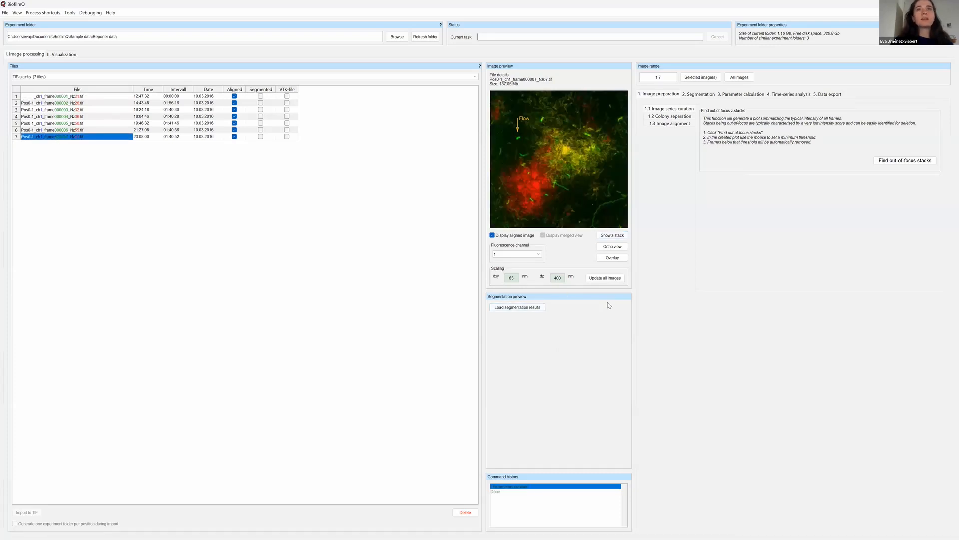
{"action": "left_click", "coordinate": [613, 235]}
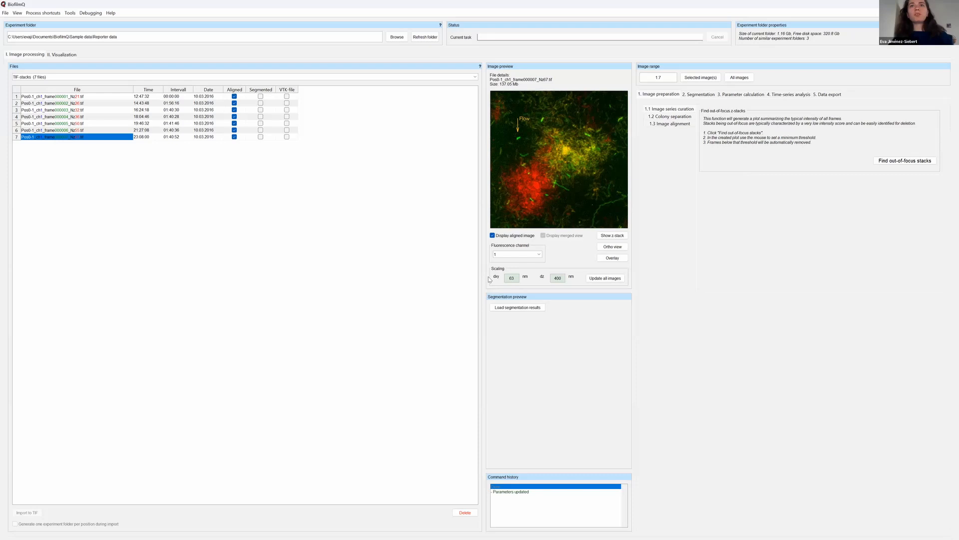
Check the dxy and dz scaling values of the frame 7 stack.
{"action": "left_click_drag", "start_coordinate": [516, 279], "coordinate": [505, 281]}
{"action": "double_click", "coordinate": [560, 279]}
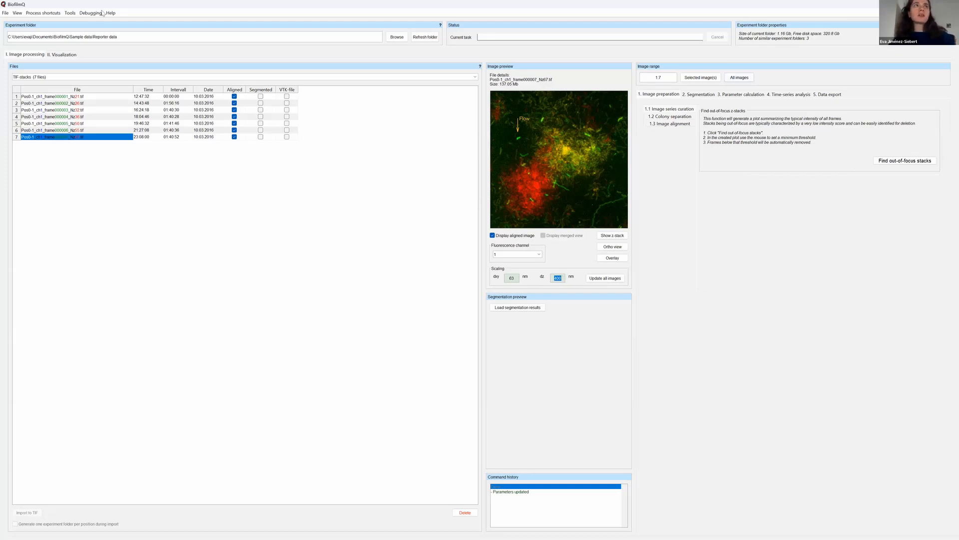
Highlight the dz and dxy scaling values in turn and locate the option for updating all images.
{"action": "left_click", "coordinate": [562, 278]}
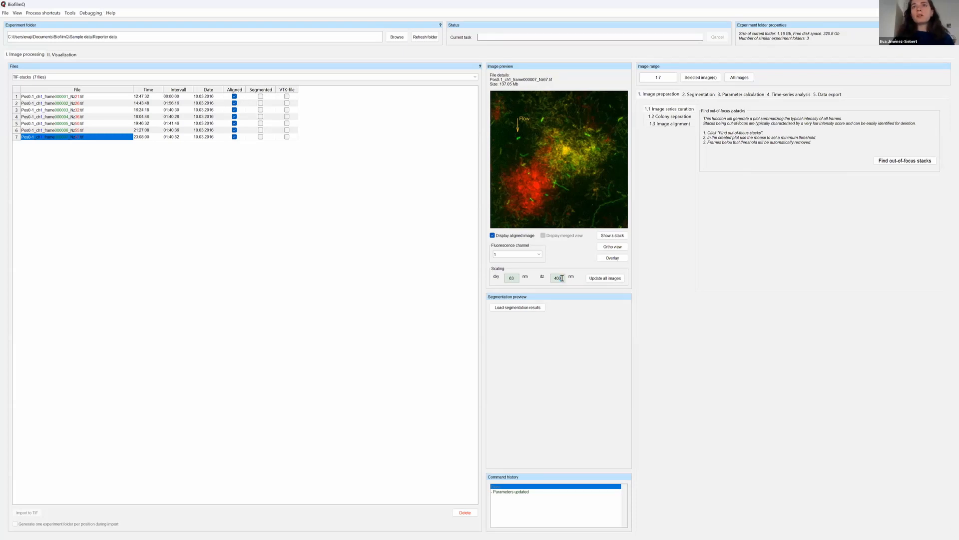
{"action": "left_click_drag", "start_coordinate": [562, 278], "coordinate": [553, 279]}
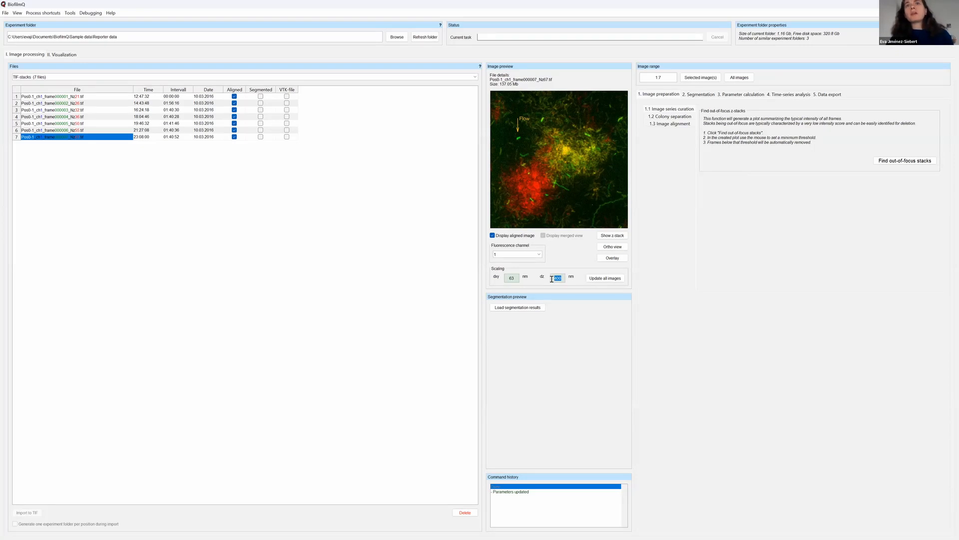
{"action": "double_click", "coordinate": [511, 278]}
{"action": "double_click", "coordinate": [556, 278]}
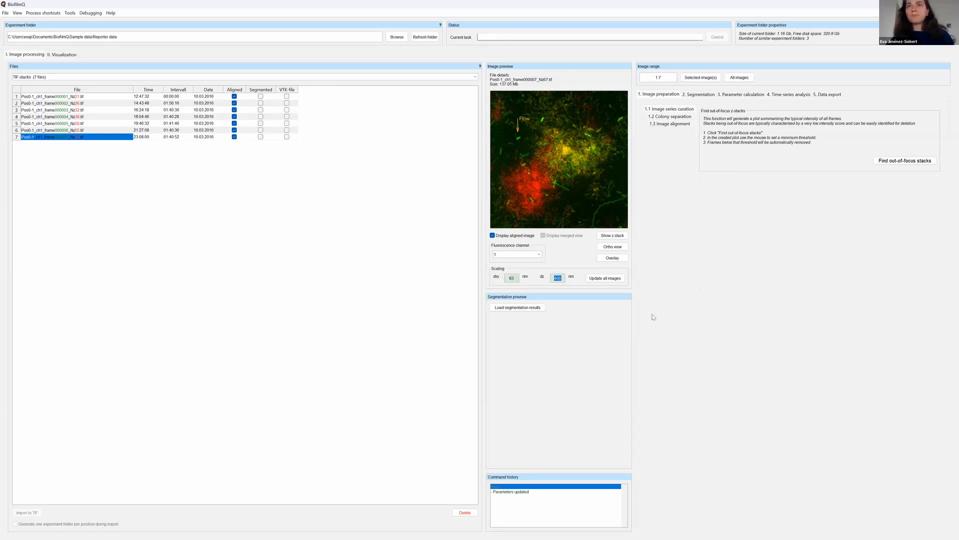
{"action": "left_click", "coordinate": [607, 278]}
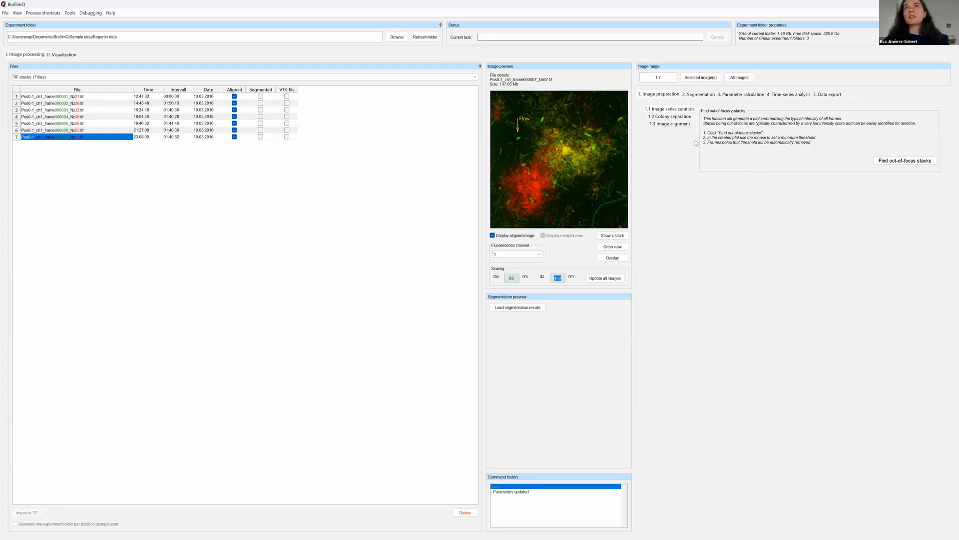
Look through the Segmentation, Parameter calculation and Time-series analysis sections, and return to Image preparation.
{"action": "left_click", "coordinate": [699, 95]}
{"action": "left_click", "coordinate": [763, 94]}
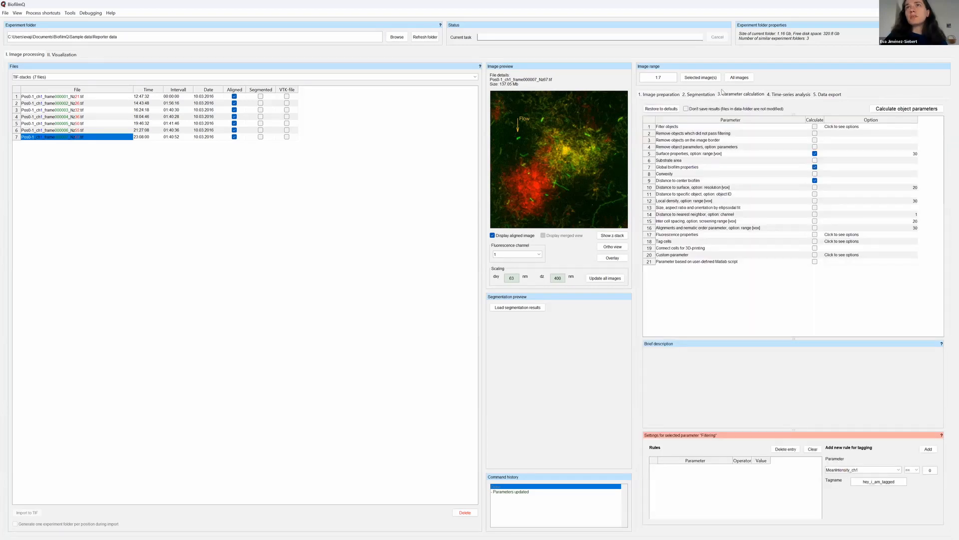
{"action": "left_click", "coordinate": [664, 95]}
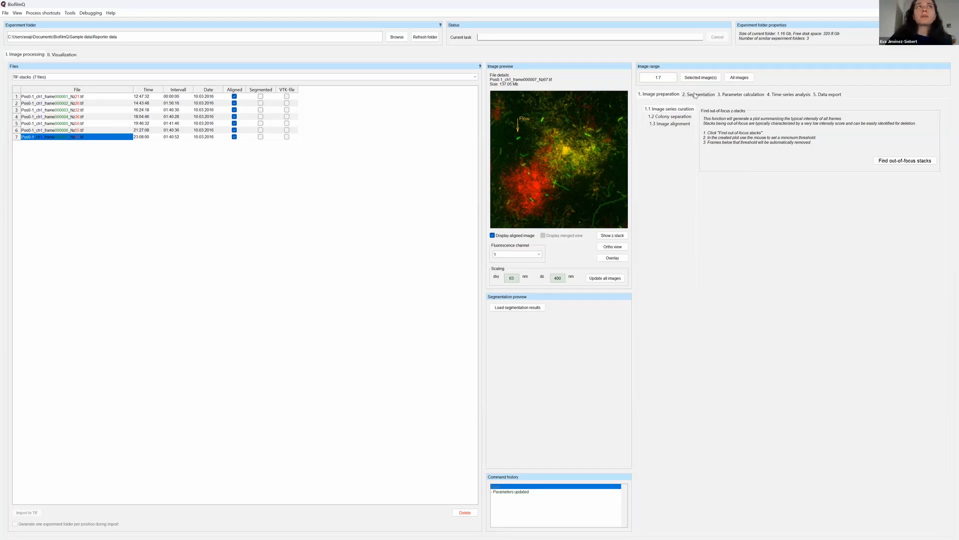
{"action": "left_click", "coordinate": [695, 95]}
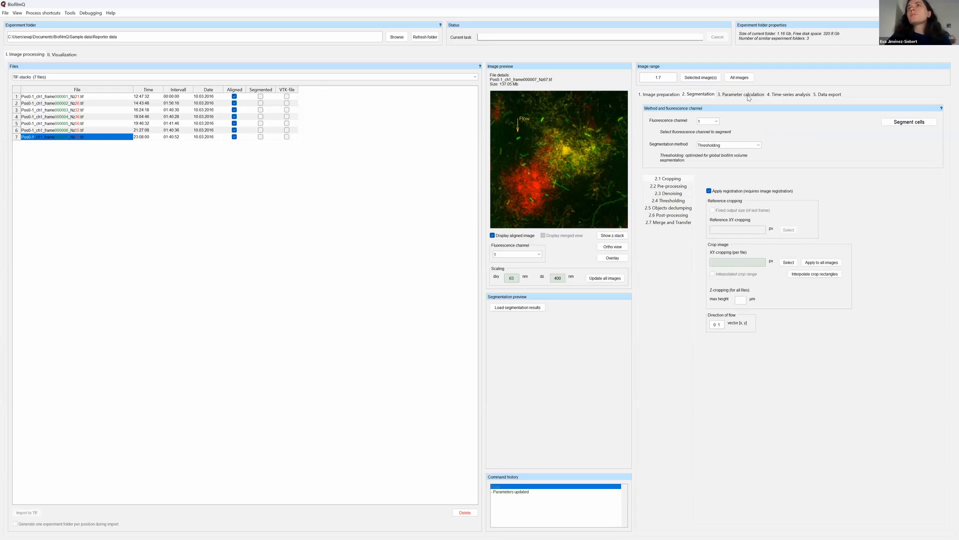
{"action": "left_click", "coordinate": [745, 95]}
{"action": "left_click", "coordinate": [787, 95]}
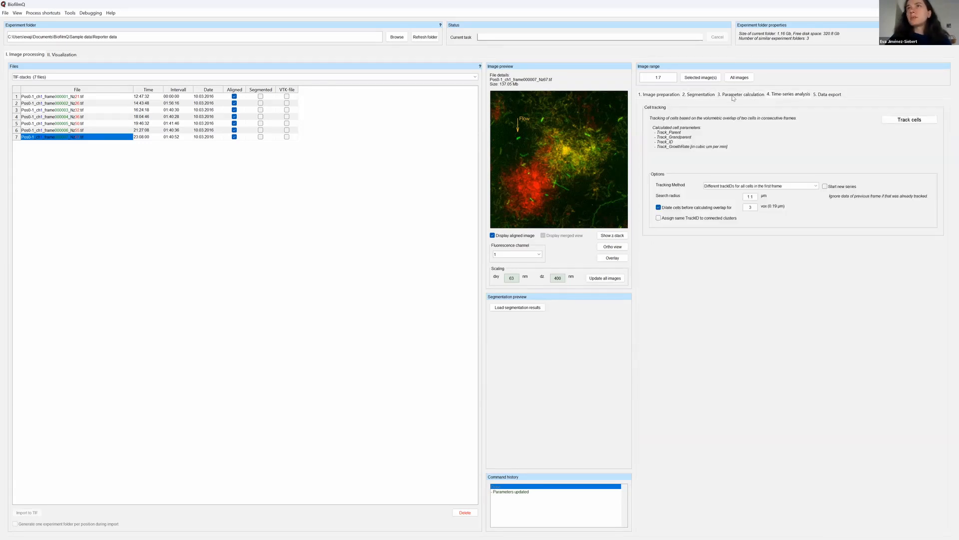
{"action": "left_click", "coordinate": [661, 95]}
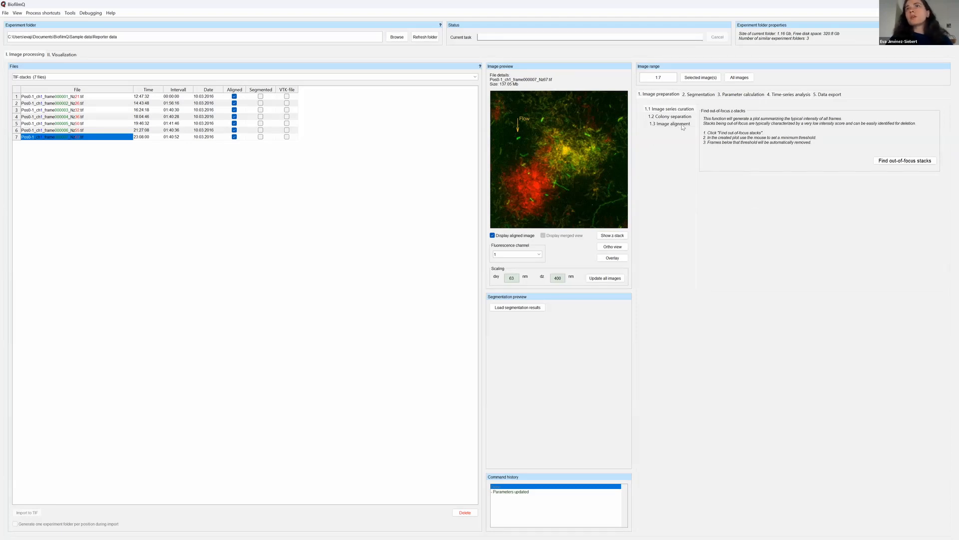
Review the workflow from Segmentation to Data export, including the Flow Cytometry (FCS) and Excel and CSV export options.
{"action": "left_click", "coordinate": [699, 96]}
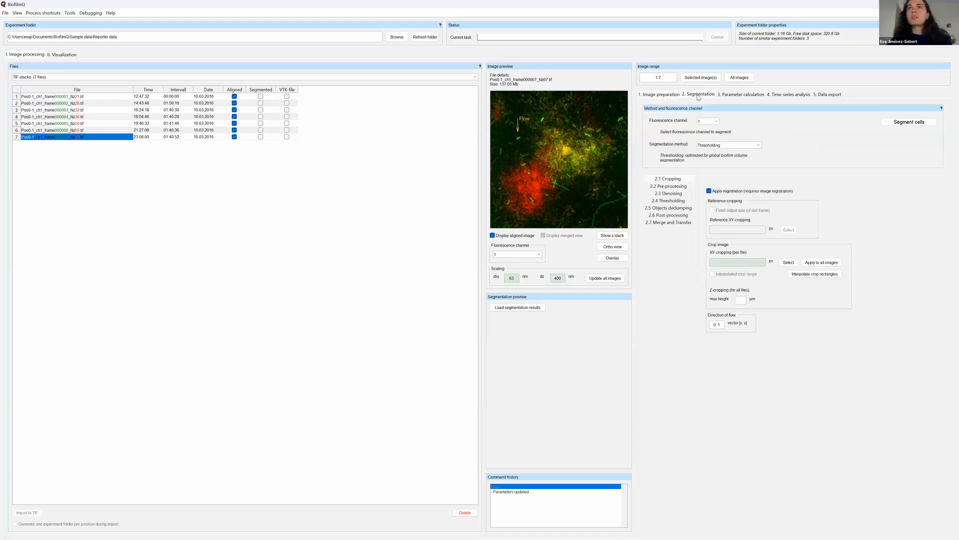
{"action": "left_click", "coordinate": [746, 95]}
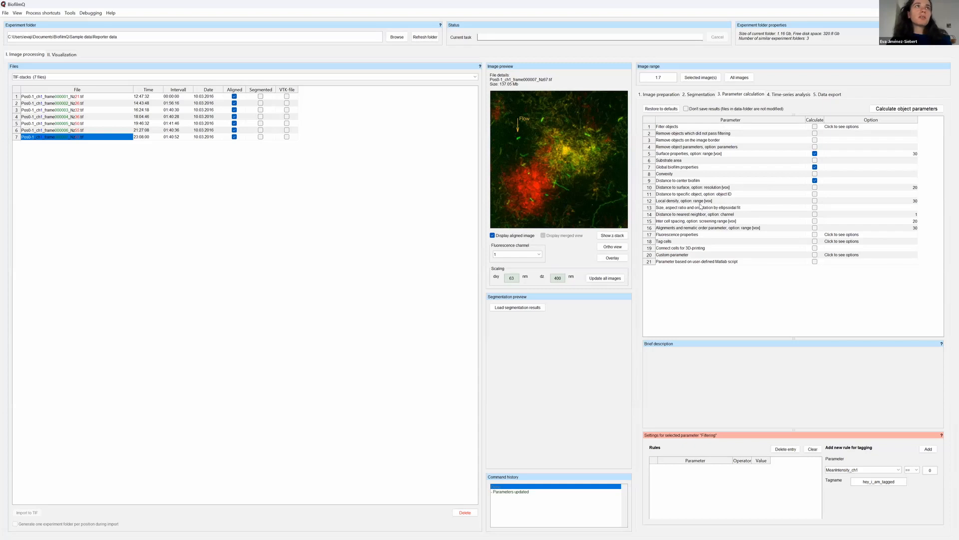
{"action": "left_click", "coordinate": [779, 98]}
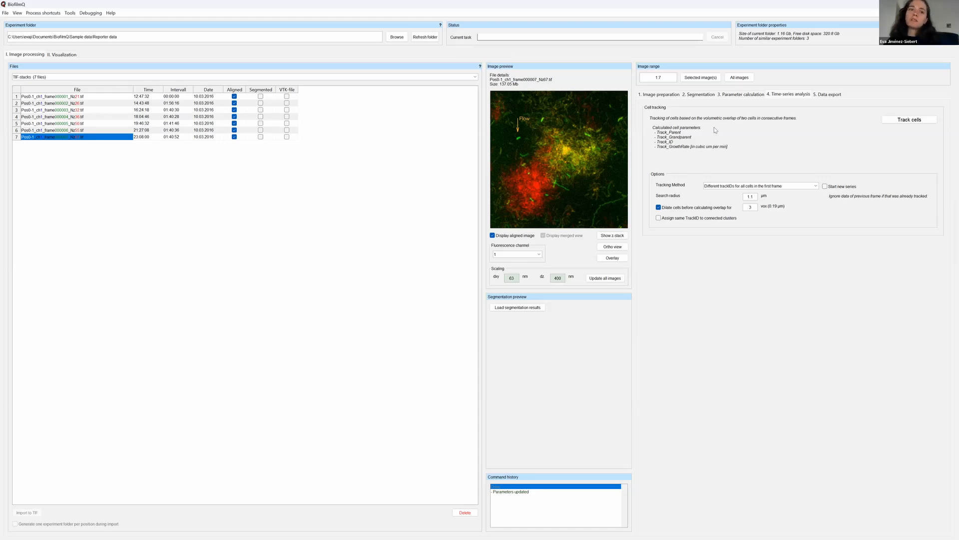
{"action": "left_click", "coordinate": [829, 94]}
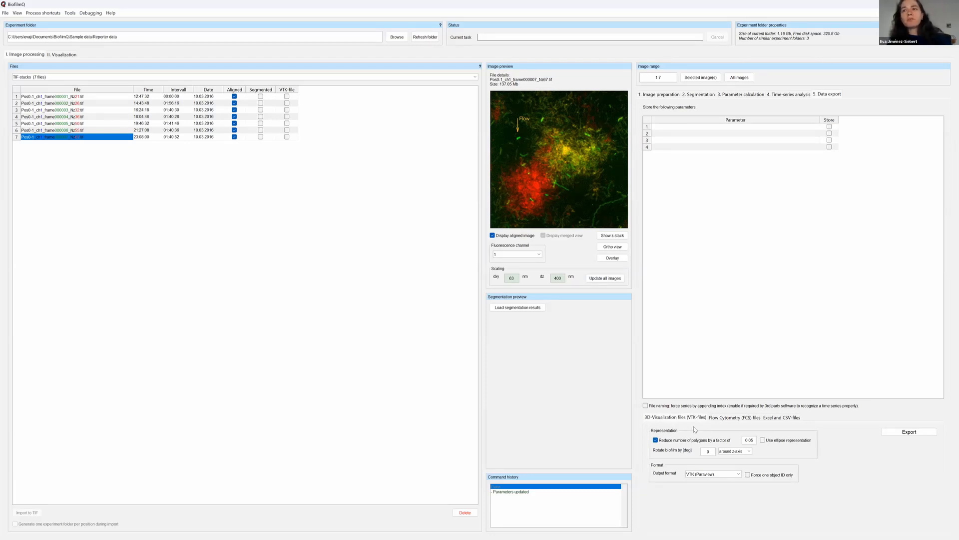
{"action": "left_click", "coordinate": [741, 419]}
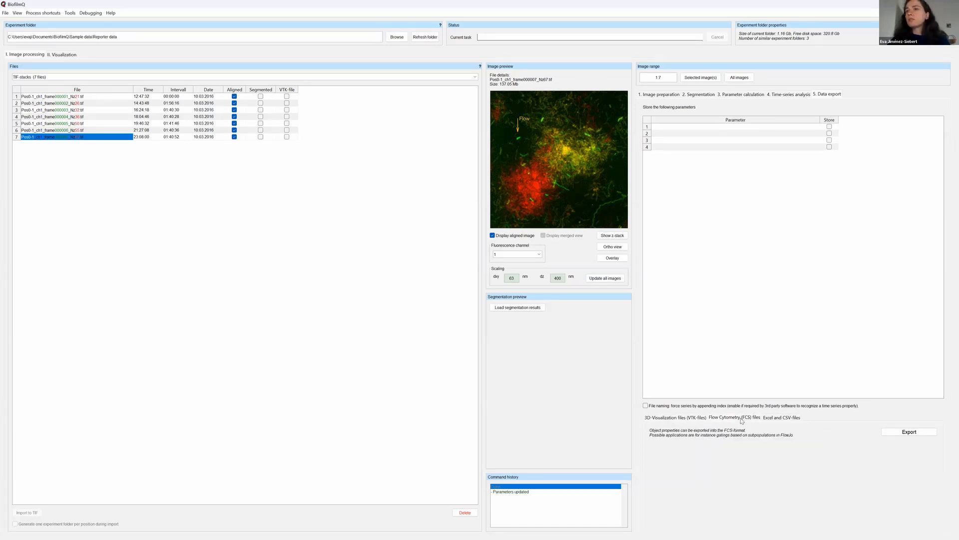
{"action": "left_click", "coordinate": [772, 419]}
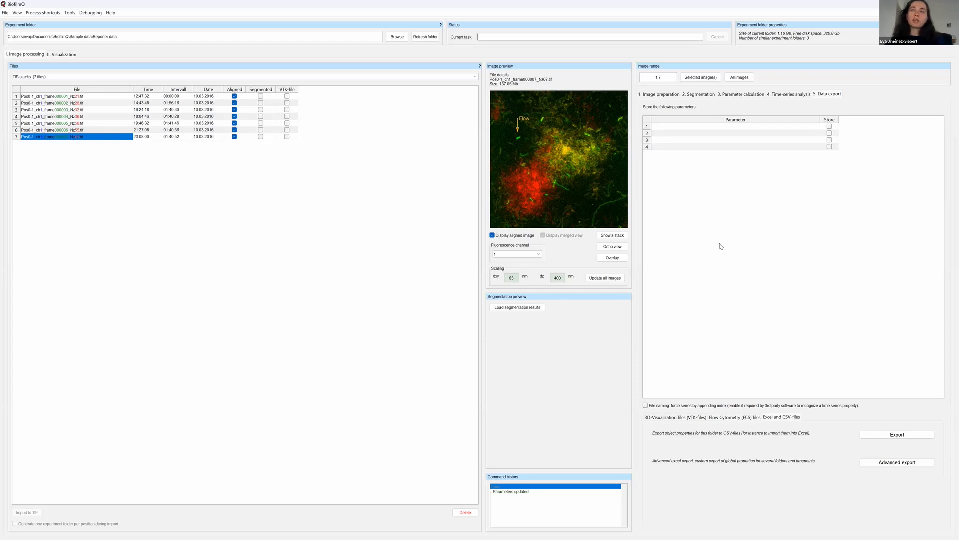
Open the Image alignment settings under Image preparation and preview aligned frames 1 to 3.
{"action": "left_click", "coordinate": [789, 95]}
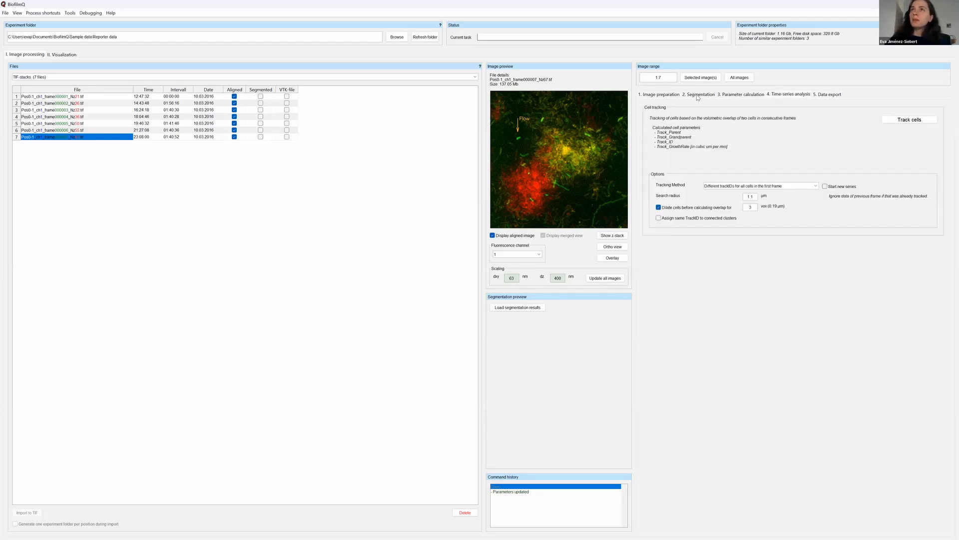
{"action": "left_click", "coordinate": [665, 94]}
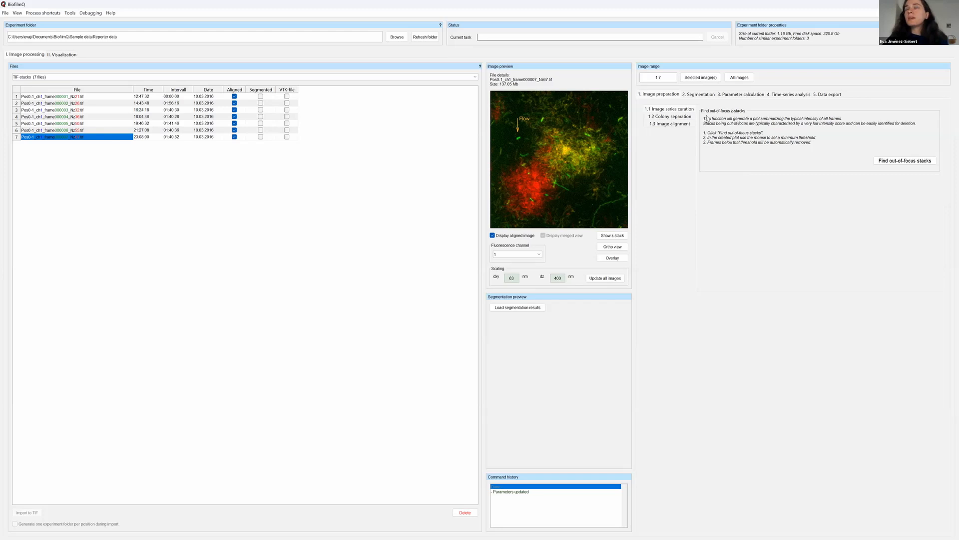
{"action": "left_click", "coordinate": [671, 124]}
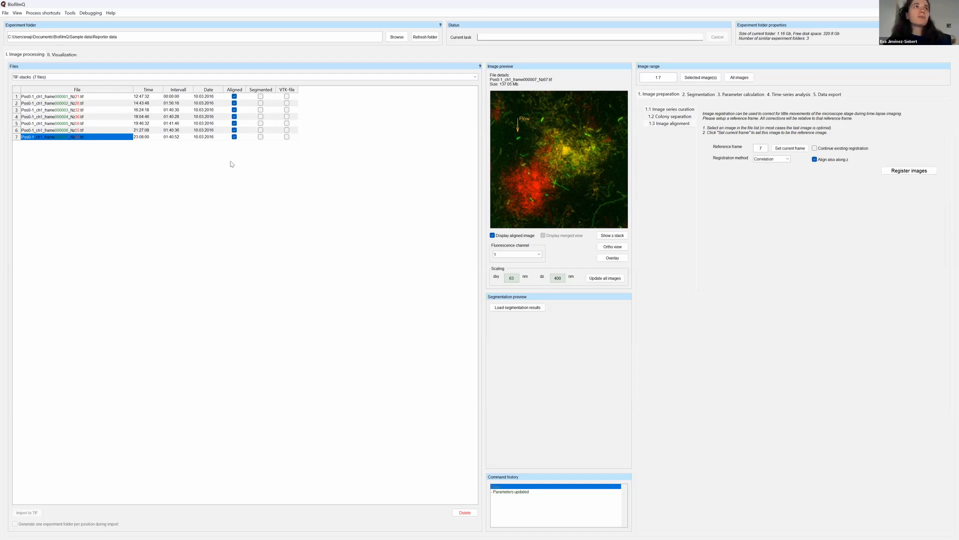
{"action": "left_click", "coordinate": [86, 99]}
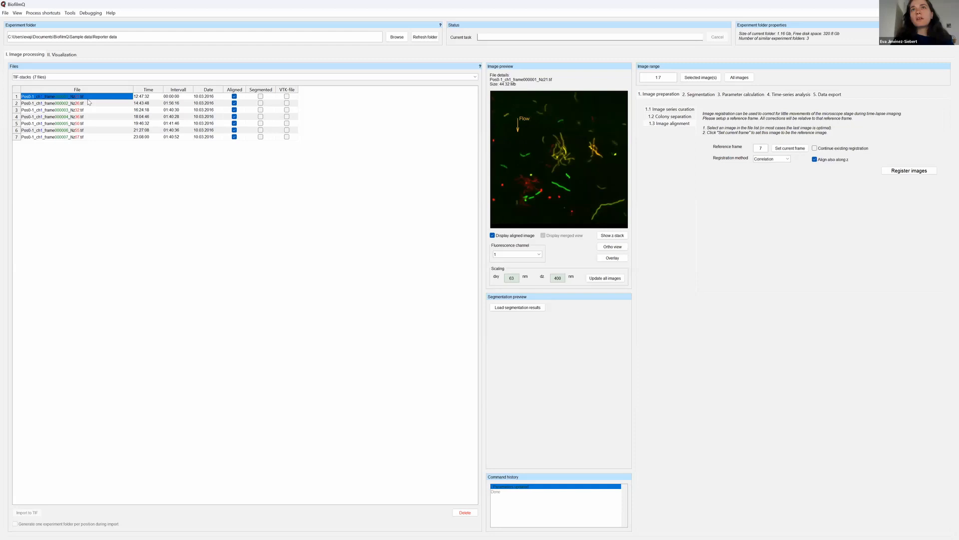
{"action": "left_click", "coordinate": [88, 102]}
{"action": "left_click", "coordinate": [88, 110]}
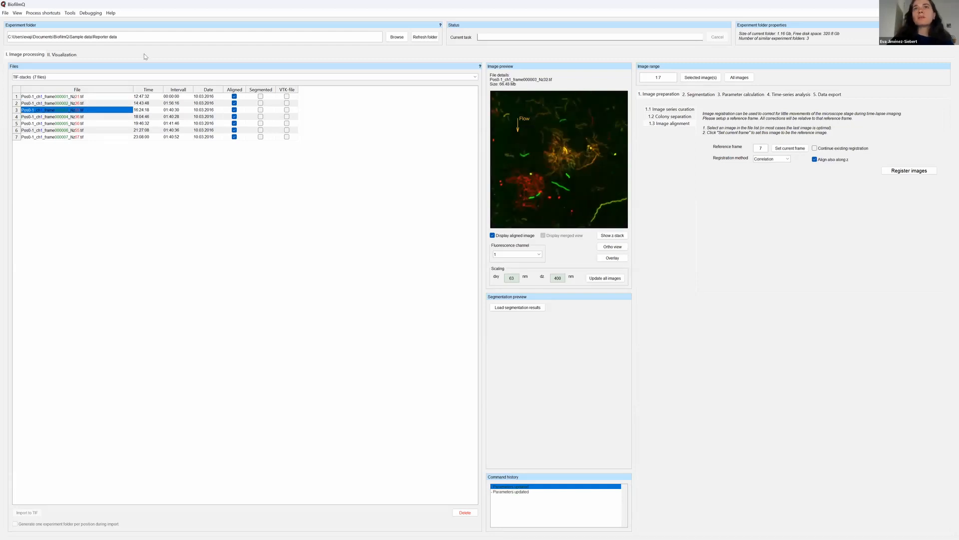
Turn off Apply registration in the segmentation cropping settings, show frame 1 unaligned, and return to the Image alignment settings.
{"action": "left_click", "coordinate": [700, 94]}
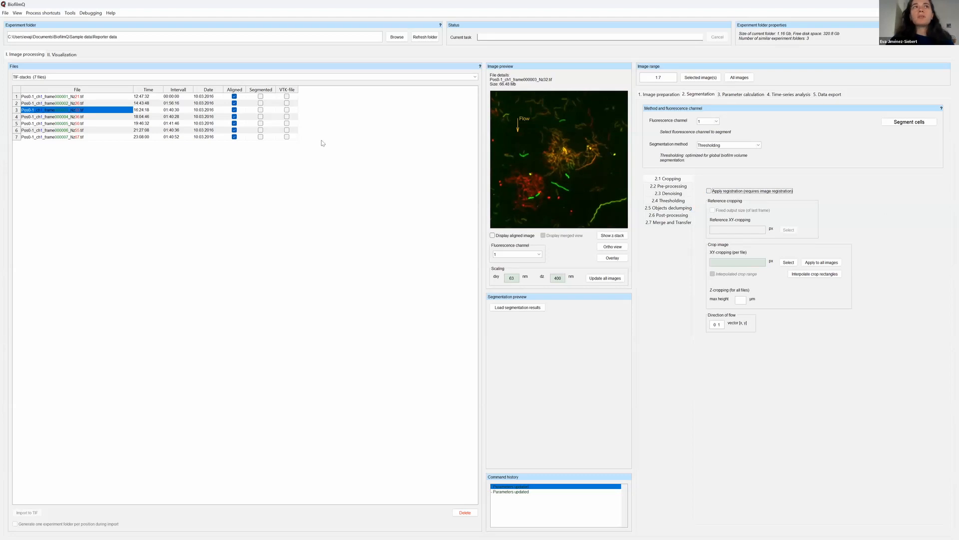
{"action": "left_click", "coordinate": [82, 97]}
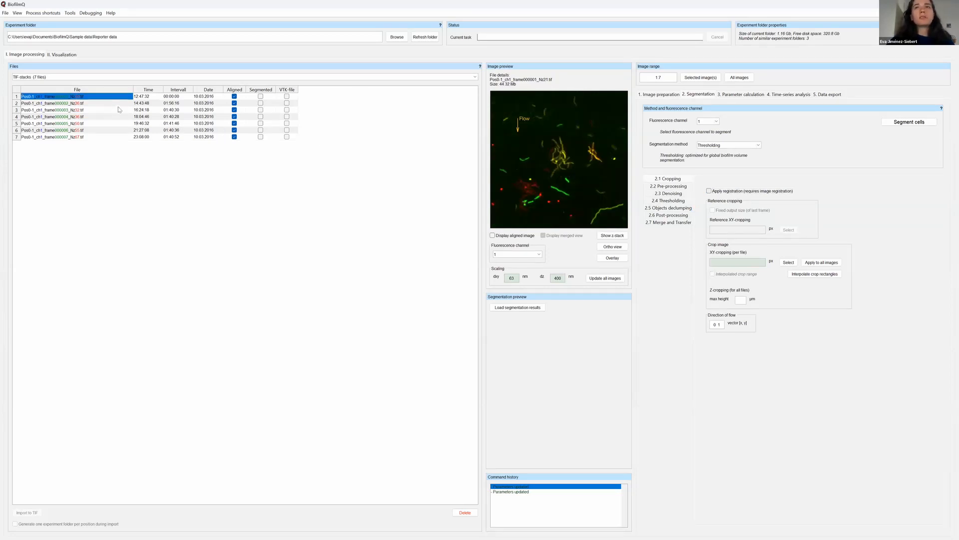
{"action": "left_click", "coordinate": [652, 96]}
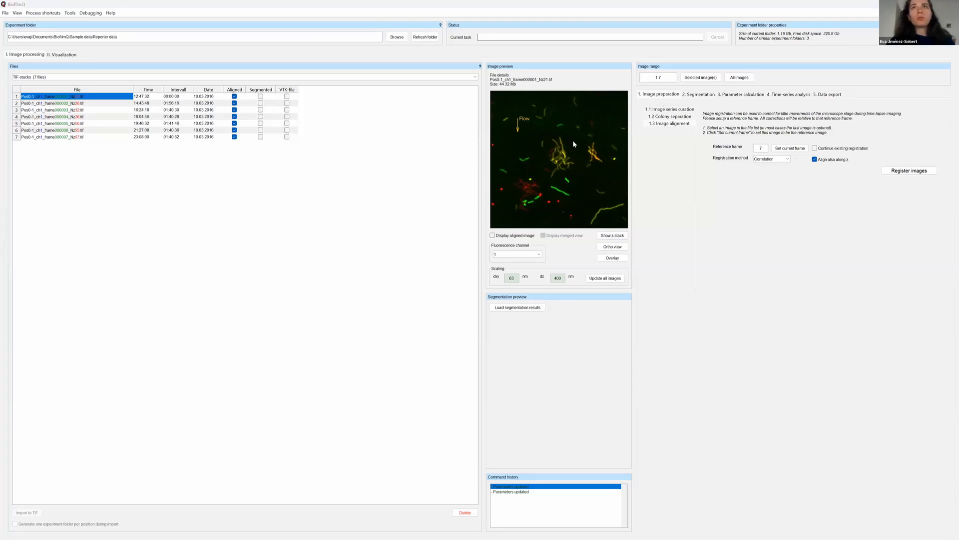
Step through the unaligned previews from frame 1 to frame 4 to check for stage drift.
{"action": "left_click", "coordinate": [80, 98]}
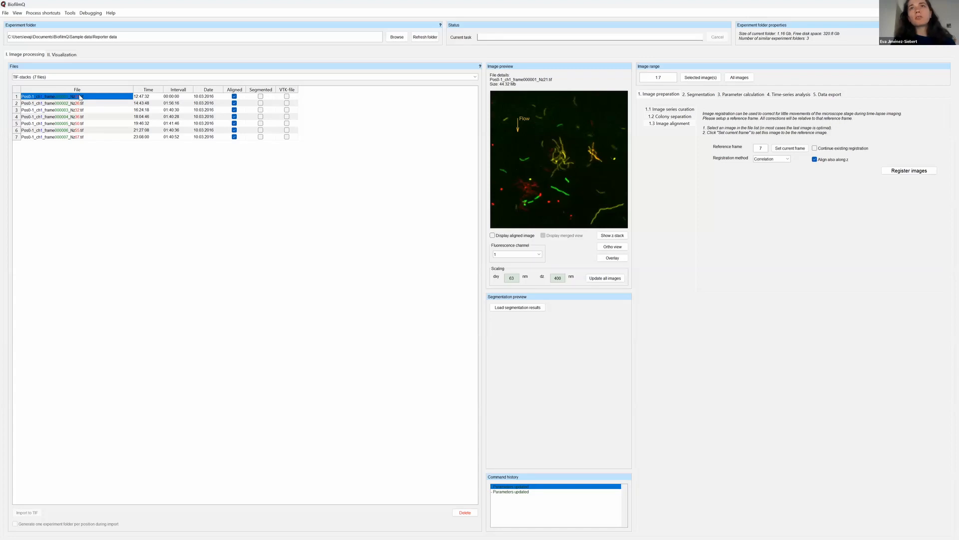
{"action": "key", "text": "Down"}
{"action": "key", "text": "Down"}
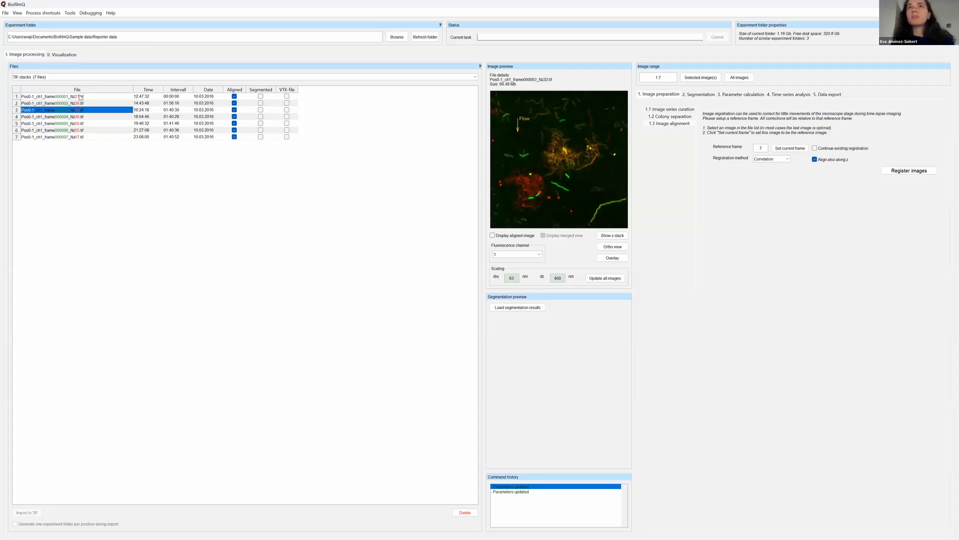
{"action": "key", "text": "Down"}
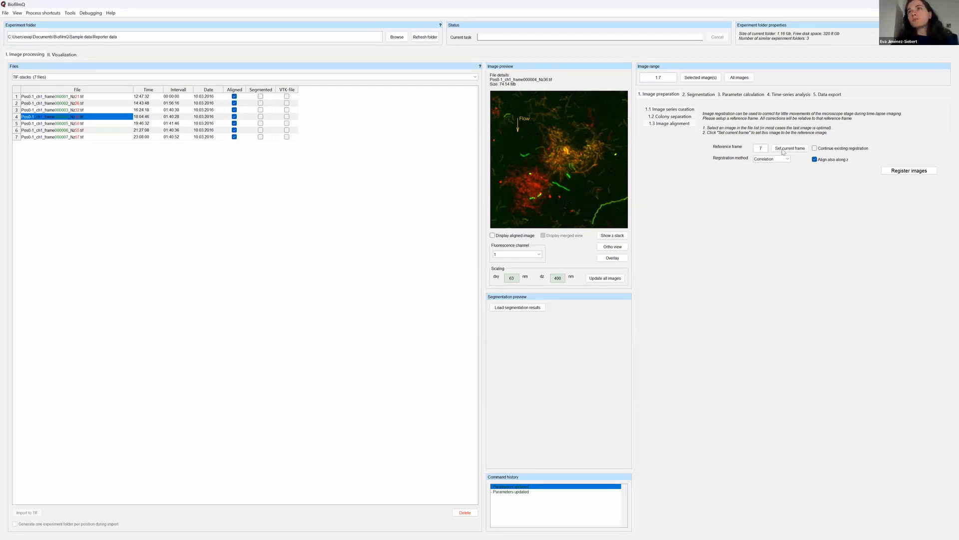
Select frame 7 in the file list and set it as the reference frame for image registration.
{"action": "type", "text": "7"}
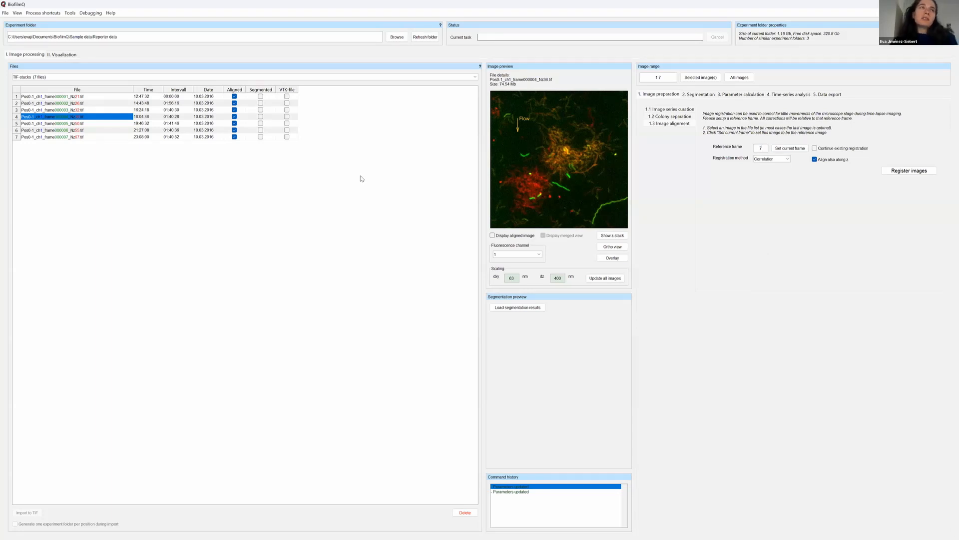
{"action": "left_click", "coordinate": [77, 138]}
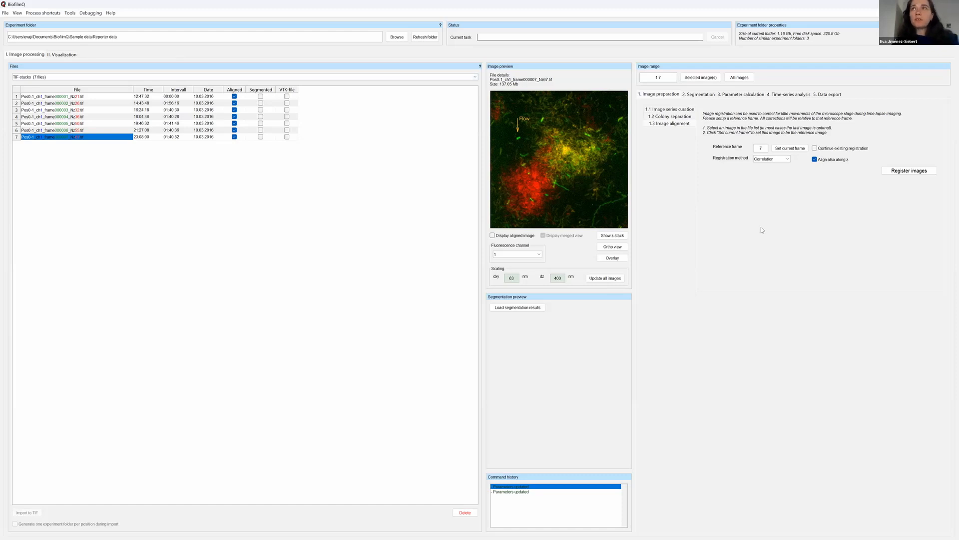
{"action": "double_click", "coordinate": [760, 148]}
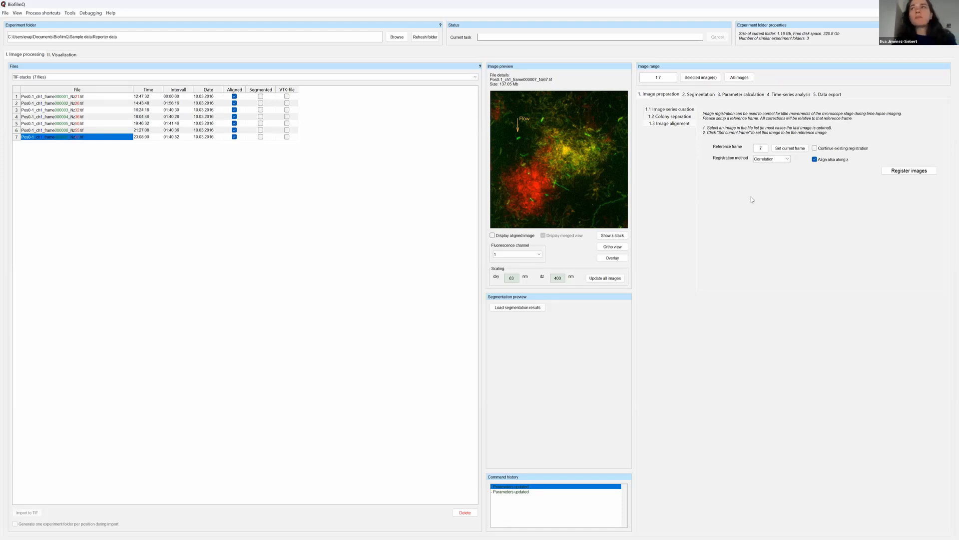
{"action": "double_click", "coordinate": [760, 148]}
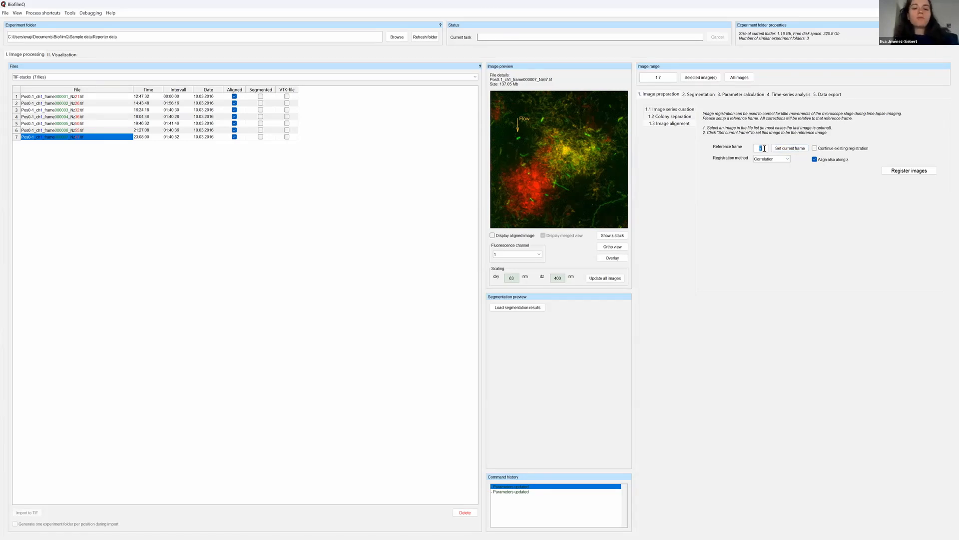
{"action": "left_click", "coordinate": [765, 149]}
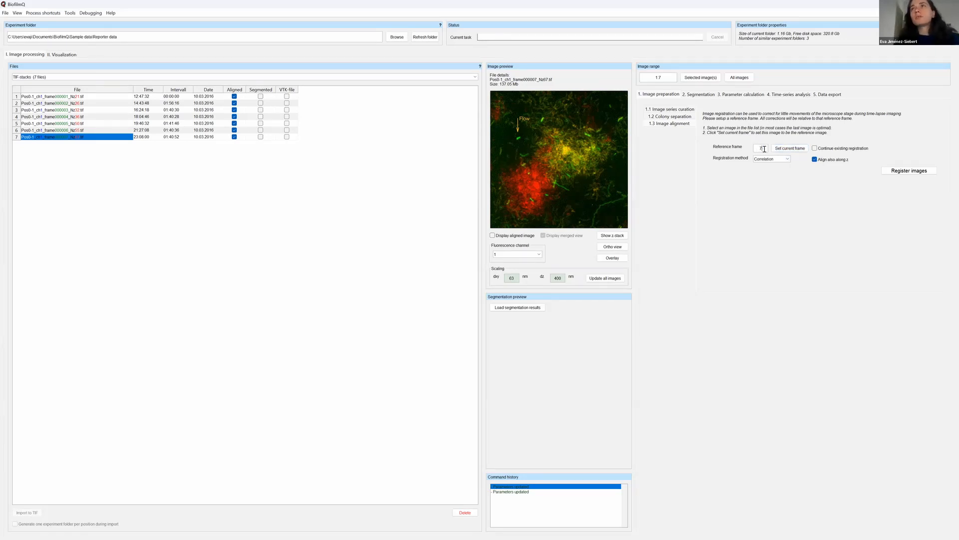
{"action": "left_click", "coordinate": [789, 149]}
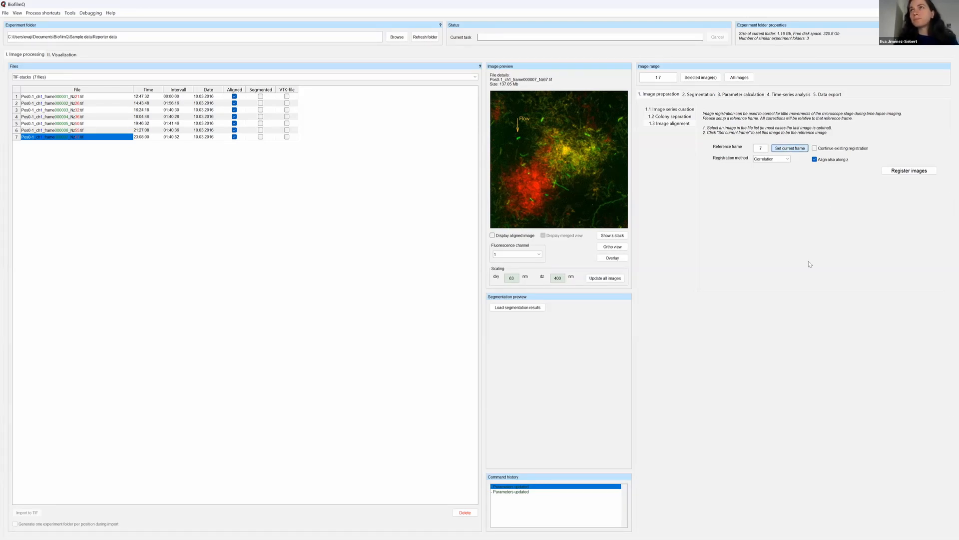
Choose Correlation as the registration method and register the images in range 1:7.
{"action": "left_click", "coordinate": [788, 159]}
{"action": "left_click", "coordinate": [789, 162]}
{"action": "left_click", "coordinate": [788, 160]}
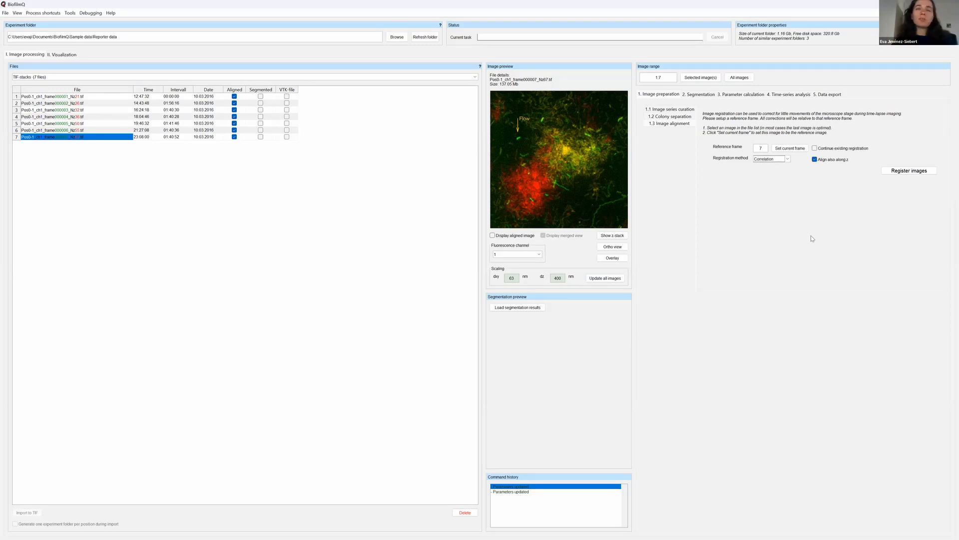
{"action": "left_click", "coordinate": [919, 173]}
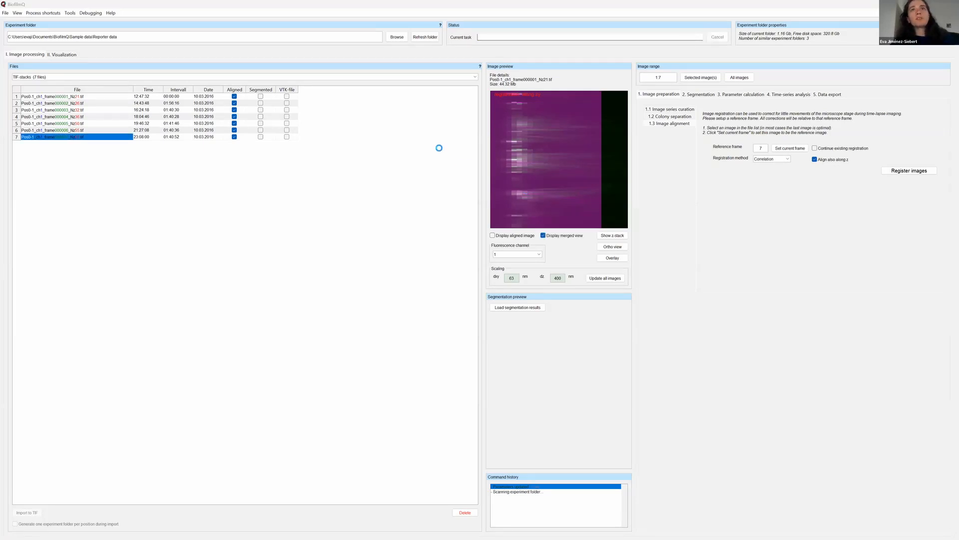
Step through the aligned previews of frames 1 to 7 and back to frame 4 to examine the registration.
{"action": "left_click", "coordinate": [55, 97]}
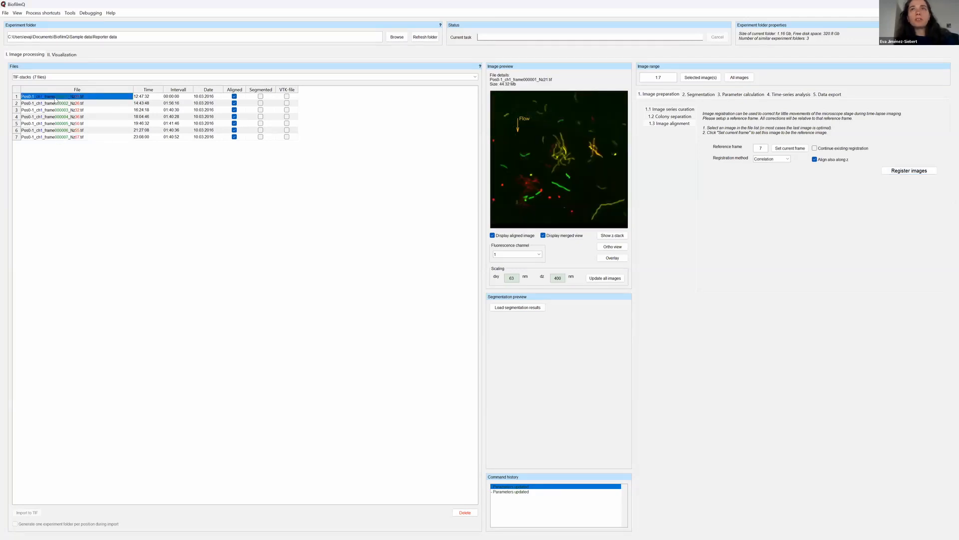
{"action": "key", "text": "Down"}
{"action": "key", "text": "Down"}
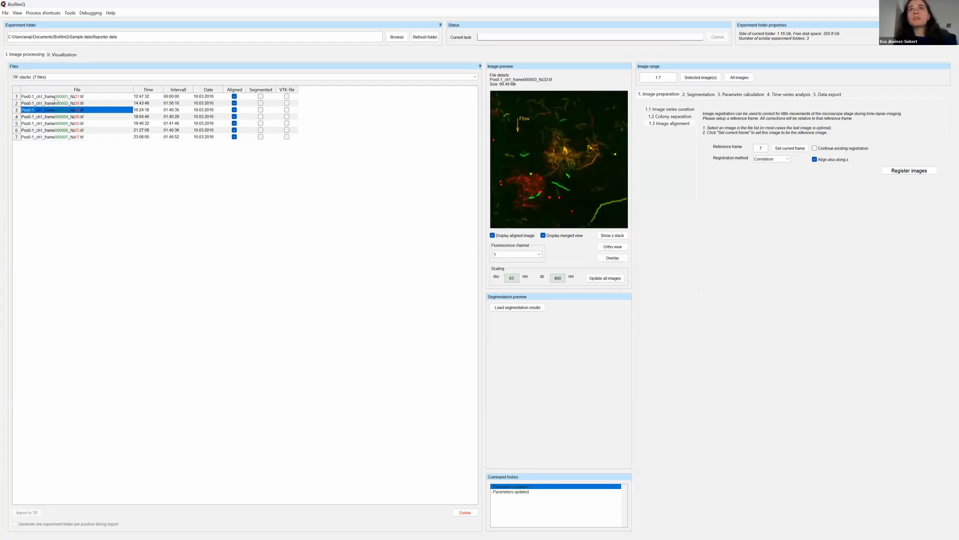
{"action": "key", "text": "Up"}
{"action": "key", "text": "Up"}
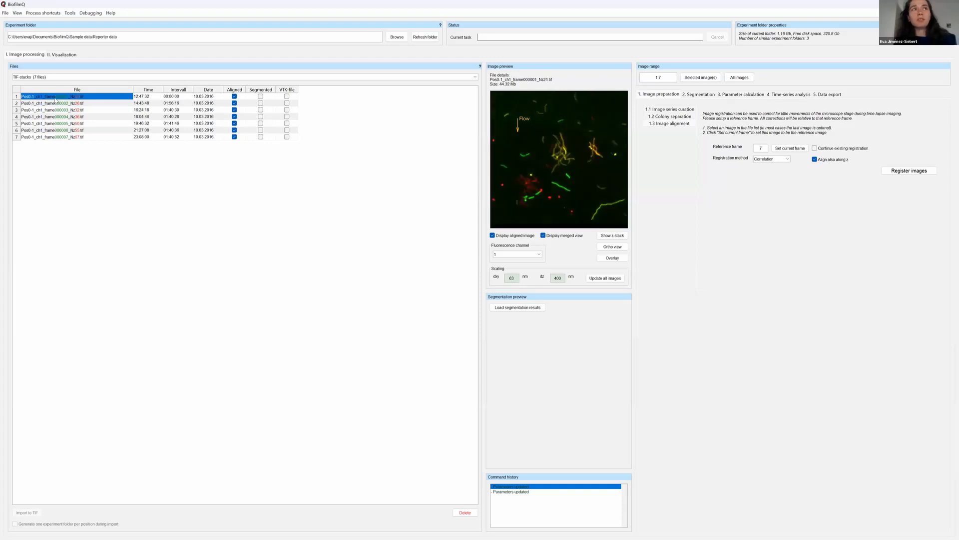
{"action": "key", "text": "Down"}
{"action": "key", "text": "Down"}
{"action": "key", "text": "Down"}
{"action": "key", "text": "Down"}
{"action": "key", "text": "Down"}
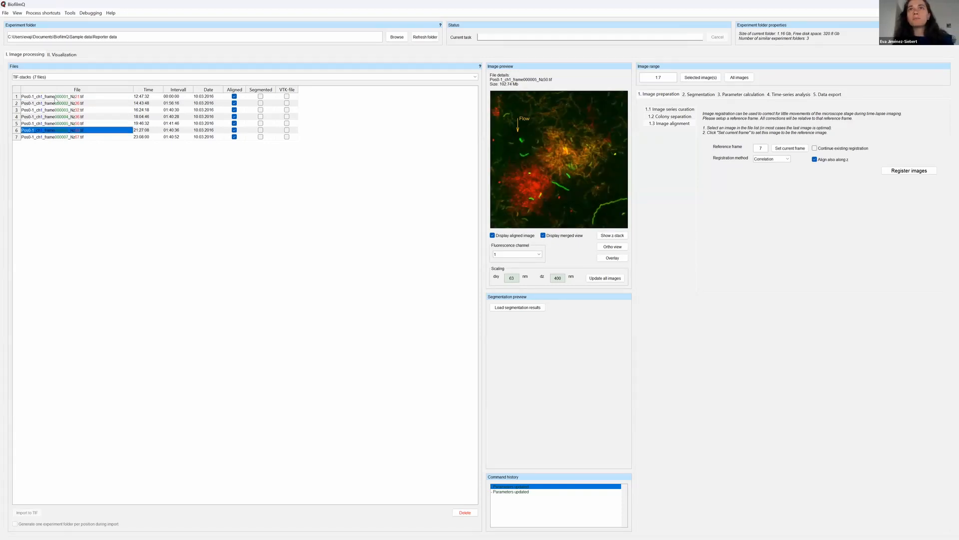
{"action": "key", "text": "Down"}
{"action": "key", "text": "Up"}
{"action": "key", "text": "Up"}
{"action": "key", "text": "Up"}
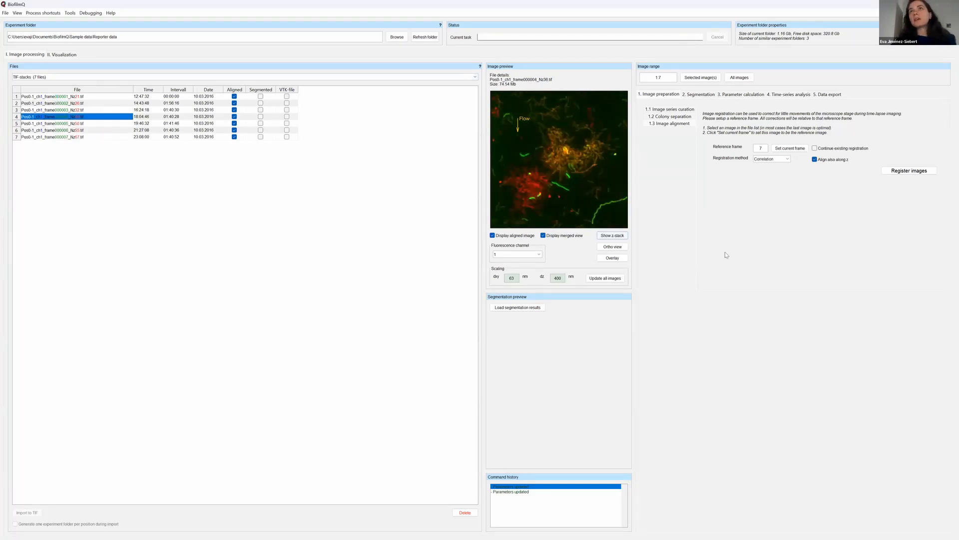
Open the segmentation settings, preview the Label image method, and choose Thresholding with Apply registration turned on.
{"action": "left_click", "coordinate": [701, 94]}
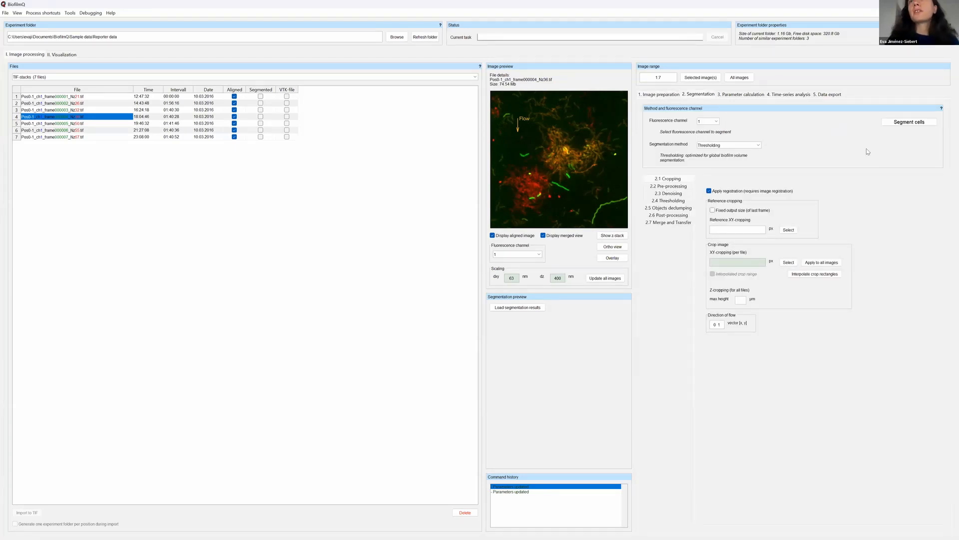
{"action": "left_click", "coordinate": [759, 146]}
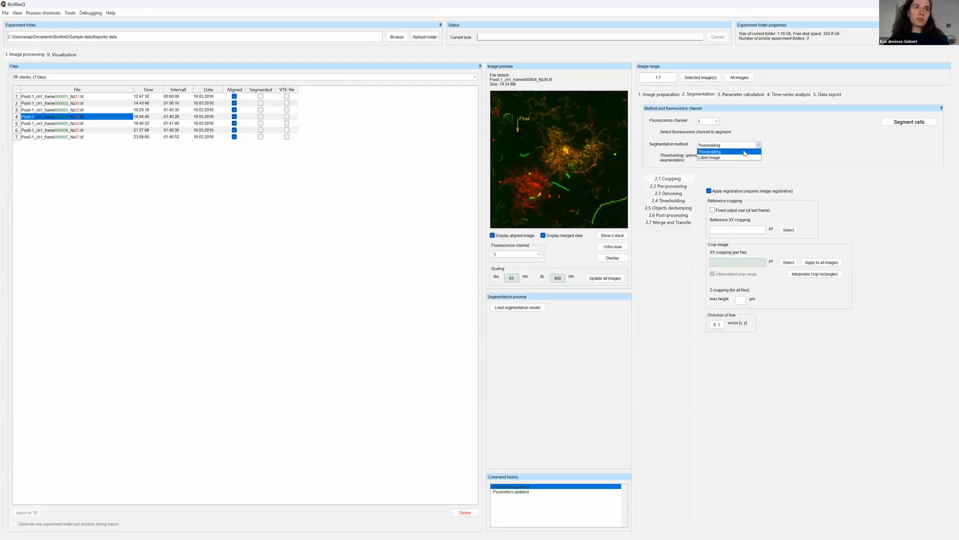
{"action": "left_click", "coordinate": [745, 157]}
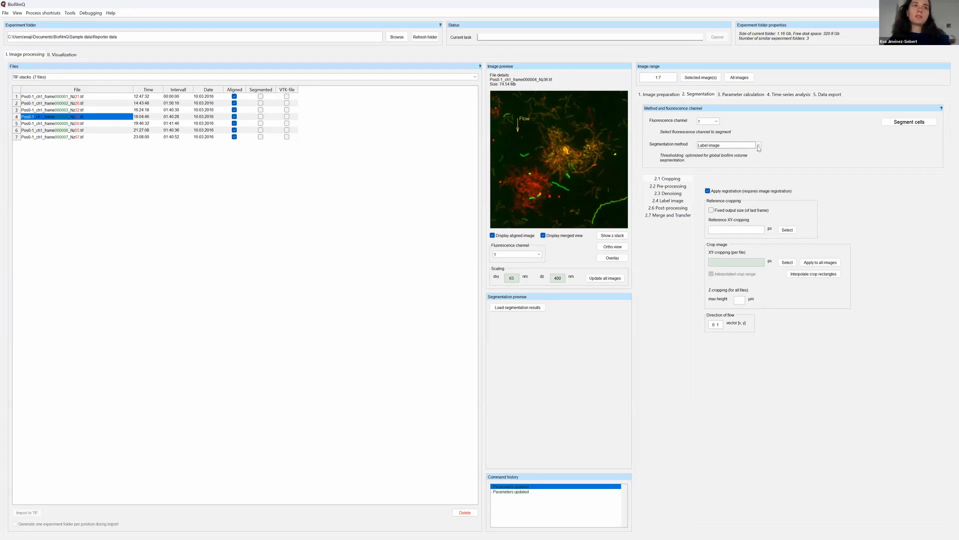
{"action": "left_click", "coordinate": [759, 146]}
{"action": "left_click", "coordinate": [722, 151]}
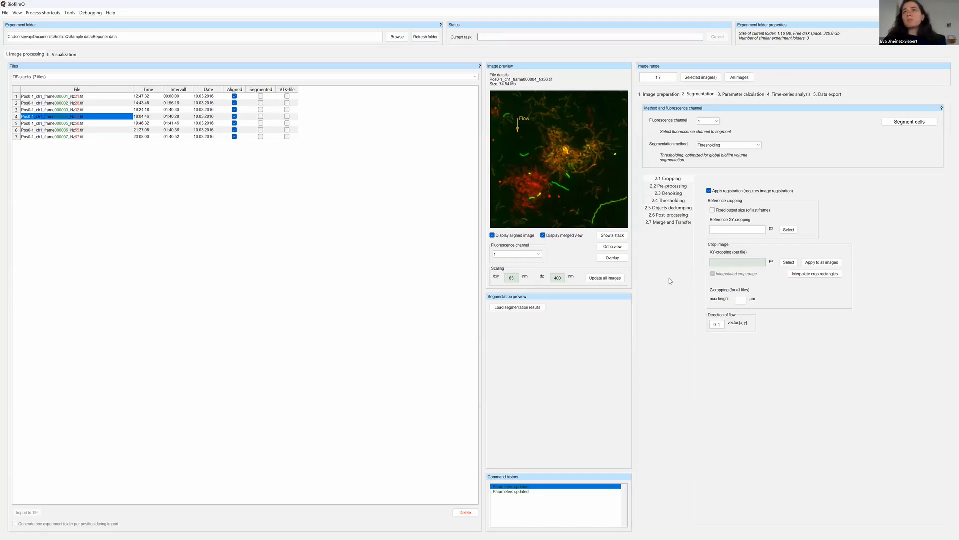
{"action": "left_click", "coordinate": [709, 190]}
{"action": "left_click", "coordinate": [709, 191]}
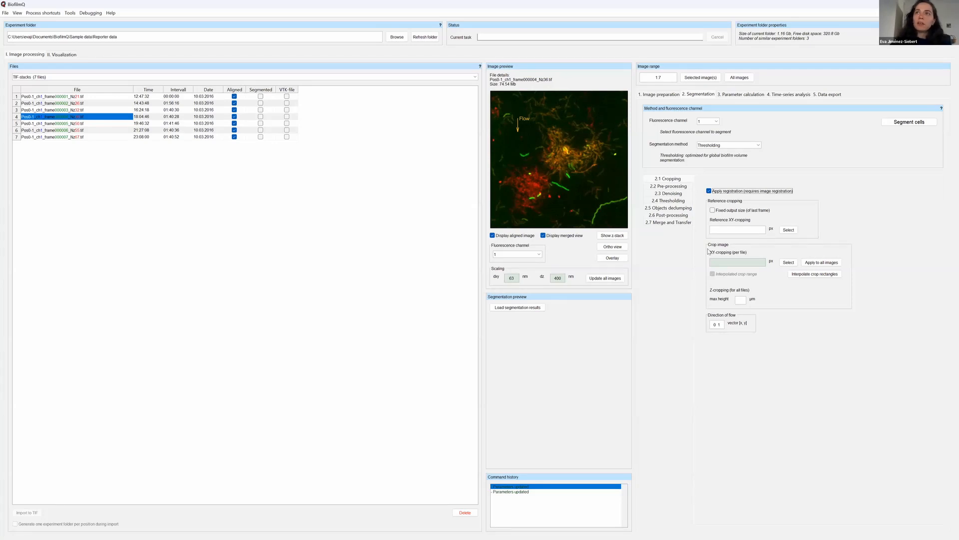
{"action": "left_click", "coordinate": [738, 265]}
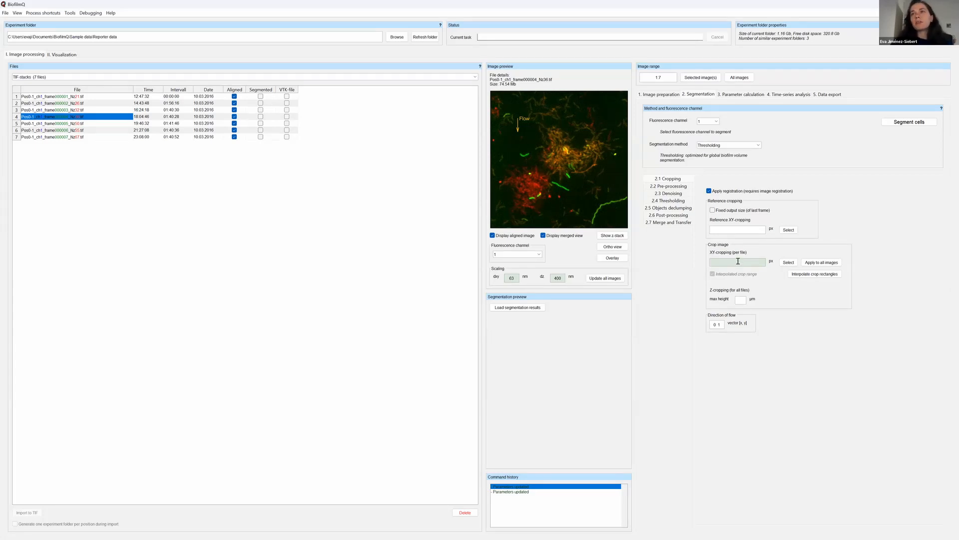
{"action": "left_click", "coordinate": [738, 261]}
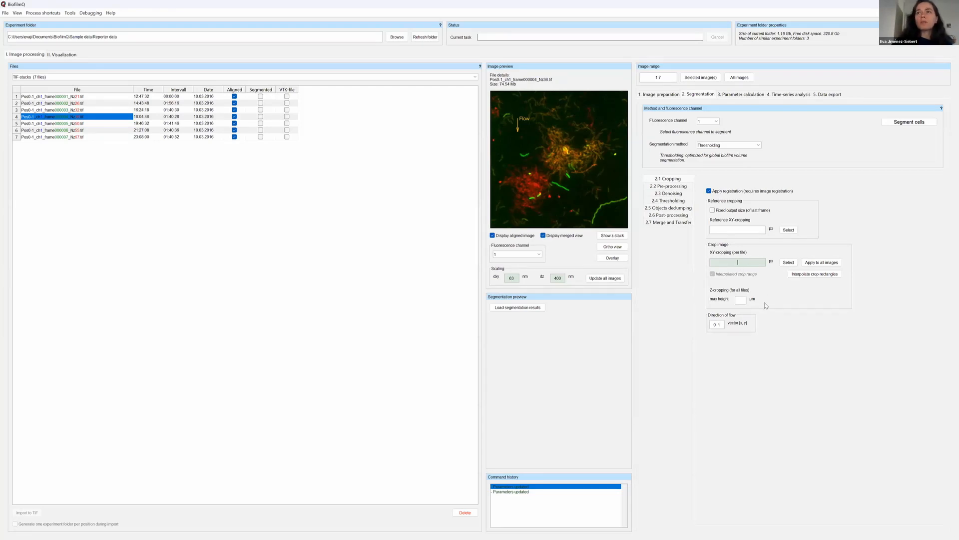
{"action": "left_click", "coordinate": [788, 263]}
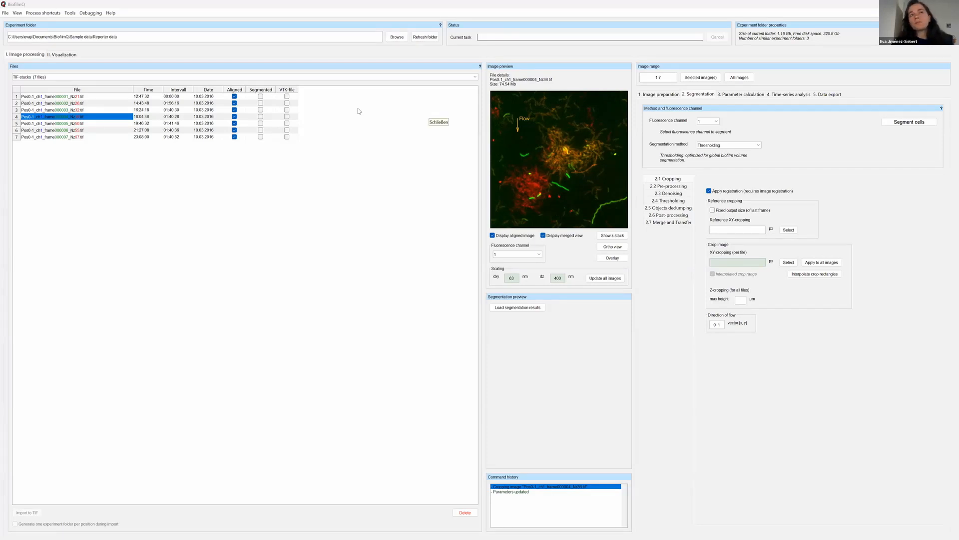
Draw an XY crop about 683 × 452 px around the yellow colony on frame 7 and review its position and size values.
{"action": "left_click", "coordinate": [90, 138]}
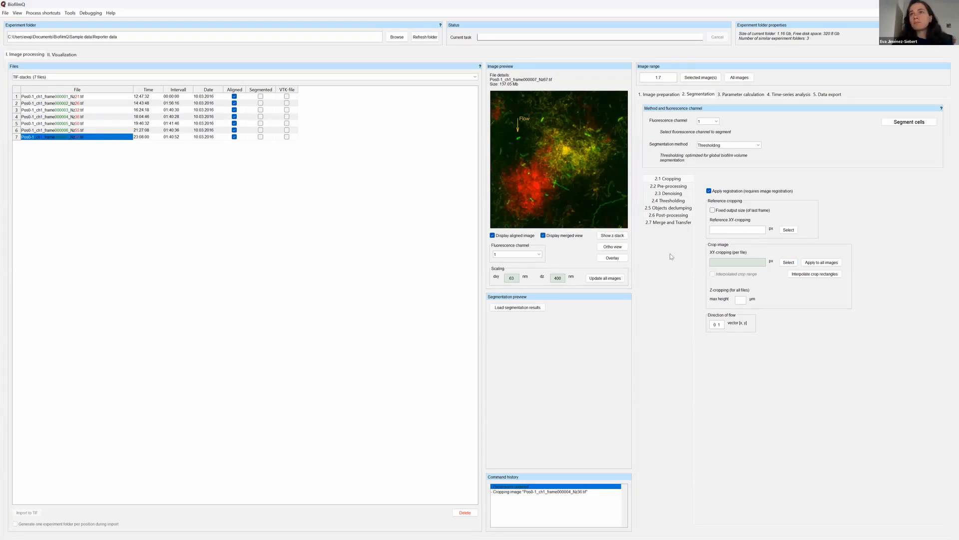
{"action": "left_click", "coordinate": [788, 262]}
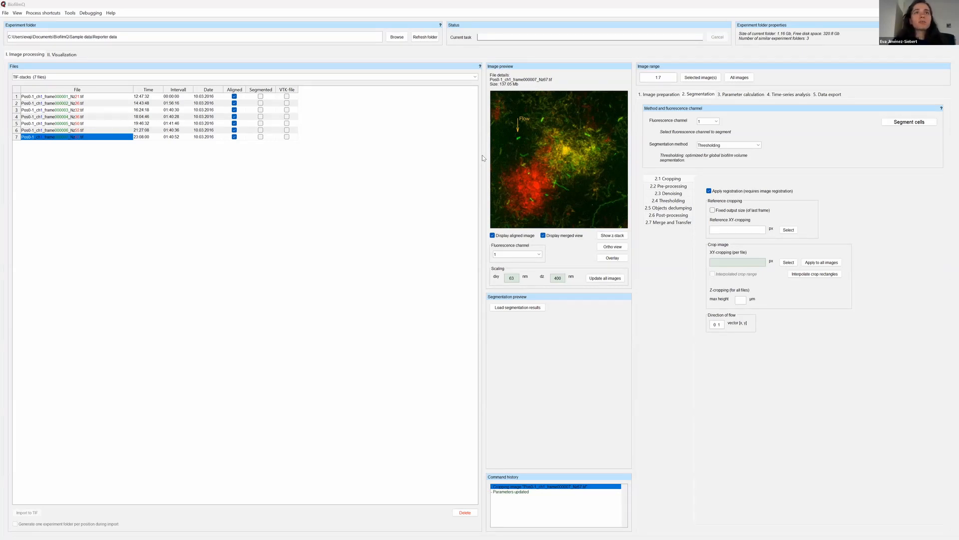
{"action": "double_click", "coordinate": [461, 126]}
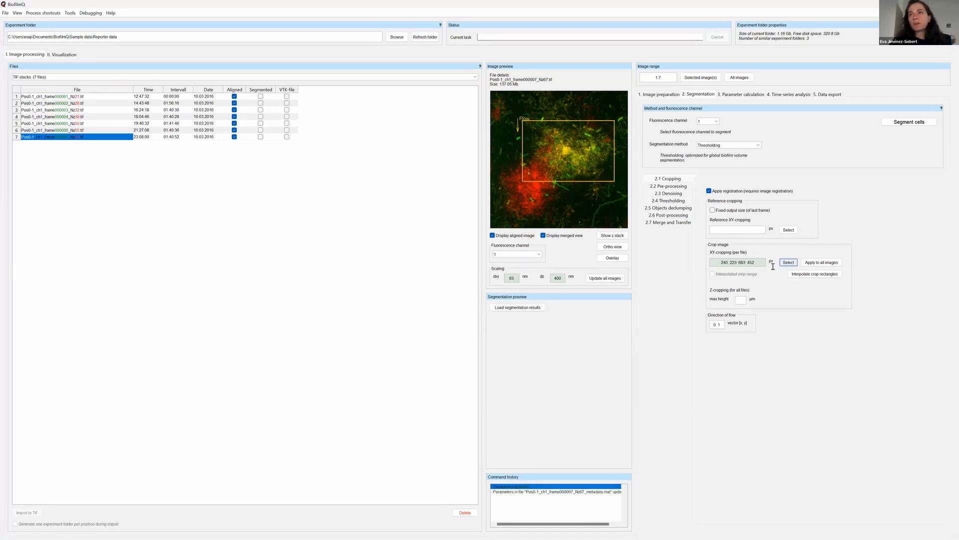
{"action": "left_click_drag", "start_coordinate": [720, 262], "coordinate": [756, 263]}
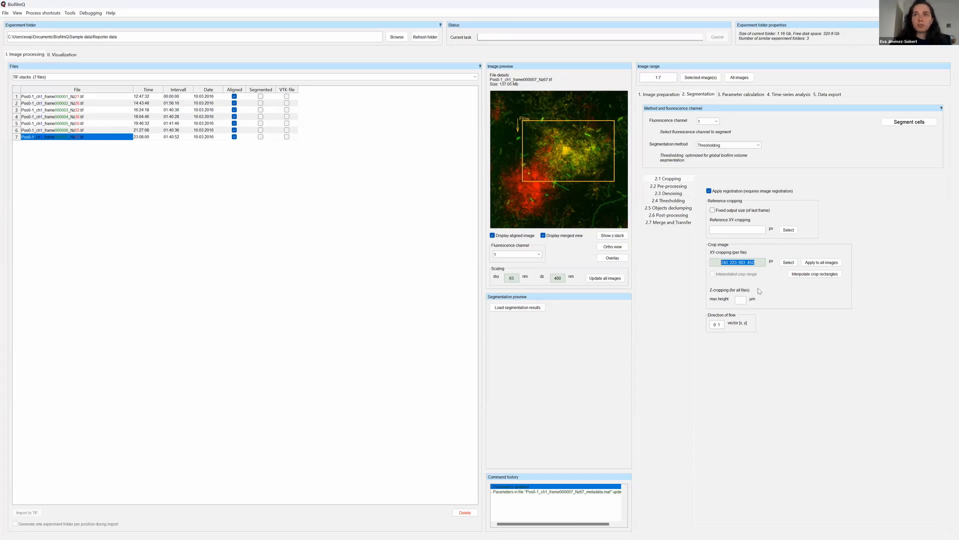
{"action": "left_click", "coordinate": [747, 263]}
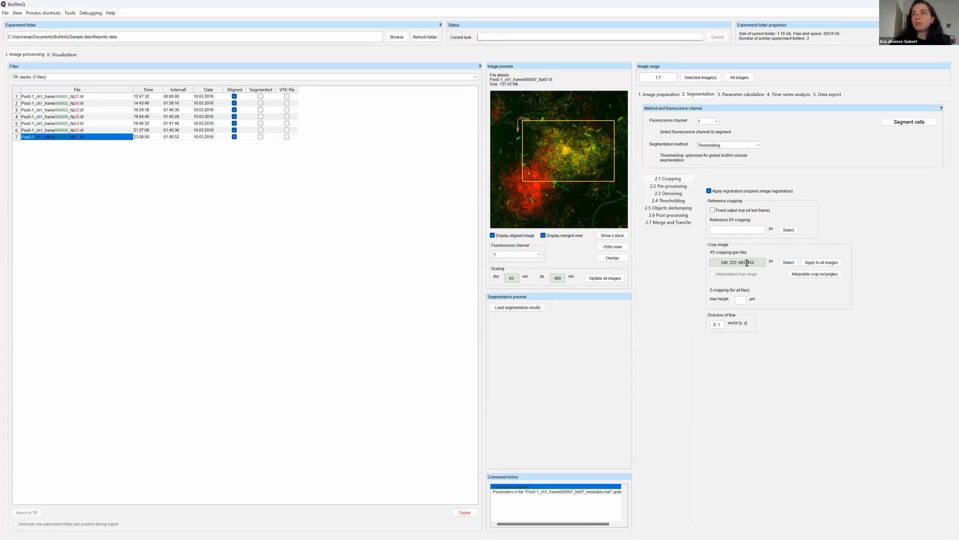
{"action": "mouse_move", "coordinate": [720, 263]}
{"action": "left_mouse_down"}
{"action": "mouse_move", "coordinate": [755, 263]}
{"action": "mouse_move", "coordinate": [720, 262]}
{"action": "mouse_move", "coordinate": [738, 262]}
{"action": "left_mouse_up"}
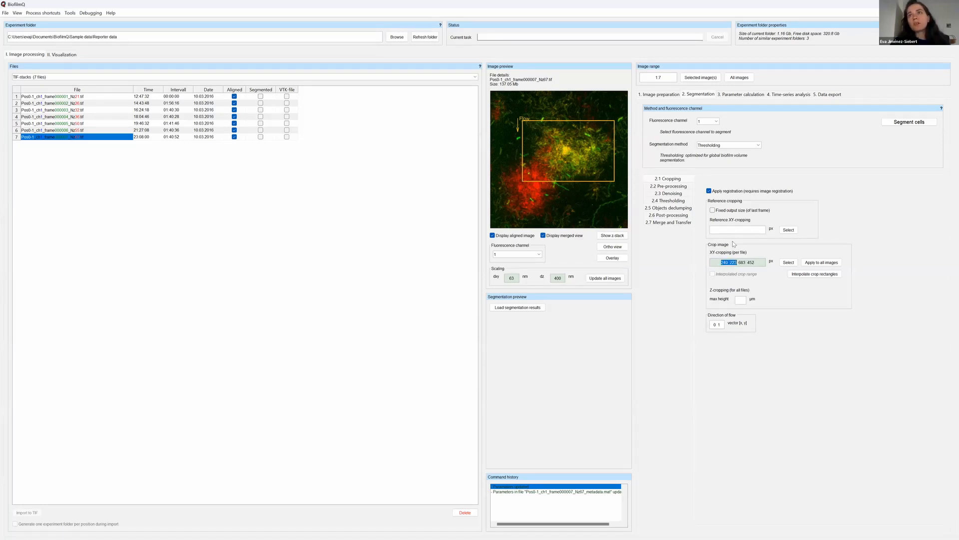
{"action": "left_click_drag", "start_coordinate": [738, 263], "coordinate": [756, 264]}
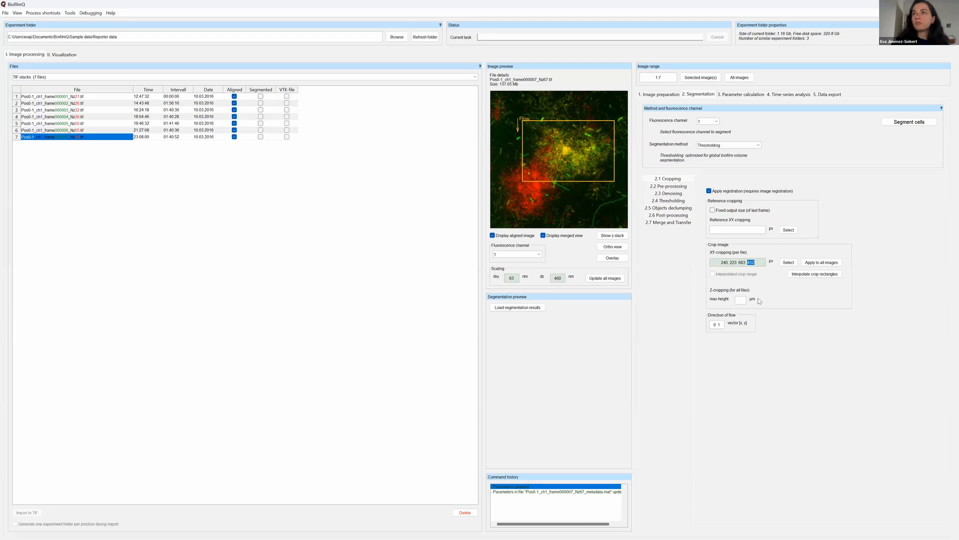
Apply frame 7's XY crop to all images and check the rectangle on frames 6 down to 2.
{"action": "left_click", "coordinate": [92, 130]}
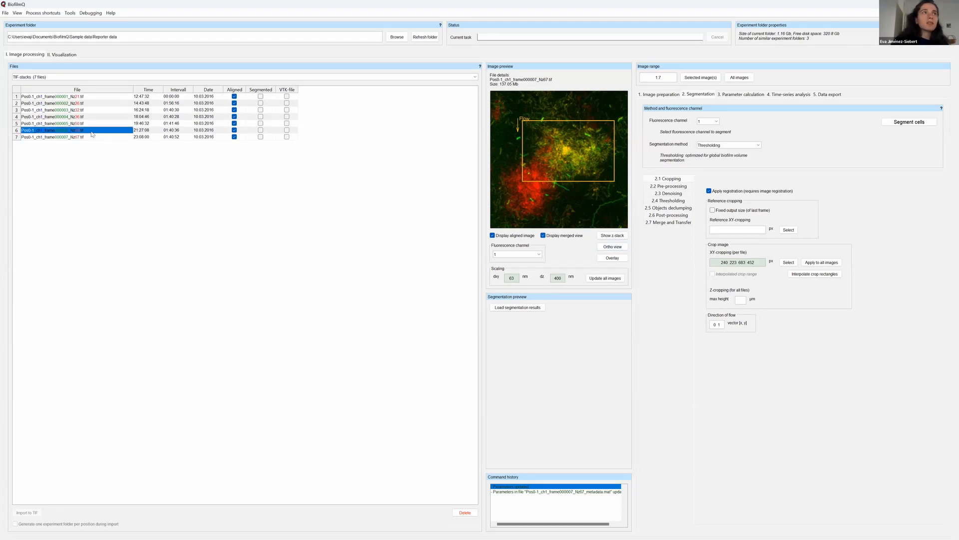
{"action": "left_click", "coordinate": [90, 137]}
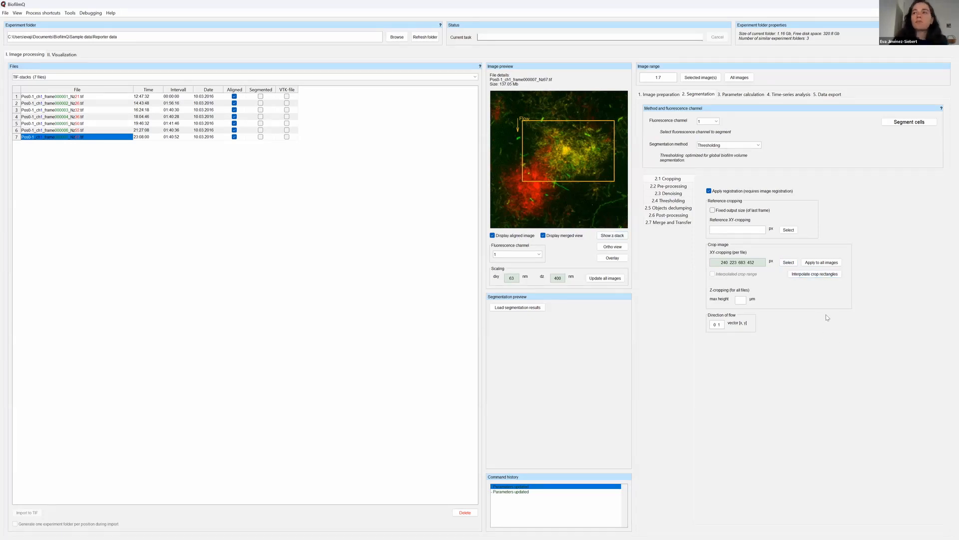
{"action": "left_click", "coordinate": [828, 263]}
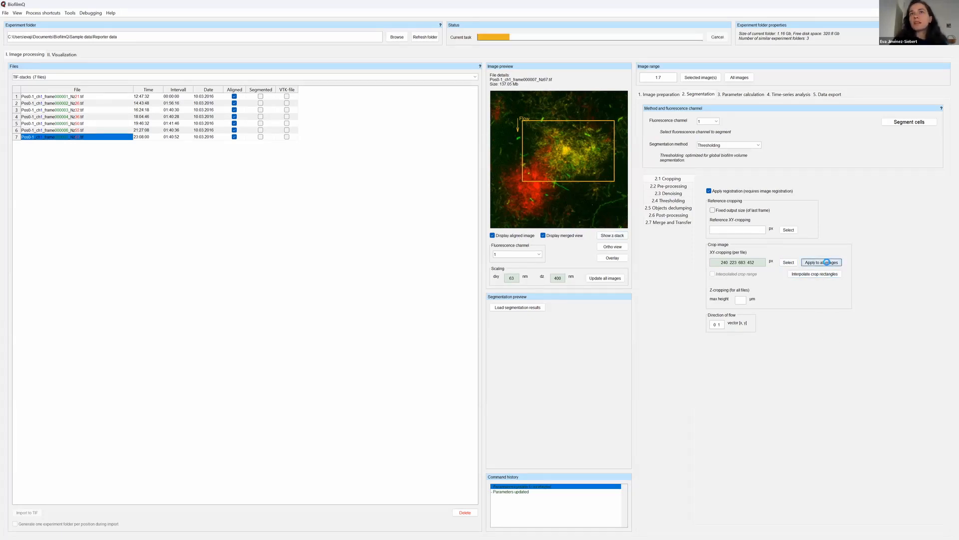
{"action": "left_click", "coordinate": [69, 130]}
{"action": "left_click", "coordinate": [64, 124]}
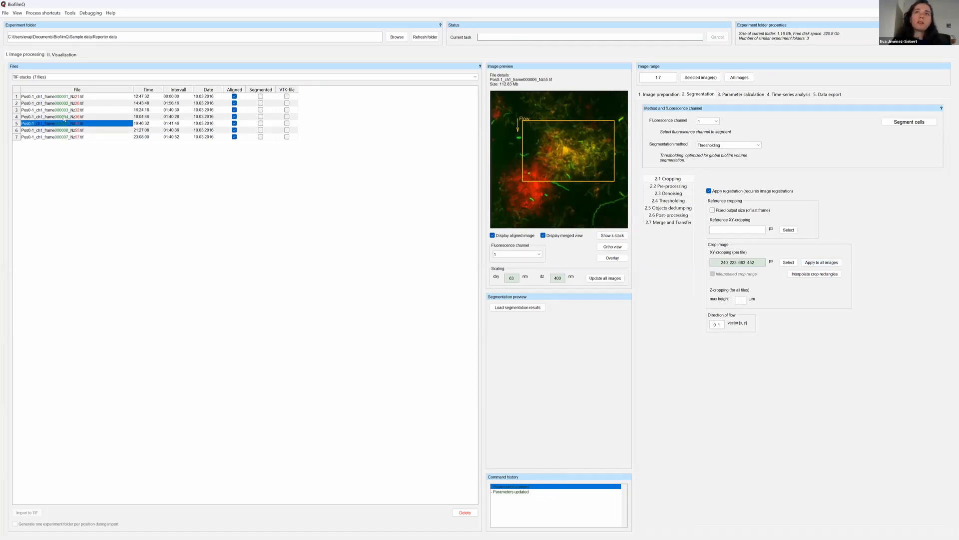
{"action": "left_click", "coordinate": [65, 116]}
{"action": "left_click", "coordinate": [66, 110]}
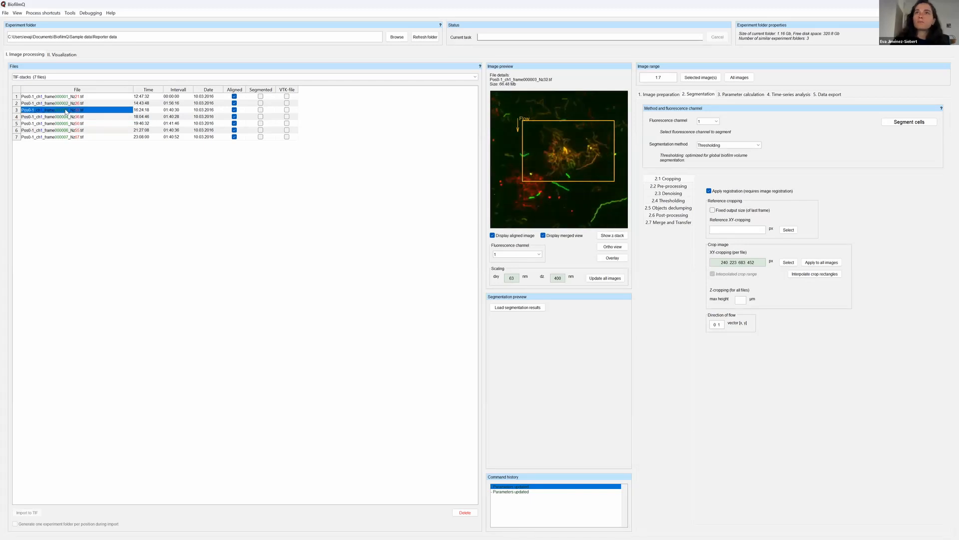
{"action": "left_click", "coordinate": [66, 103]}
Clear the XY crop of frame 7, apply the empty crop range to all images, and check frame 4.
{"action": "left_click", "coordinate": [73, 137]}
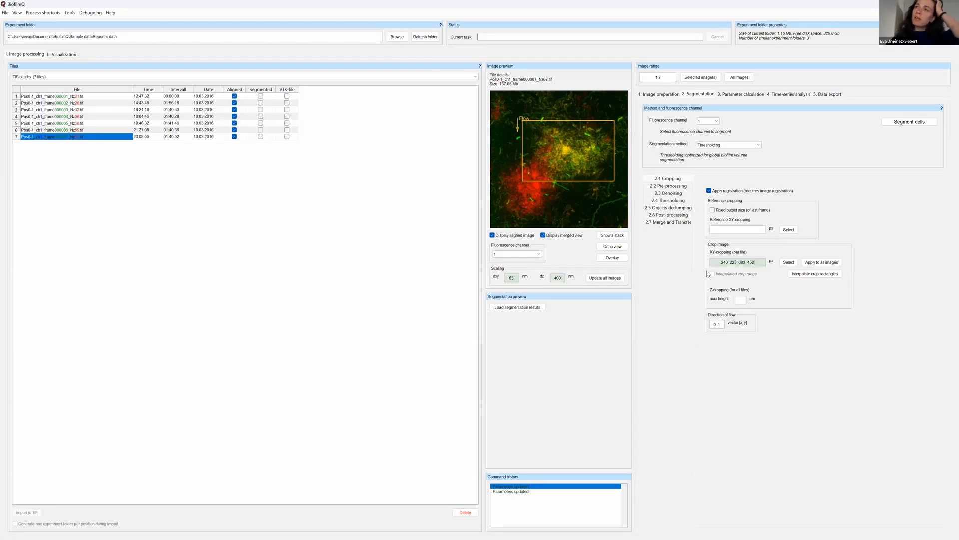
{"action": "left_click_drag", "start_coordinate": [755, 262], "coordinate": [703, 262]}
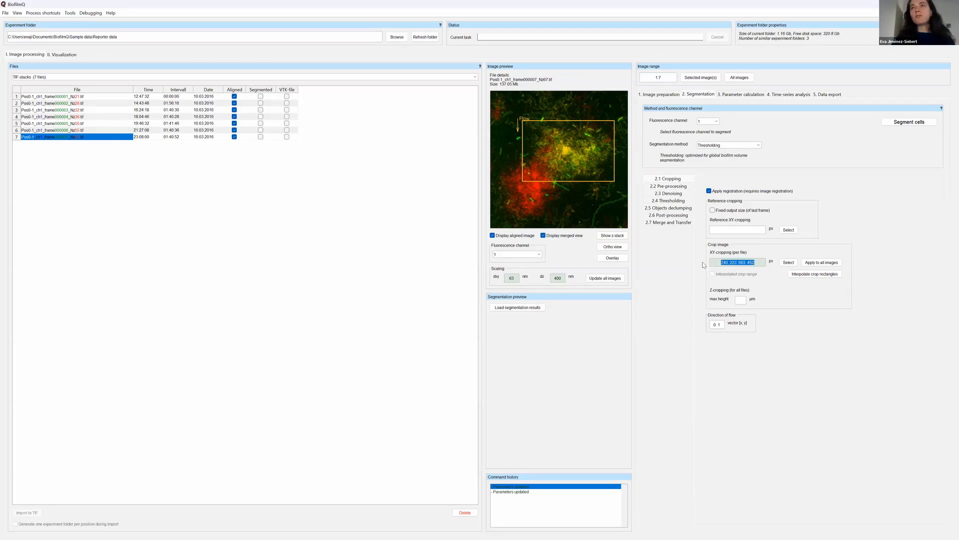
{"action": "key", "text": "BackSpace"}
{"action": "key", "text": "Return"}
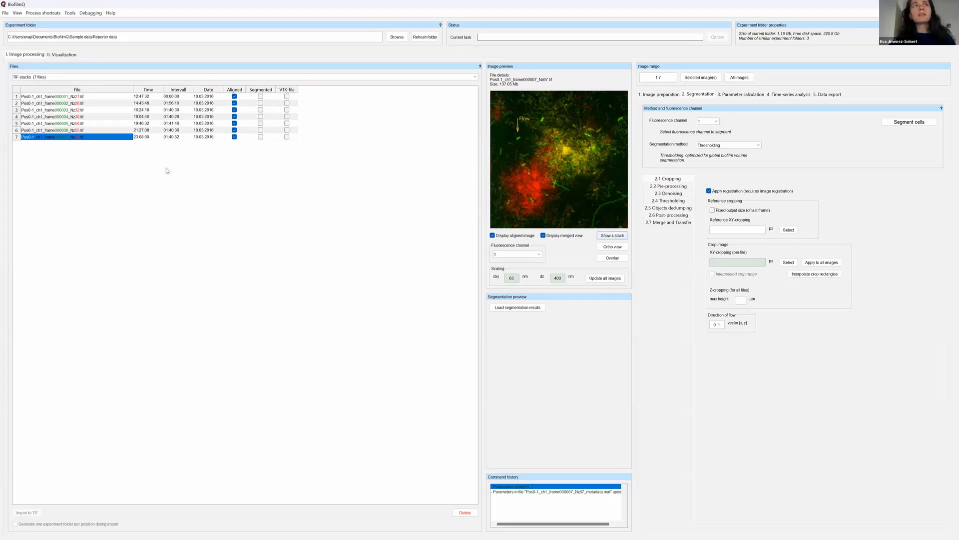
{"action": "left_click", "coordinate": [822, 262]}
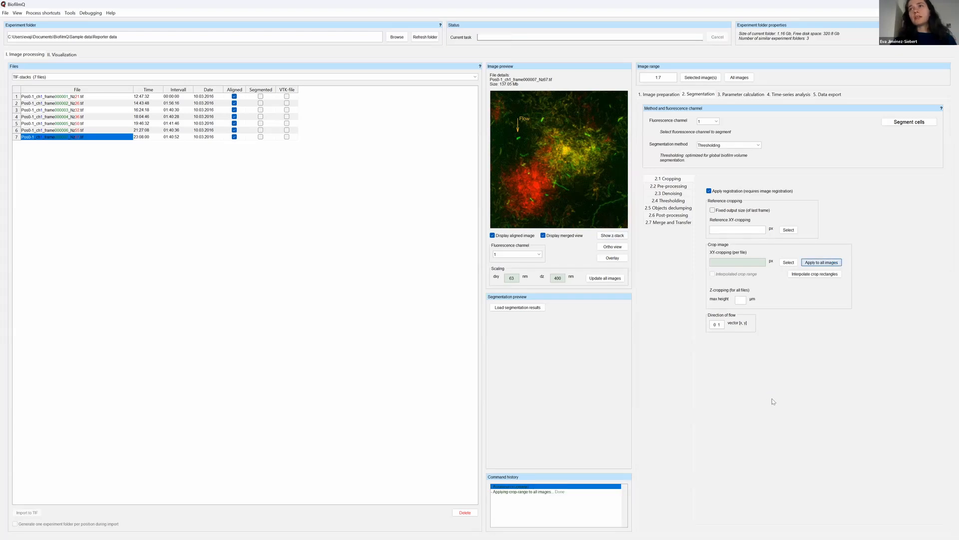
{"action": "left_click", "coordinate": [89, 117]}
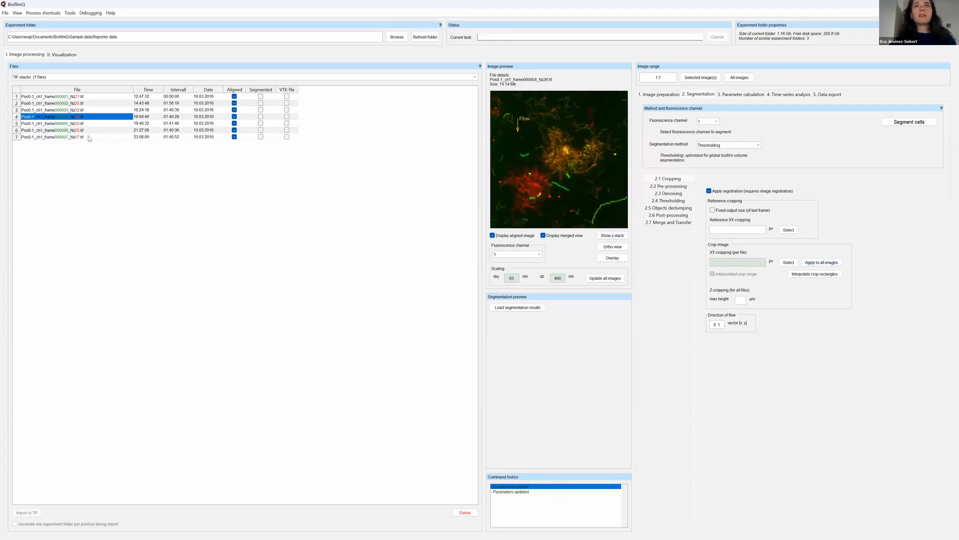
Crop frame 7 to about 667 × 456 px and frame 1 to about 309 × 301 px around the yellow colony, and interpolate the crop rectangles.
{"action": "left_click", "coordinate": [89, 138]}
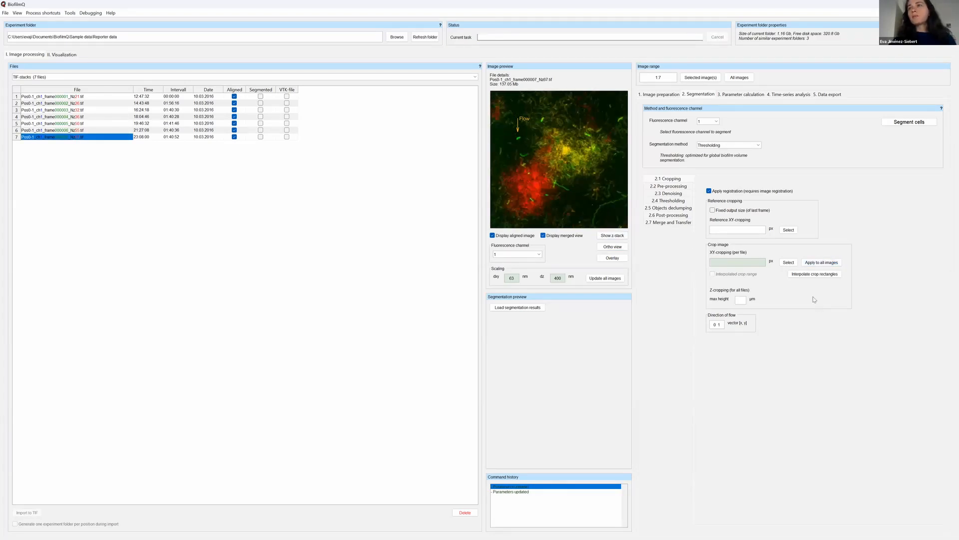
{"action": "left_click", "coordinate": [789, 263]}
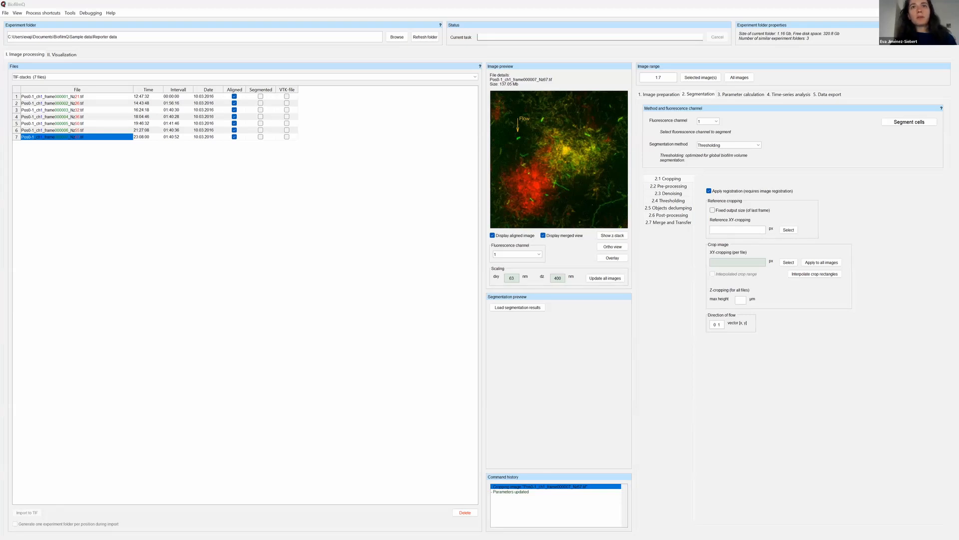
{"action": "left_click", "coordinate": [98, 96]}
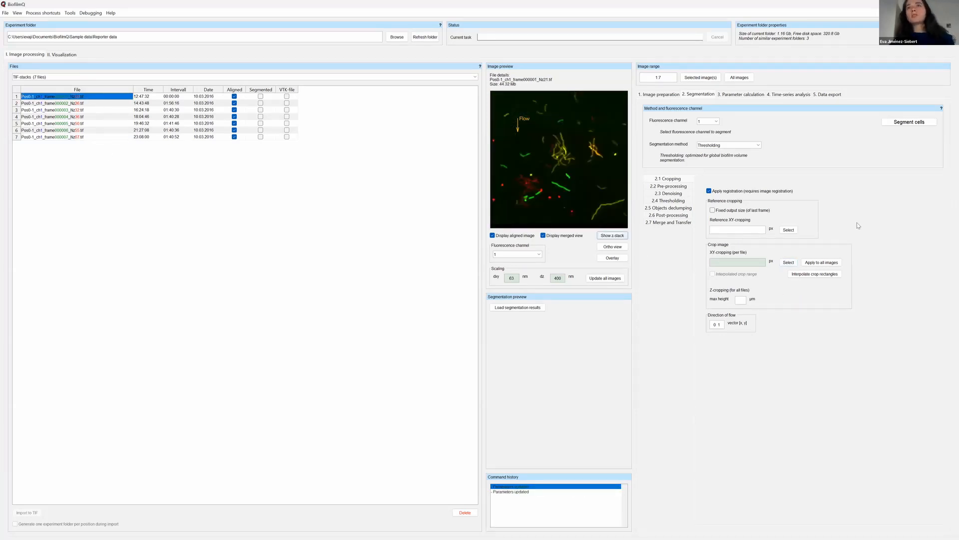
{"action": "left_click", "coordinate": [789, 264]}
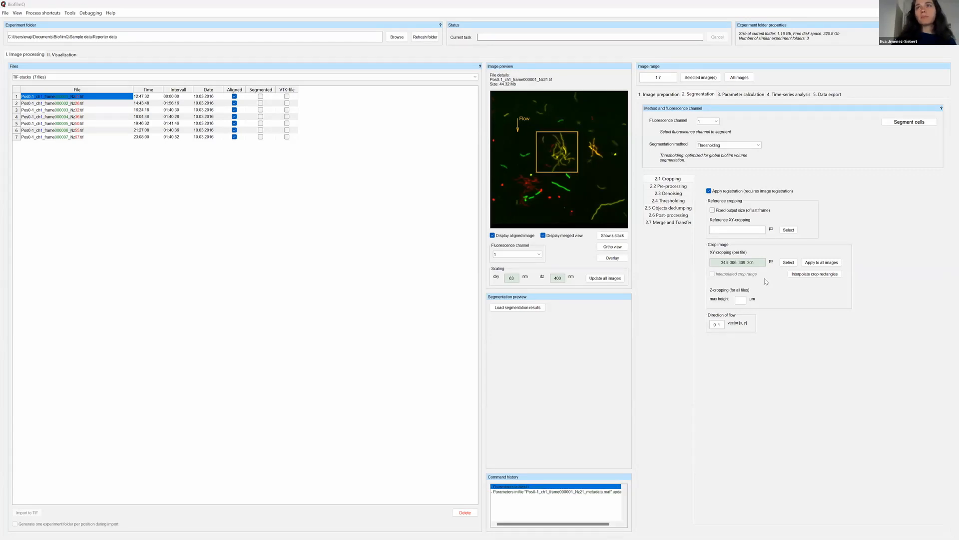
{"action": "left_click", "coordinate": [824, 274]}
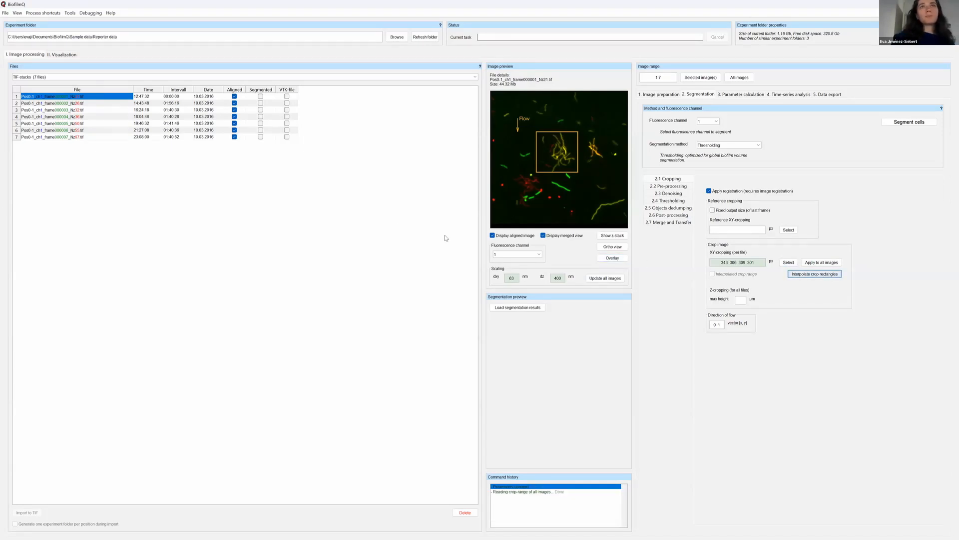
Check the interpolated crop rectangles on frames 1 through 7 and reselect frame 1.
{"action": "left_click", "coordinate": [54, 98]}
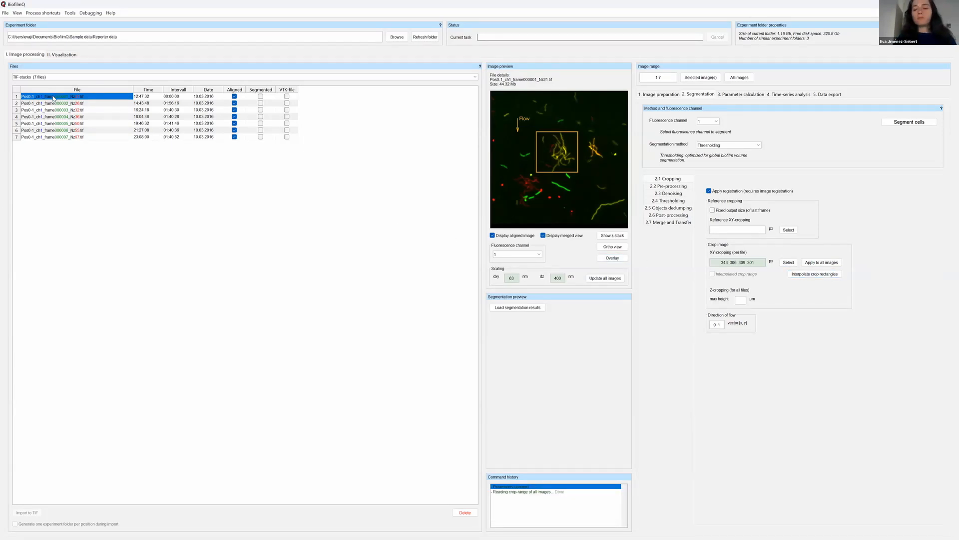
{"action": "key", "text": "Down"}
{"action": "key", "text": "Down"}
{"action": "key", "text": "Down"}
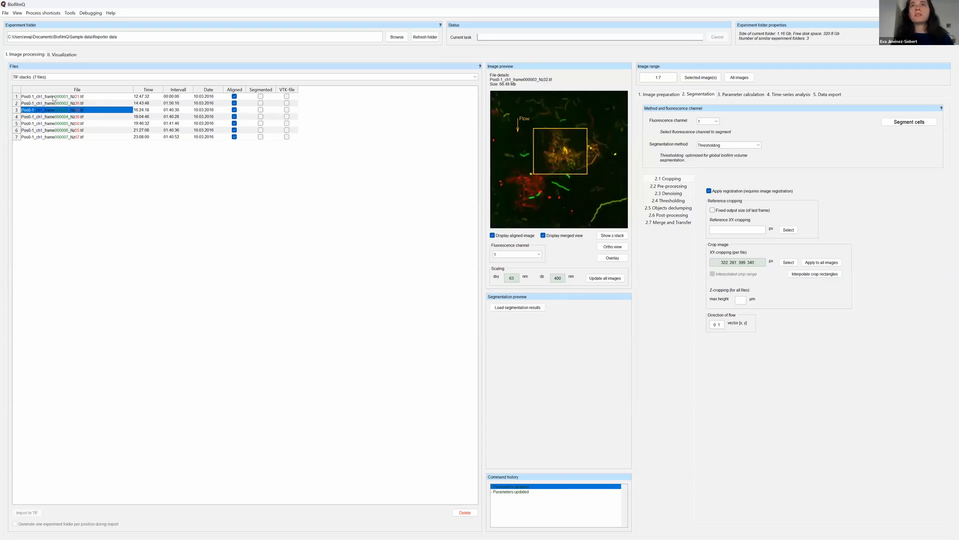
{"action": "key", "text": "Down"}
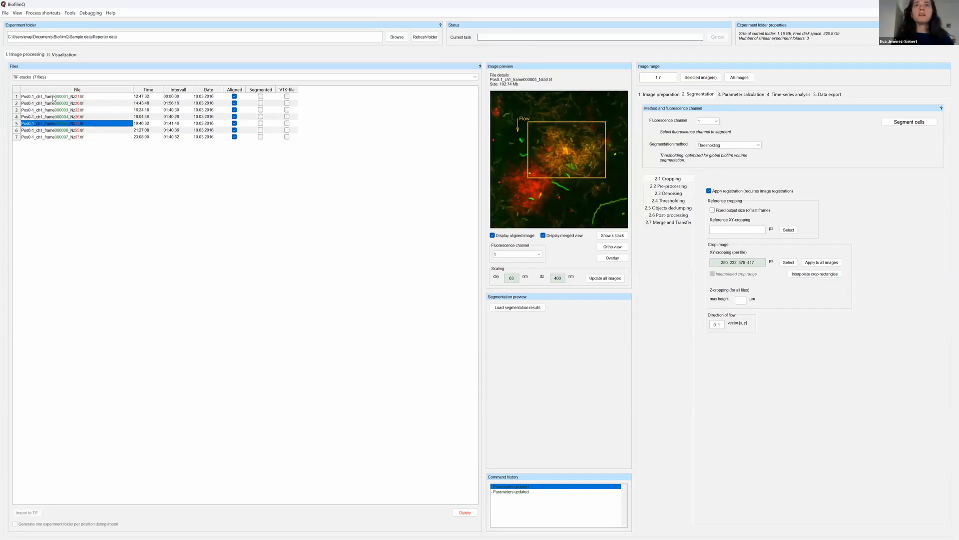
{"action": "key", "text": "Down"}
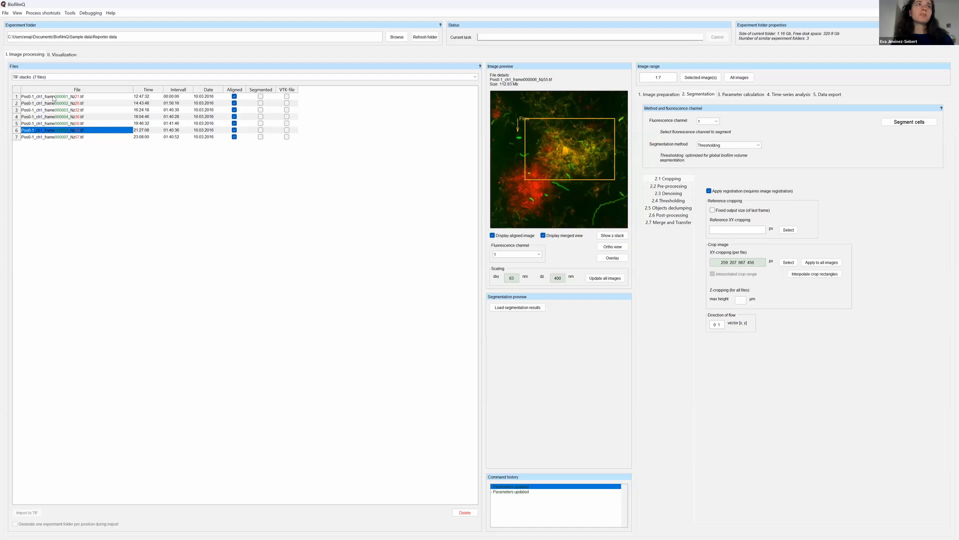
{"action": "key", "text": "Down"}
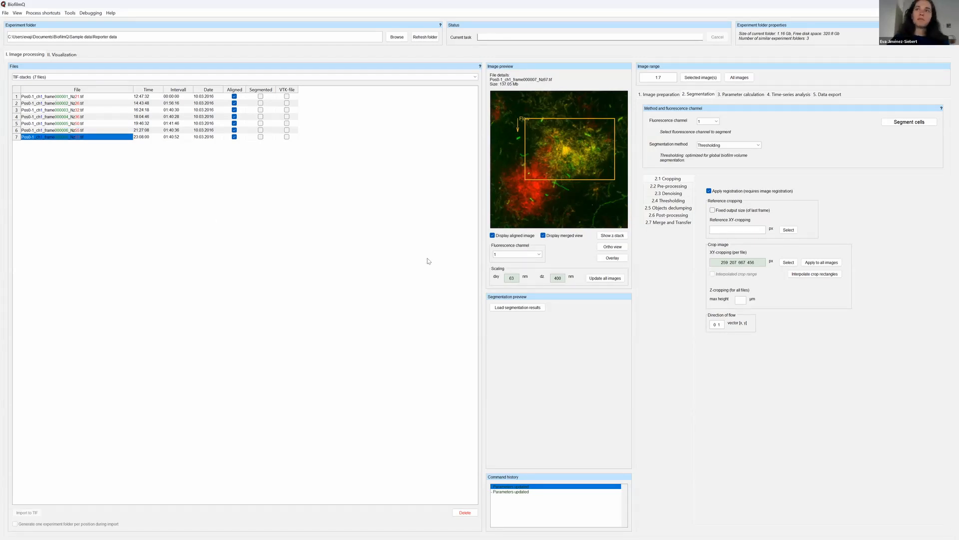
{"action": "left_click", "coordinate": [106, 97]}
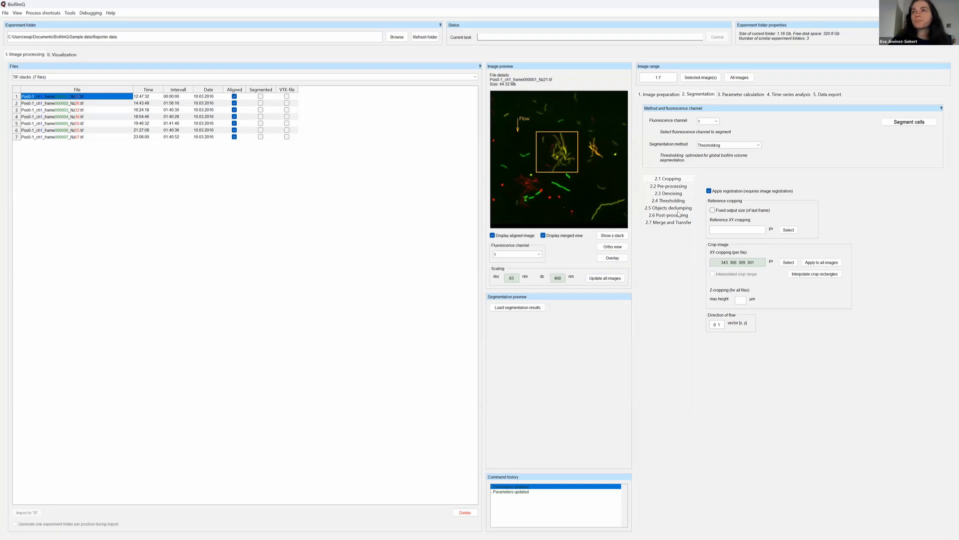
Review the Z-cropping max height and direction-of-flow vector in the cropping settings.
{"action": "left_click", "coordinate": [742, 300]}
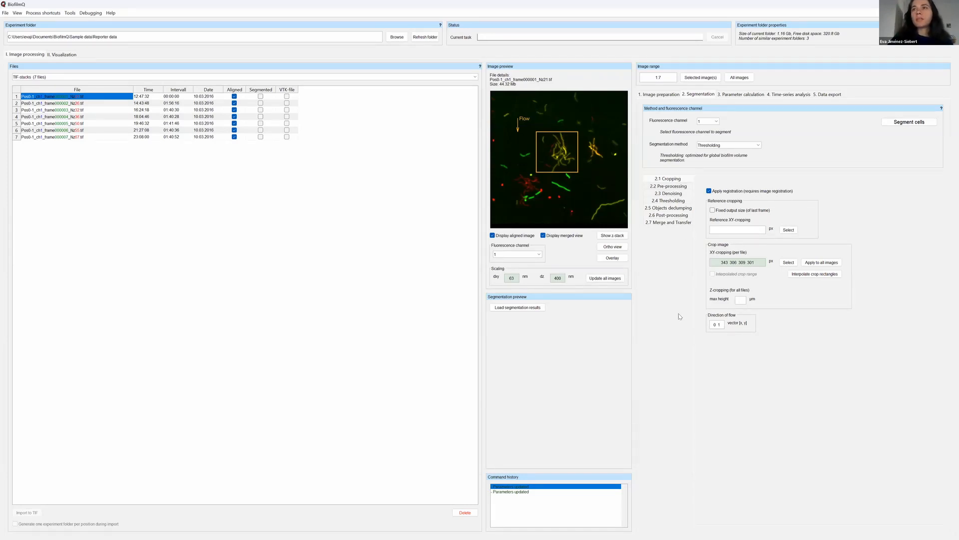
{"action": "left_click_drag", "start_coordinate": [722, 324], "coordinate": [710, 324]}
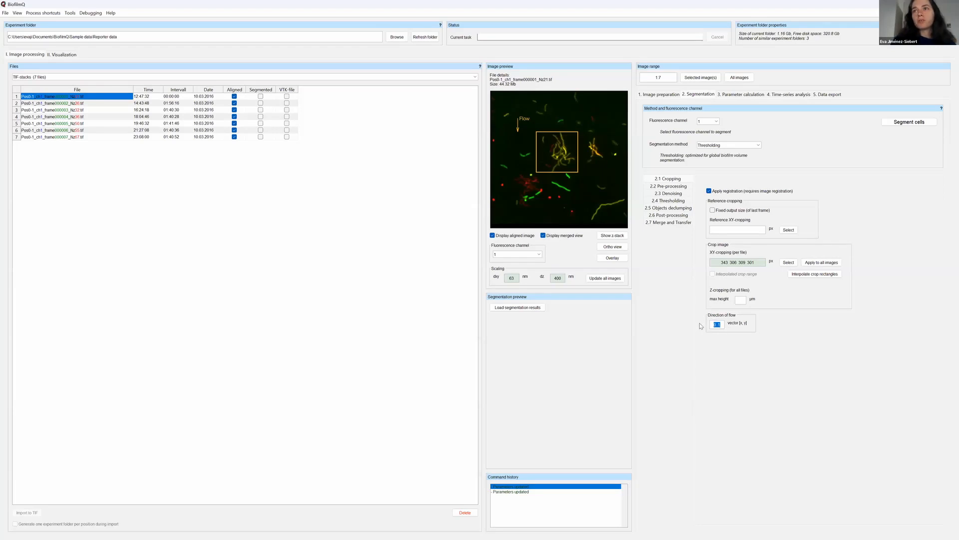
{"action": "left_click", "coordinate": [516, 143]}
Examine the pre-processing options for inverting the stack, correcting a tilted coverslide and scaling up or down.
{"action": "left_click", "coordinate": [668, 186]}
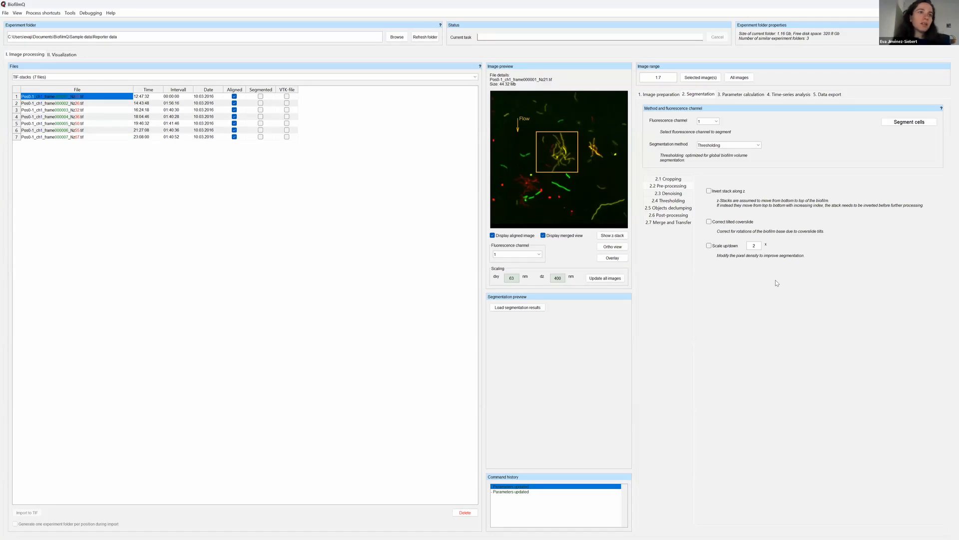
{"action": "double_click", "coordinate": [747, 246]}
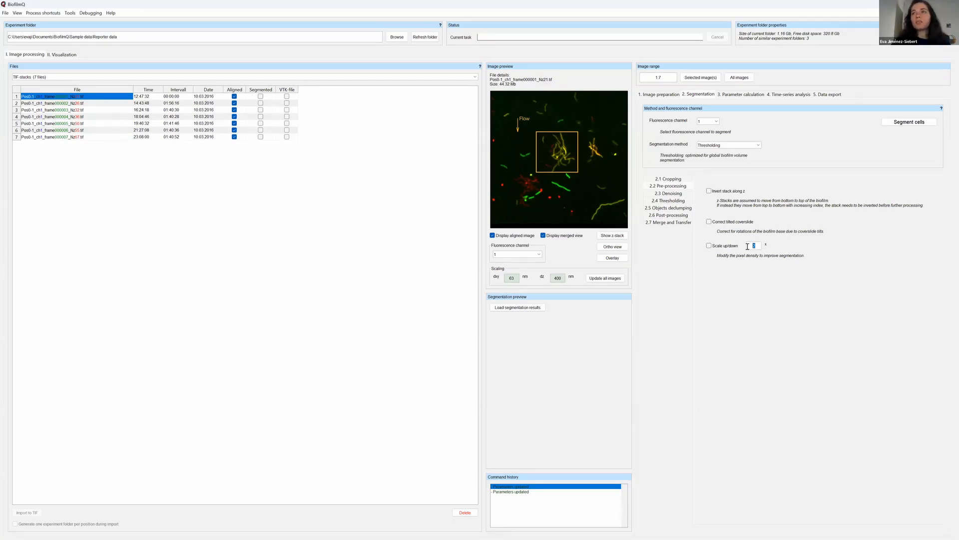
{"action": "left_click", "coordinate": [748, 313]}
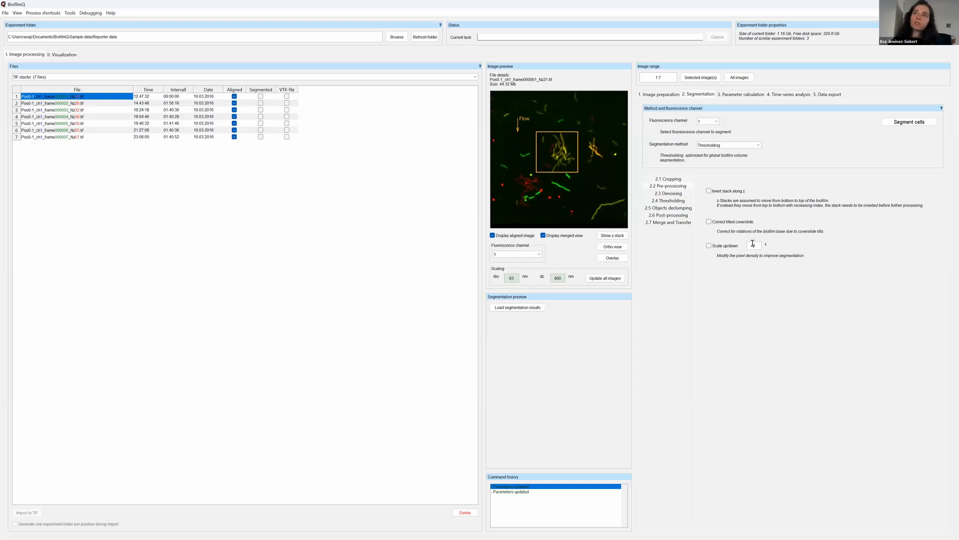
{"action": "left_click", "coordinate": [669, 194]}
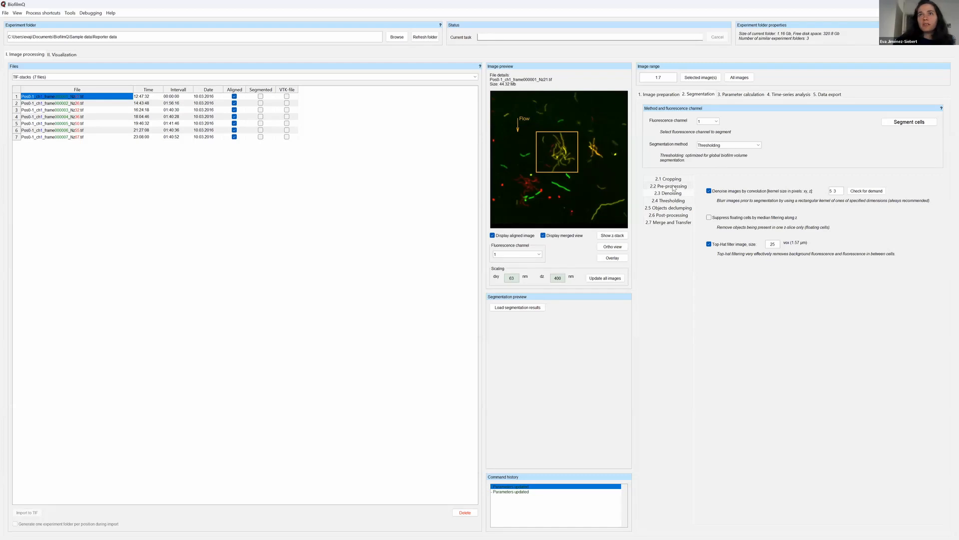
{"action": "left_click", "coordinate": [672, 186]}
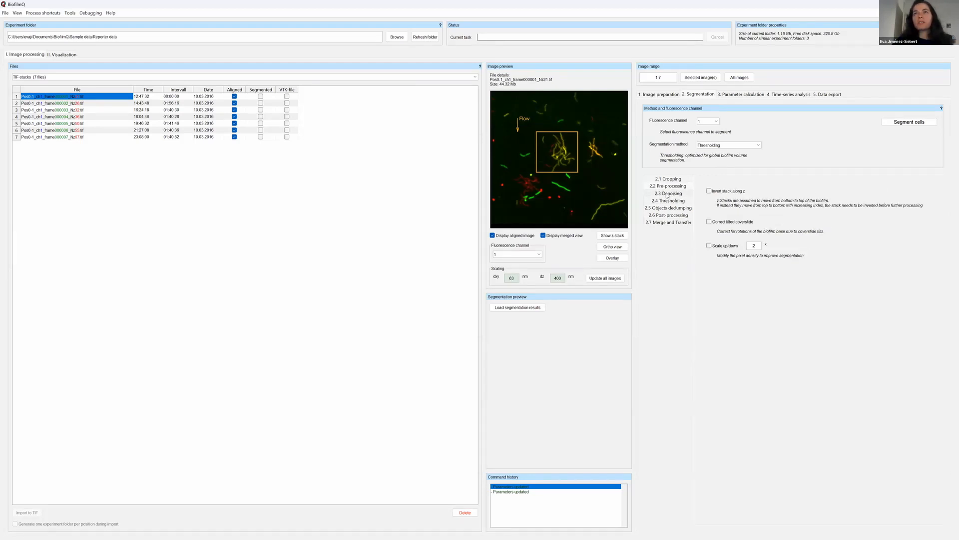
Review the xy and z convolution kernel sizes for denoising and enable floating-cell suppression by median filtering along z.
{"action": "left_click", "coordinate": [668, 193]}
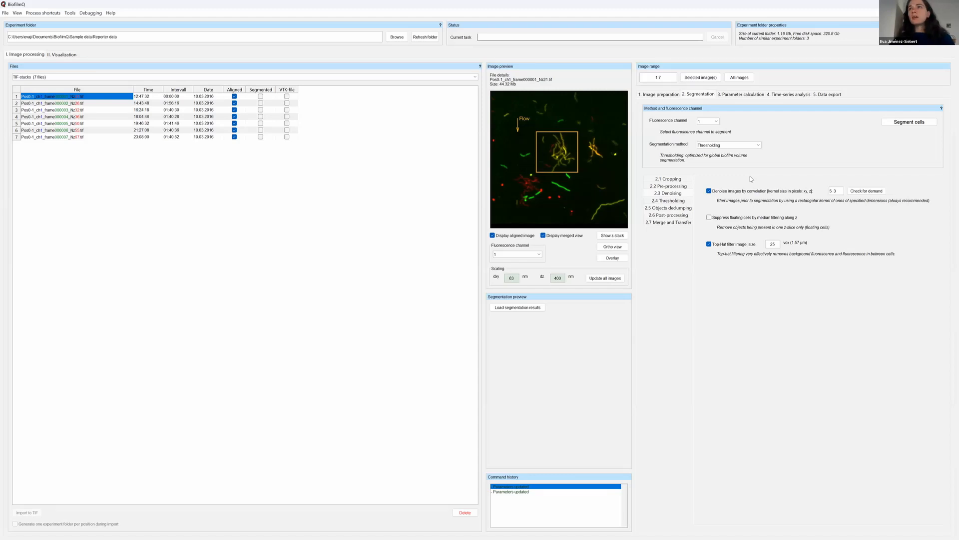
{"action": "left_click_drag", "start_coordinate": [840, 191], "coordinate": [828, 192]}
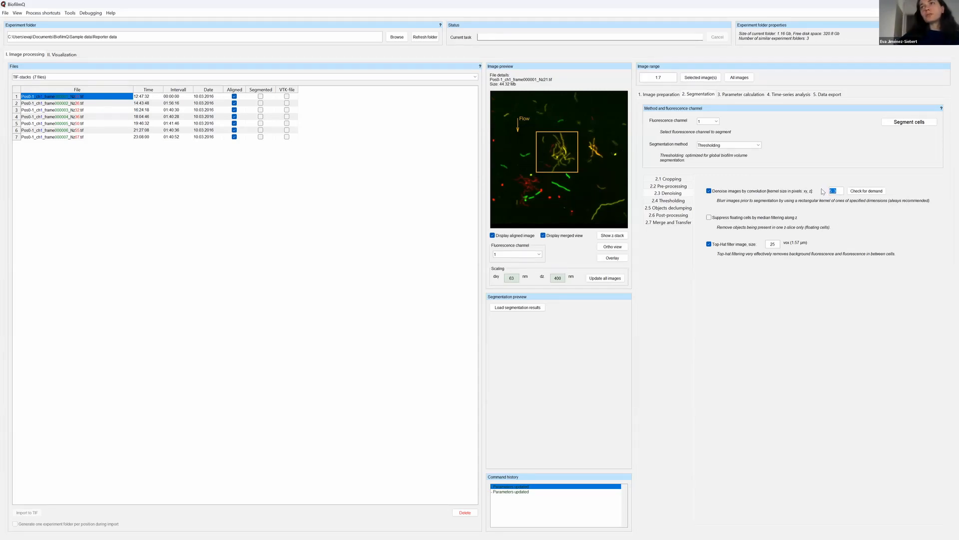
{"action": "left_click", "coordinate": [833, 191]}
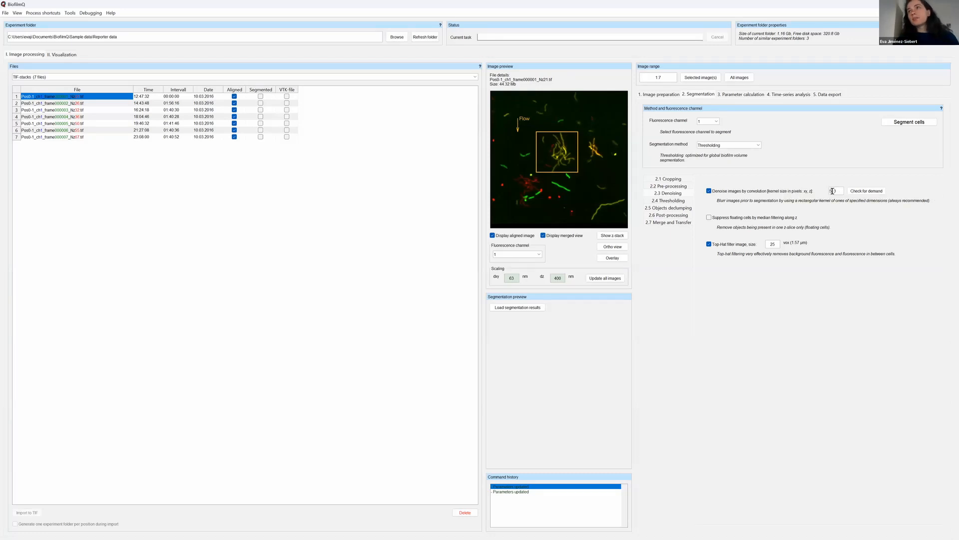
{"action": "left_click_drag", "start_coordinate": [833, 191], "coordinate": [829, 192]}
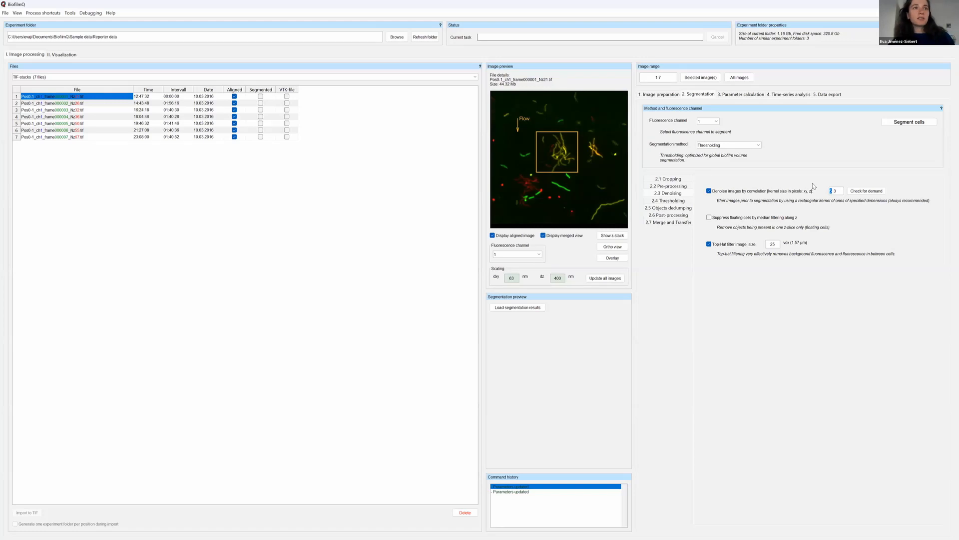
{"action": "left_click", "coordinate": [836, 191]}
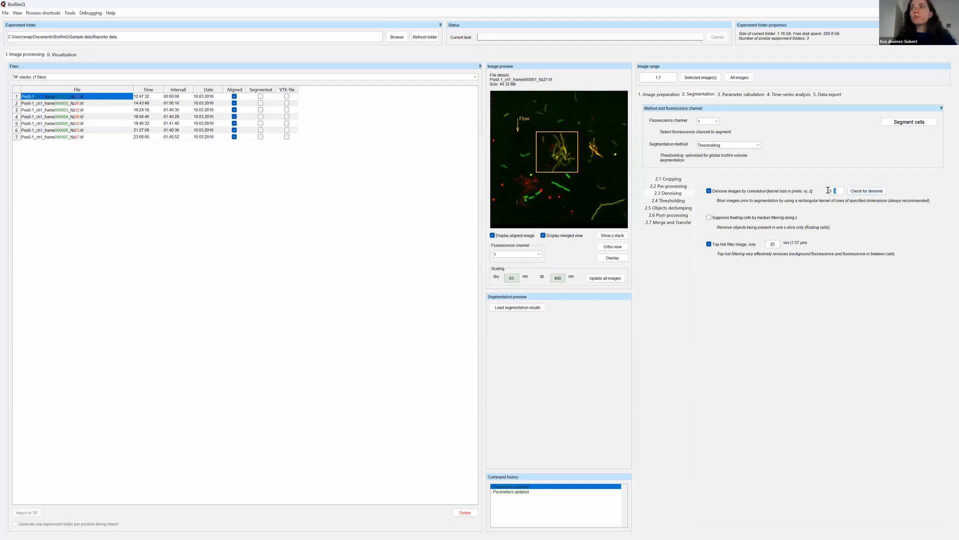
{"action": "left_click_drag", "start_coordinate": [833, 191], "coordinate": [826, 192]}
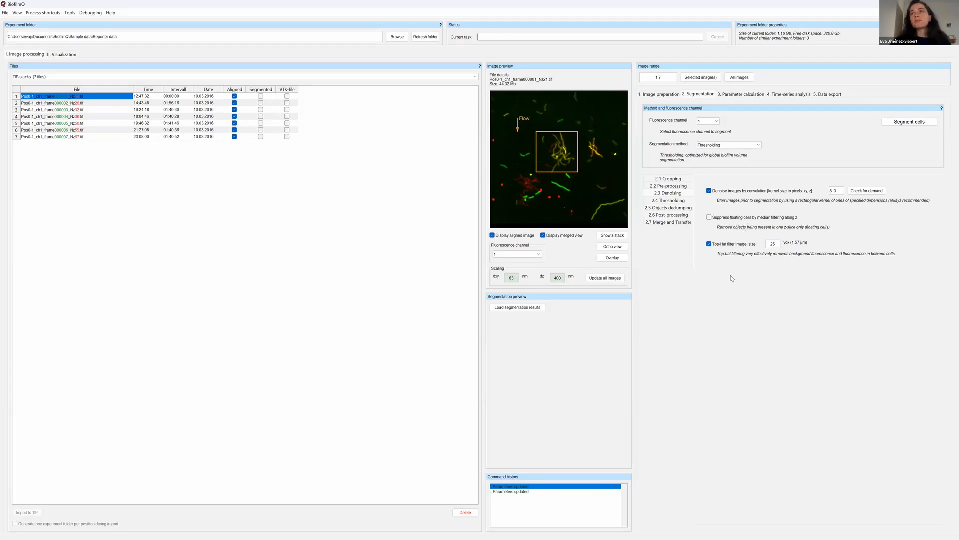
{"action": "left_click", "coordinate": [708, 217]}
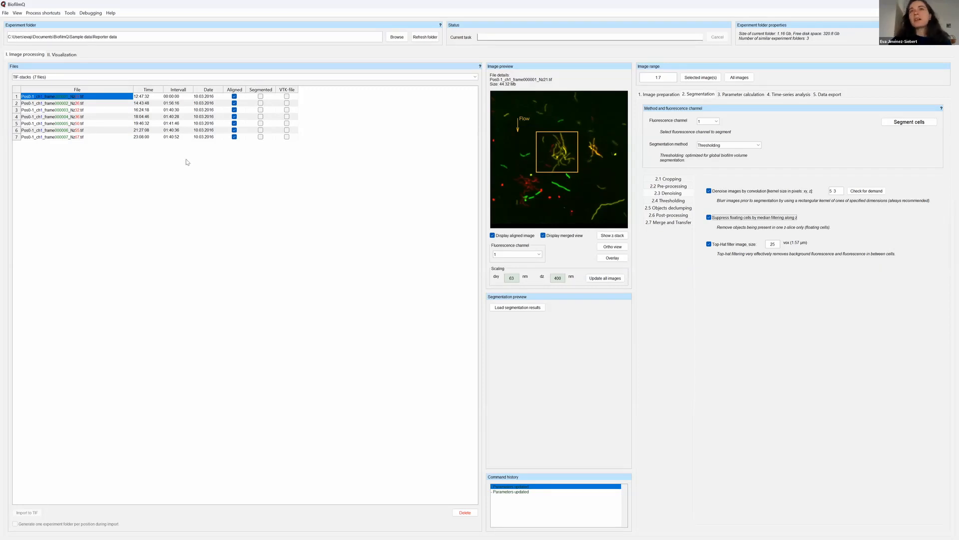
Change the thresholding method to Manual and review the manual threshold value.
{"action": "left_click", "coordinate": [671, 201]}
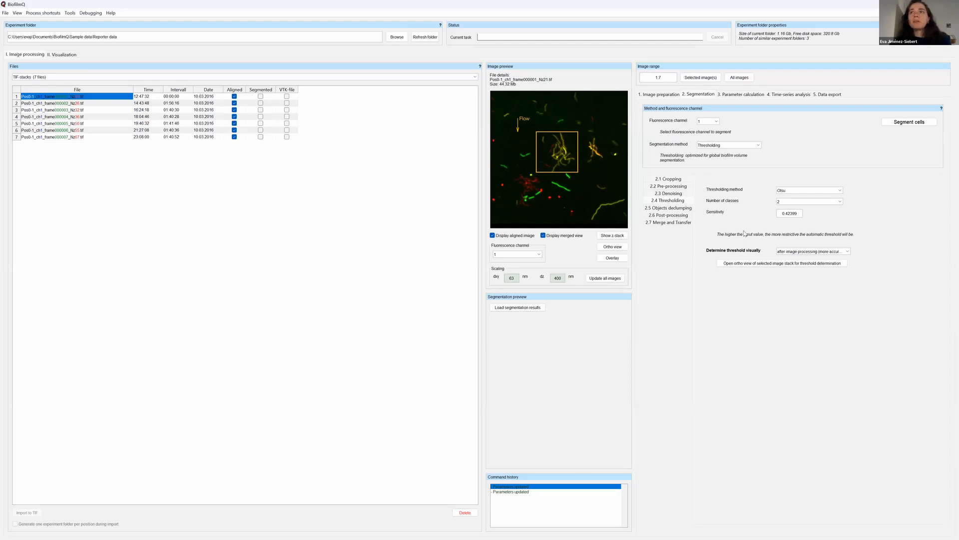
{"action": "left_click", "coordinate": [838, 189]}
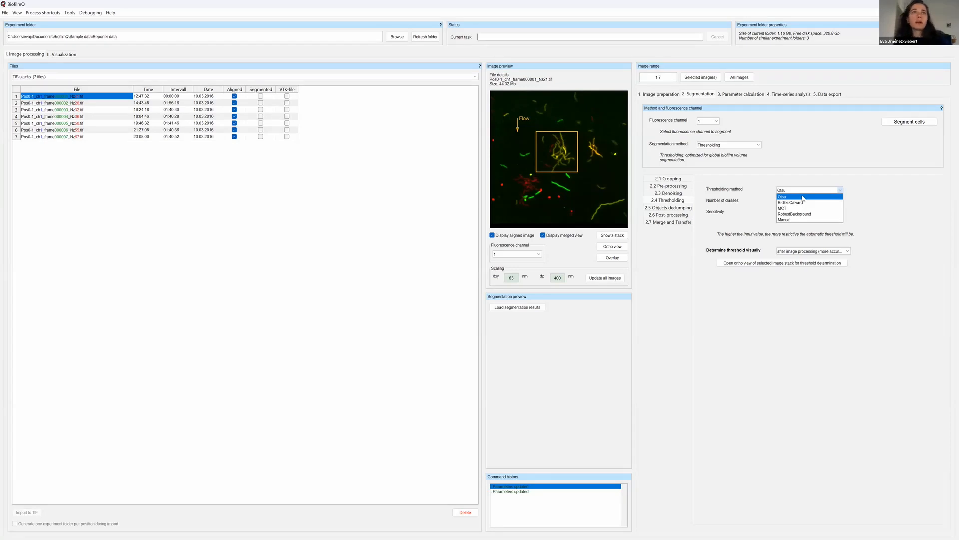
{"action": "left_click", "coordinate": [802, 220]}
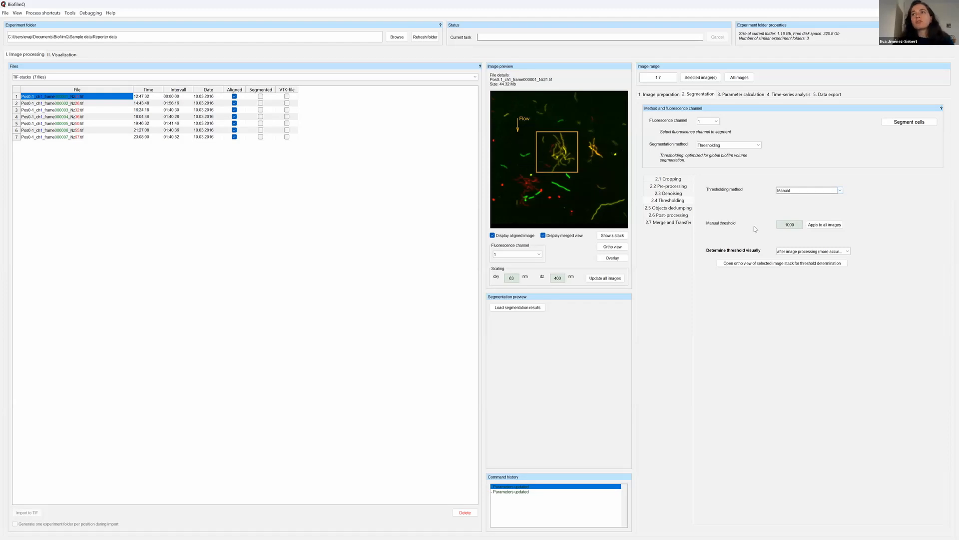
{"action": "double_click", "coordinate": [788, 225]}
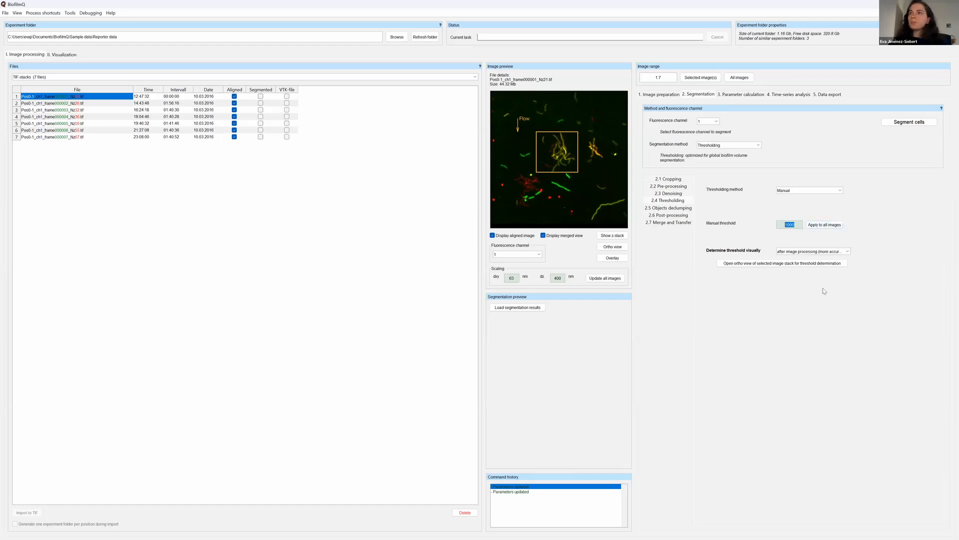
Open the ortho view of frame 1's stack for visual threshold determination, keeping the mode after image processing (more accurate, but slow).
{"action": "left_click", "coordinate": [823, 263]}
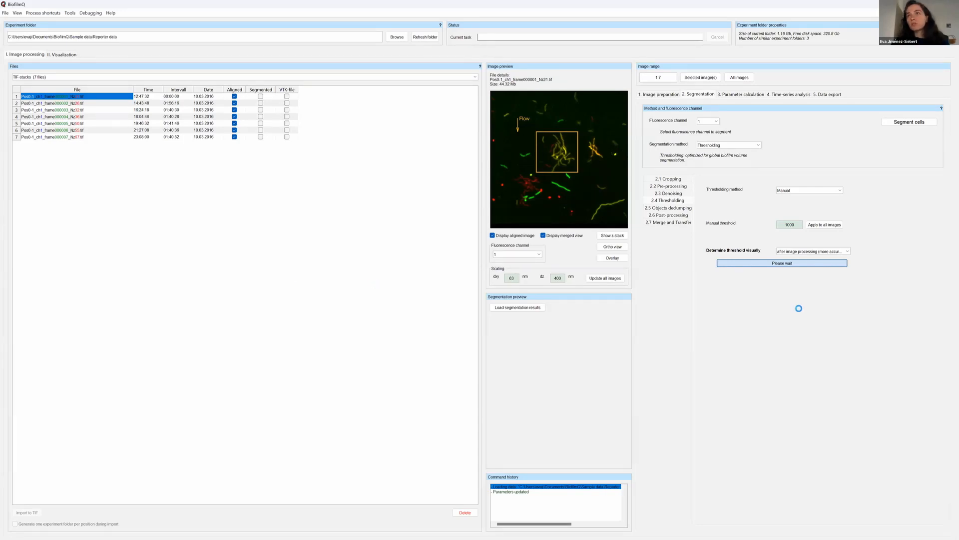
{"action": "left_click", "coordinate": [848, 251]}
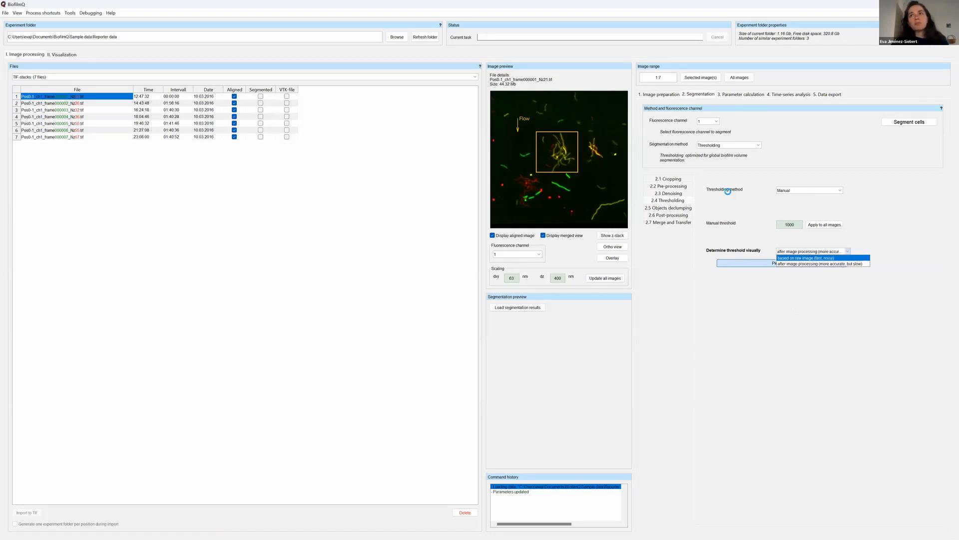
{"action": "left_click", "coordinate": [802, 265]}
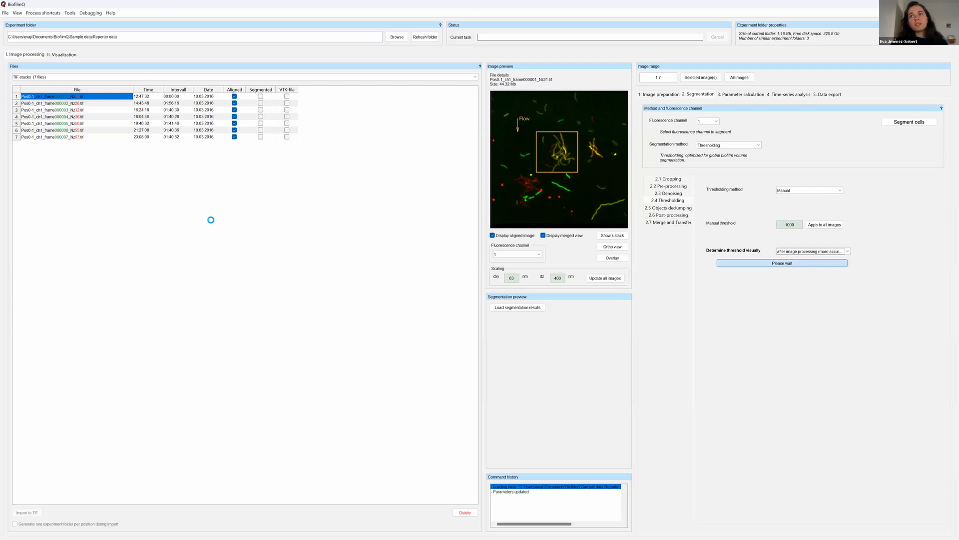
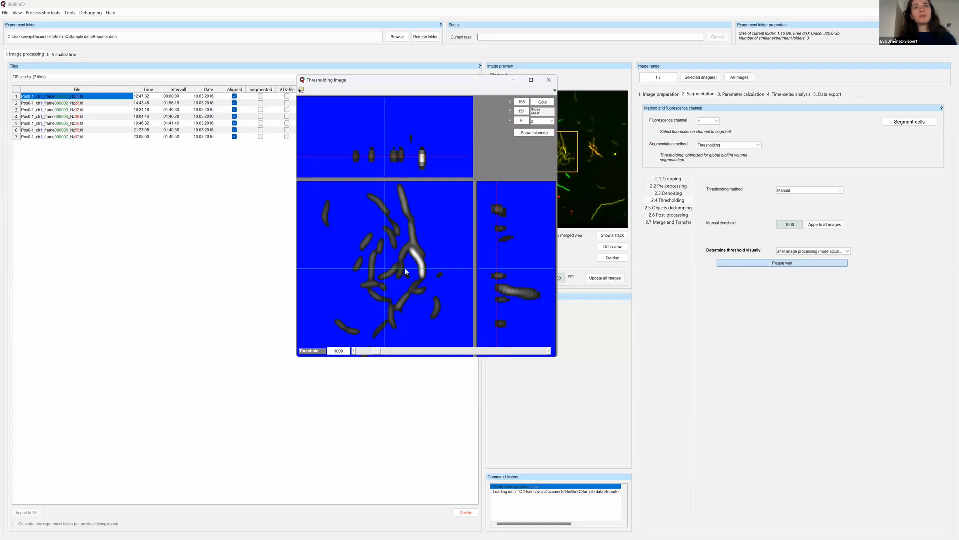
Examine the cells in the processed stack at several xy positions and z-slices of the thresholding ortho view.
{"action": "left_click", "coordinate": [437, 223]}
{"action": "left_click", "coordinate": [389, 314]}
{"action": "left_click", "coordinate": [336, 247]}
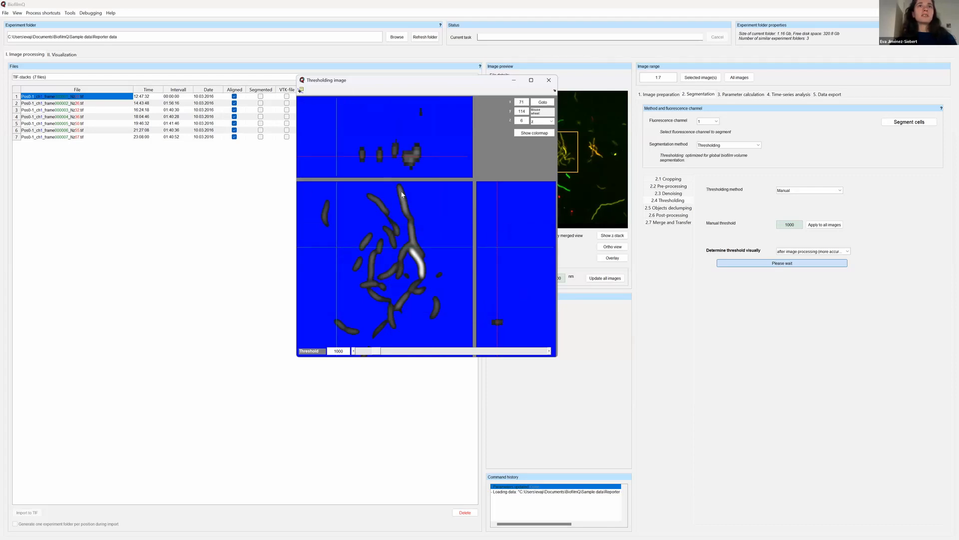
{"action": "scroll", "coordinate": [406, 241], "scroll_direction": "down", "scroll_amount": 4}
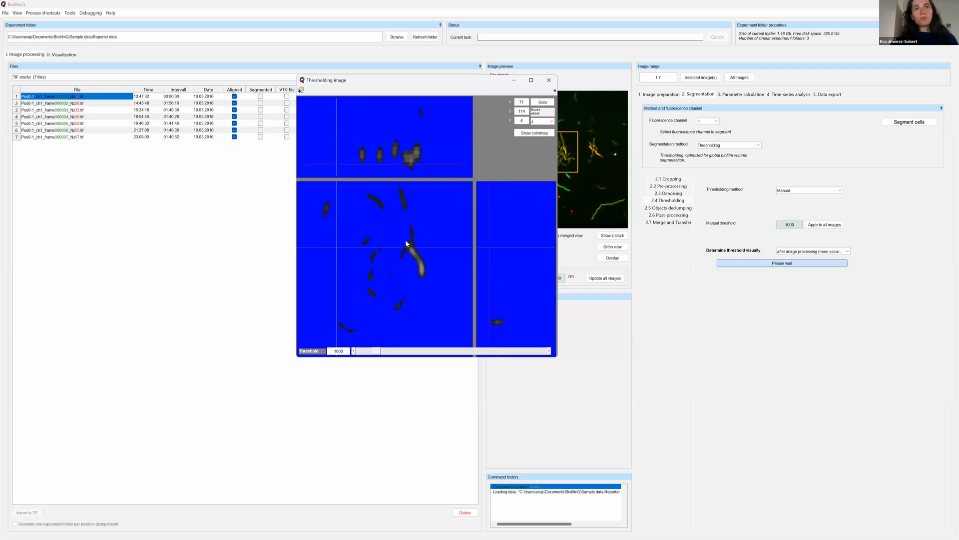
{"action": "scroll", "coordinate": [406, 241], "scroll_direction": "up", "scroll_amount": 10}
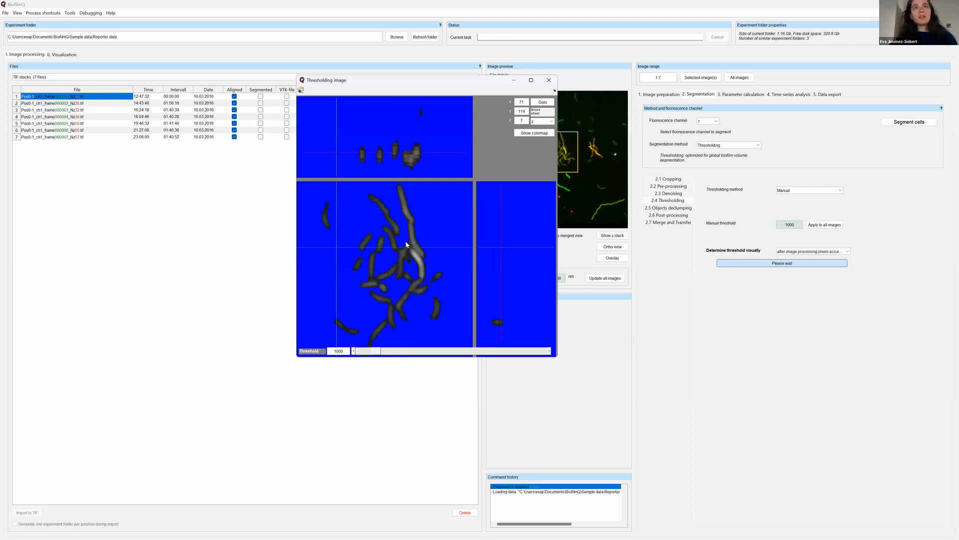
{"action": "scroll", "coordinate": [407, 244], "scroll_direction": "up", "scroll_amount": 7}
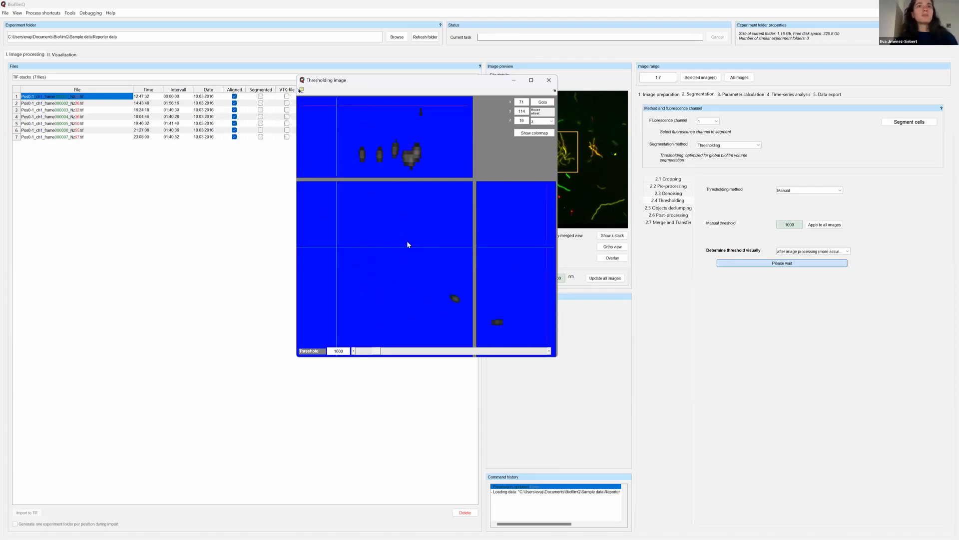
{"action": "scroll", "coordinate": [407, 244], "scroll_direction": "down", "scroll_amount": 14}
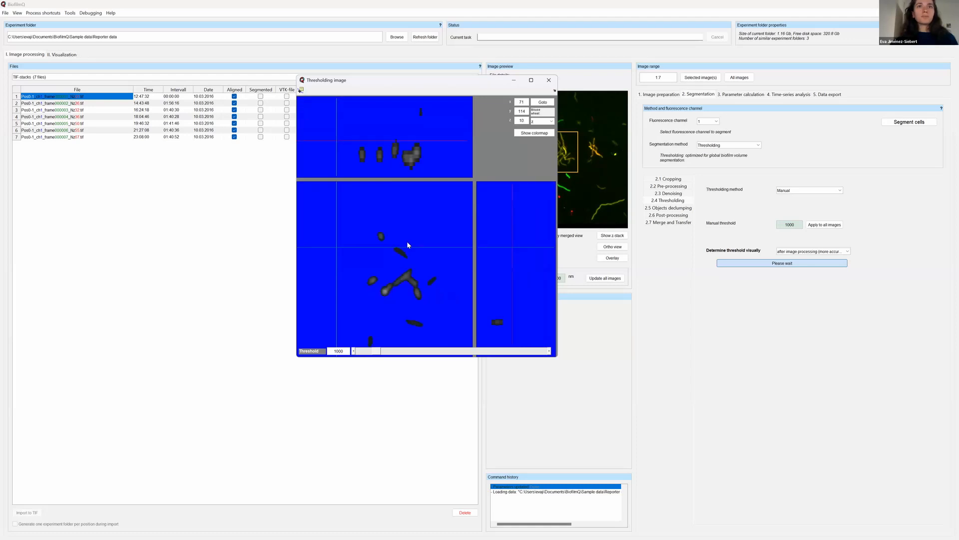
{"action": "scroll", "coordinate": [429, 250], "scroll_direction": "up", "scroll_amount": 1}
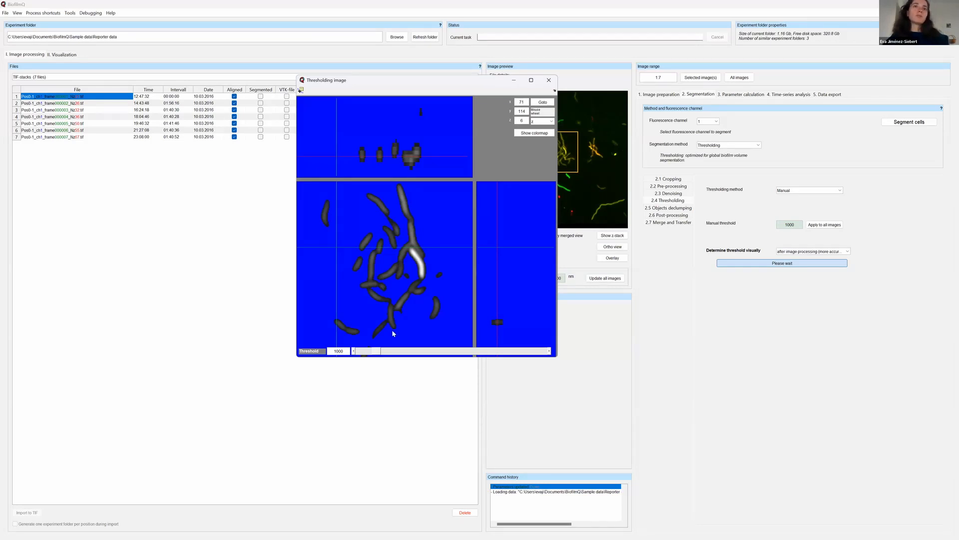
Try higher and lower thresholds on the processed stack and settle on a threshold of about 889.35.
{"action": "left_click_drag", "start_coordinate": [372, 354], "coordinate": [384, 353]}
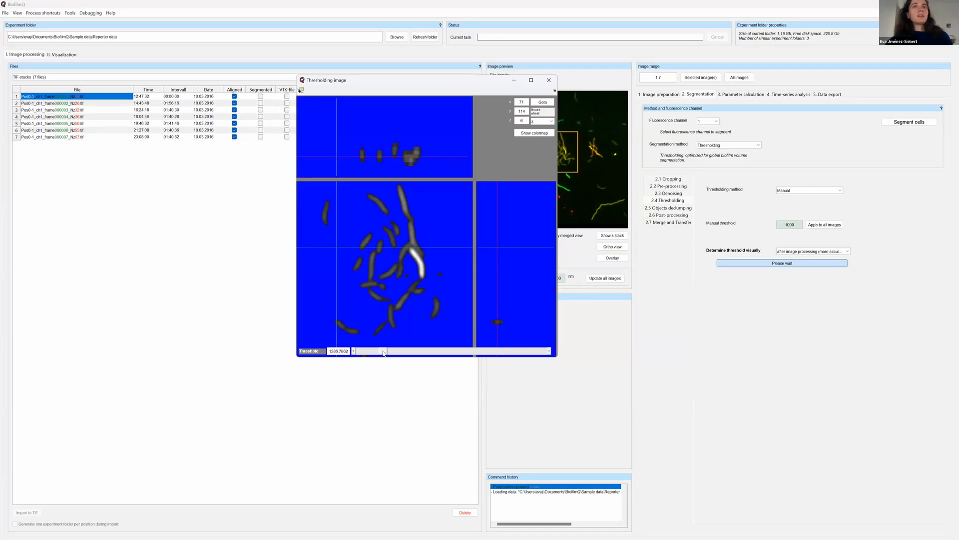
{"action": "left_click_drag", "start_coordinate": [383, 353], "coordinate": [372, 353]}
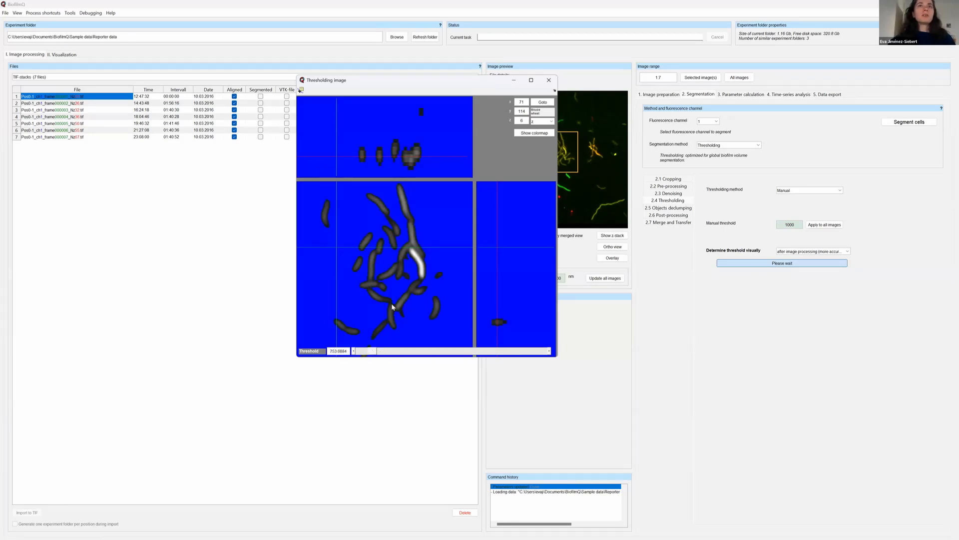
{"action": "left_click_drag", "start_coordinate": [375, 354], "coordinate": [376, 353]}
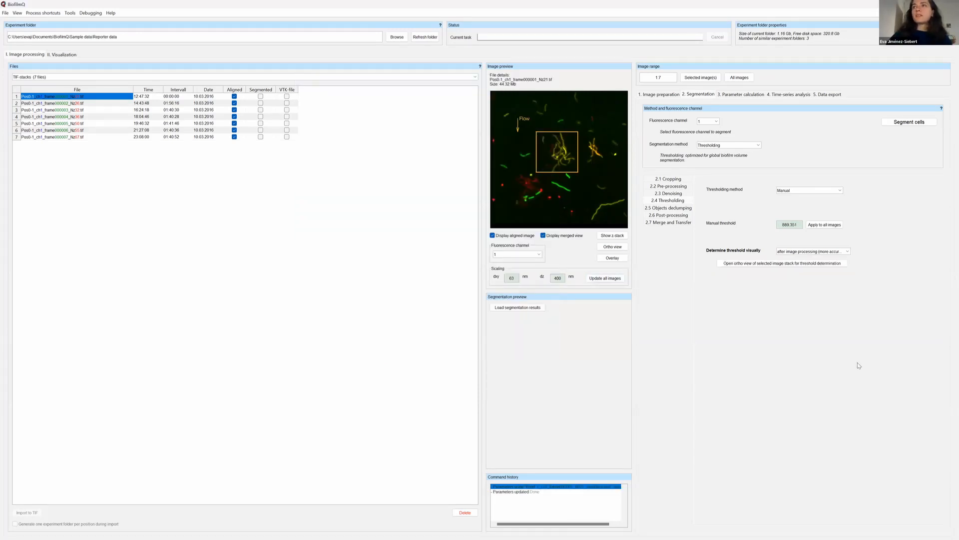
Switch visual threshold determination to based on raw image (fast, noisy) and open the stack's ortho view.
{"action": "left_click", "coordinate": [848, 253]}
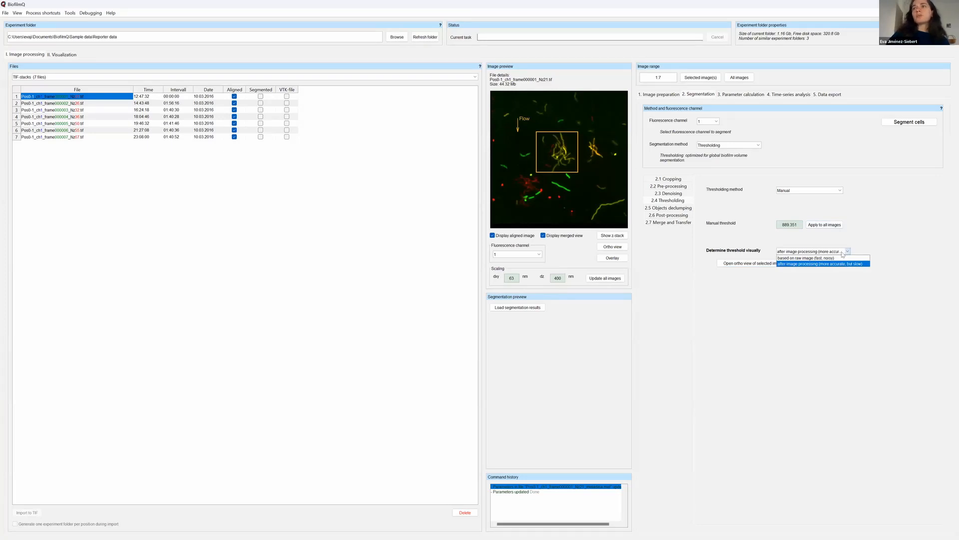
{"action": "left_click", "coordinate": [827, 260]}
{"action": "left_click", "coordinate": [803, 263]}
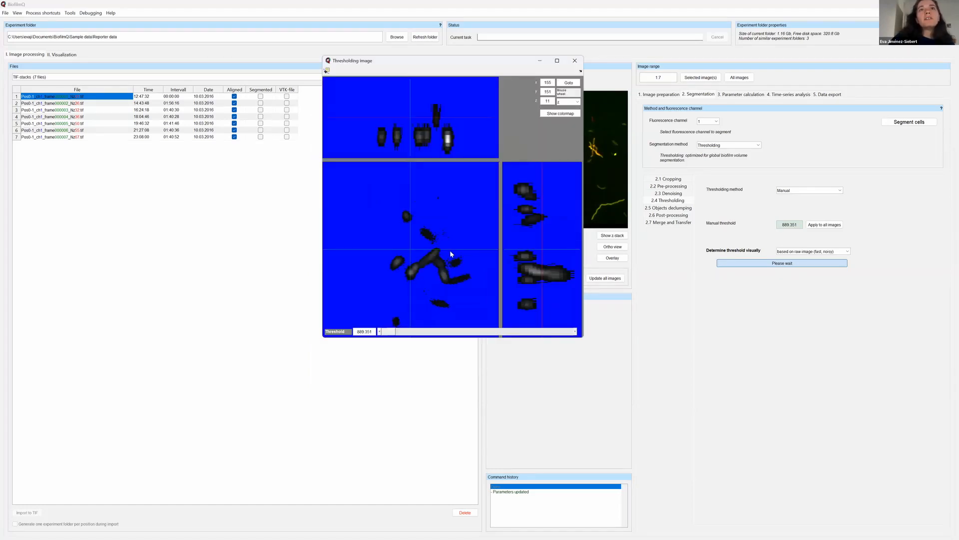
Check the raw stack's z-slices, set the threshold to about 1201.22 and close the thresholding window.
{"action": "scroll", "coordinate": [452, 257], "scroll_direction": "down", "scroll_amount": 2}
{"action": "scroll", "coordinate": [451, 257], "scroll_direction": "down", "scroll_amount": 8}
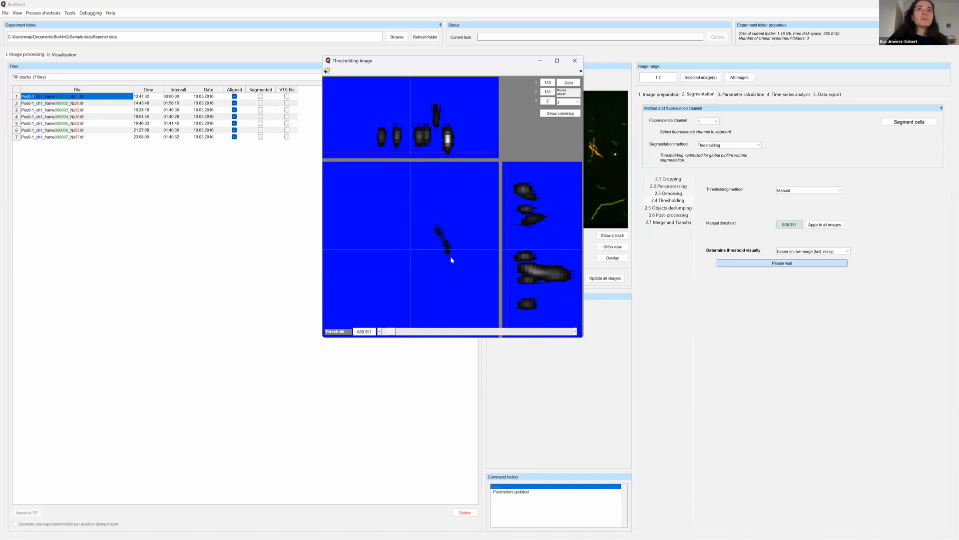
{"action": "scroll", "coordinate": [451, 257], "scroll_direction": "up", "scroll_amount": 6}
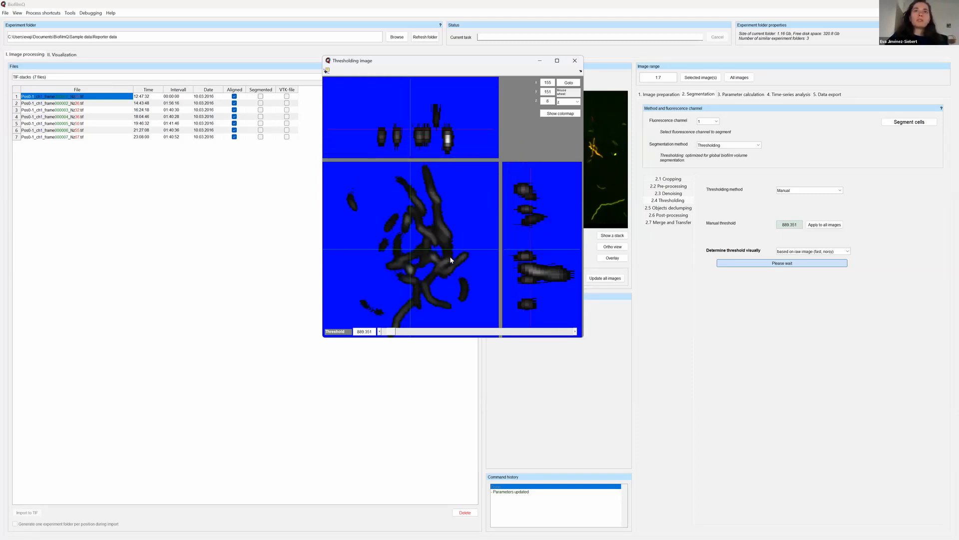
{"action": "scroll", "coordinate": [450, 258], "scroll_direction": "up", "scroll_amount": 6}
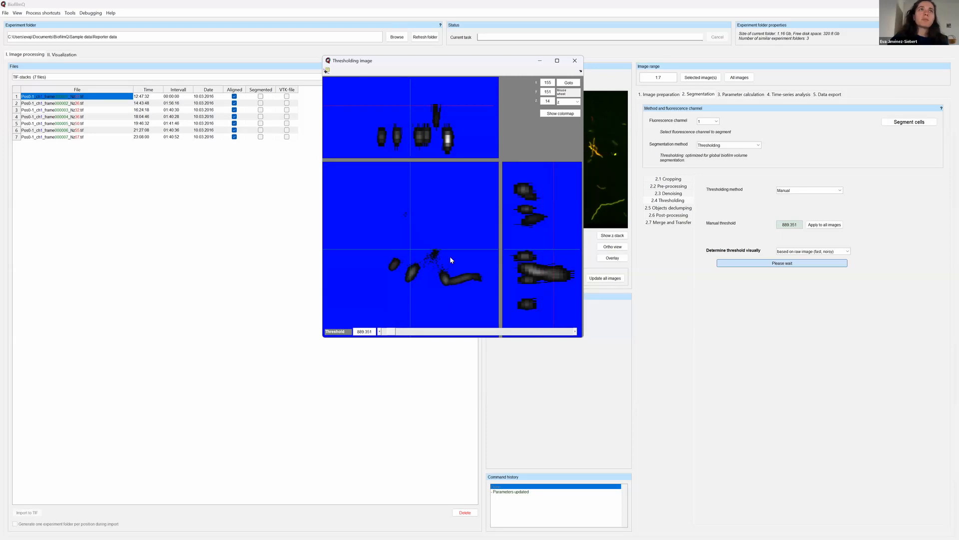
{"action": "scroll", "coordinate": [451, 258], "scroll_direction": "up", "scroll_amount": 5}
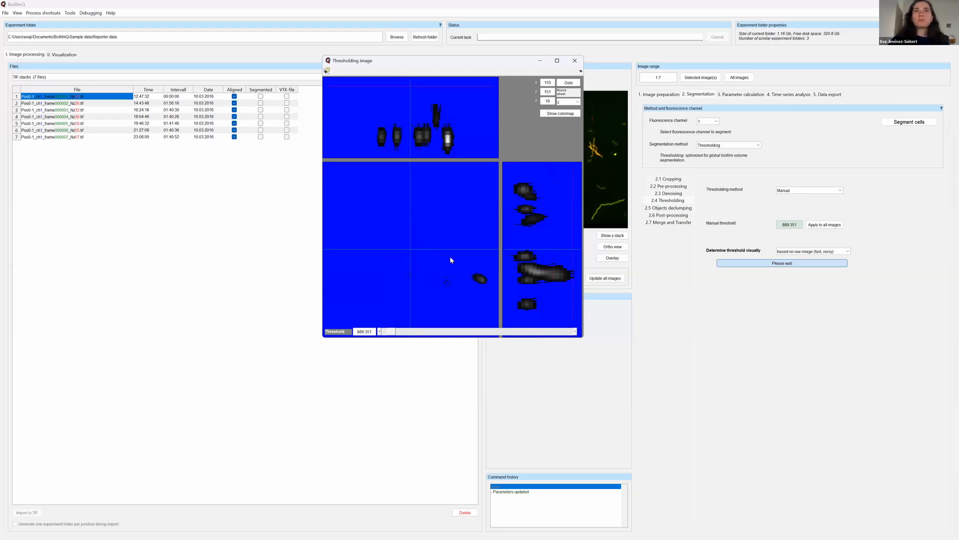
{"action": "scroll", "coordinate": [450, 255], "scroll_direction": "down", "scroll_amount": 12}
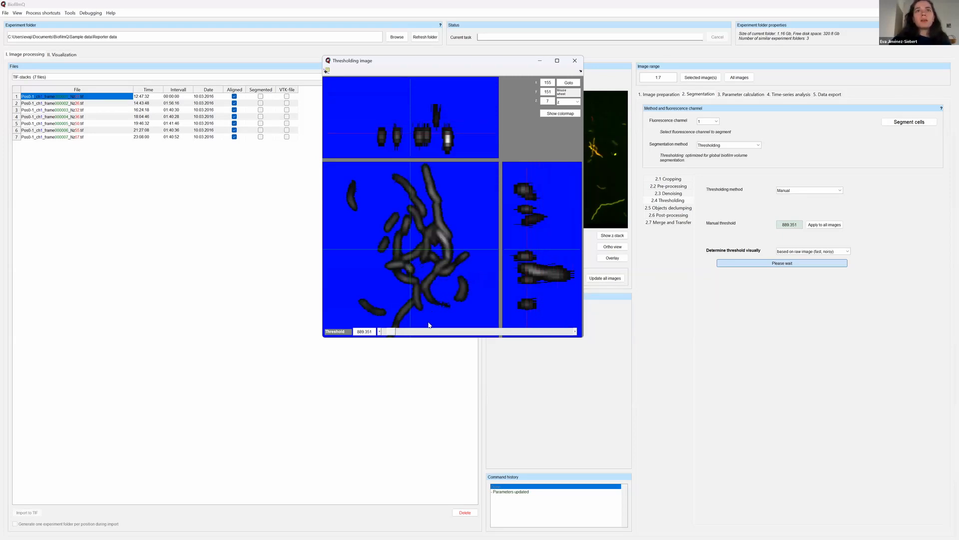
{"action": "left_click_drag", "start_coordinate": [398, 335], "coordinate": [396, 334]}
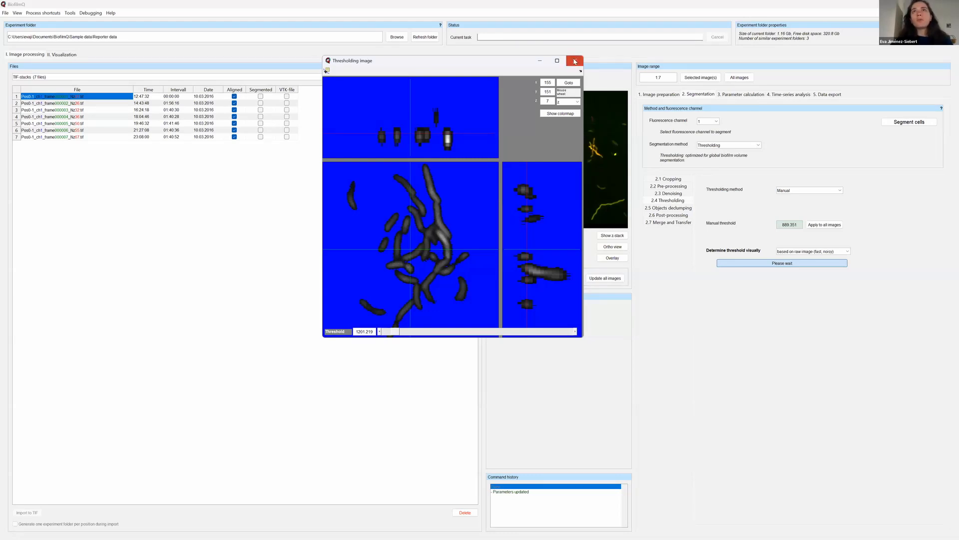
{"action": "left_click", "coordinate": [575, 60]}
Set visual threshold determination to after image processing (more accurate, but slow).
{"action": "left_click", "coordinate": [825, 256]}
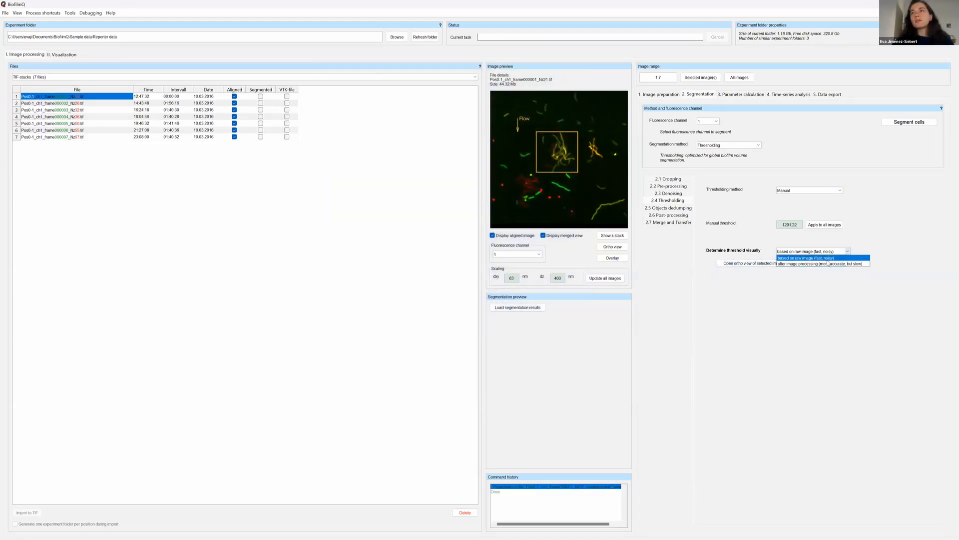
{"action": "left_click", "coordinate": [828, 263]}
{"action": "left_click", "coordinate": [831, 251]}
{"action": "left_click", "coordinate": [828, 263]}
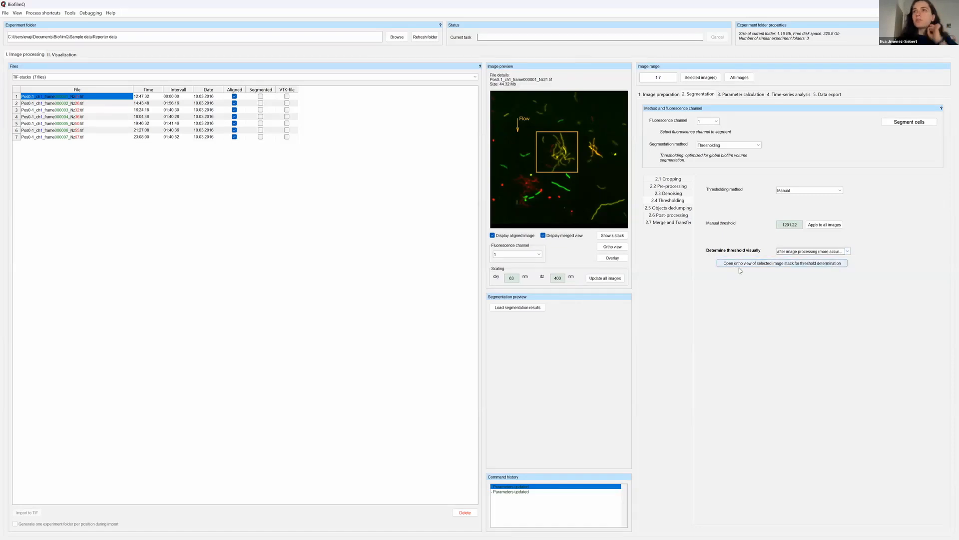
Set the xy kernel size of the denoising convolution to 13 pixels, keeping z at 3.
{"action": "left_click", "coordinate": [668, 193]}
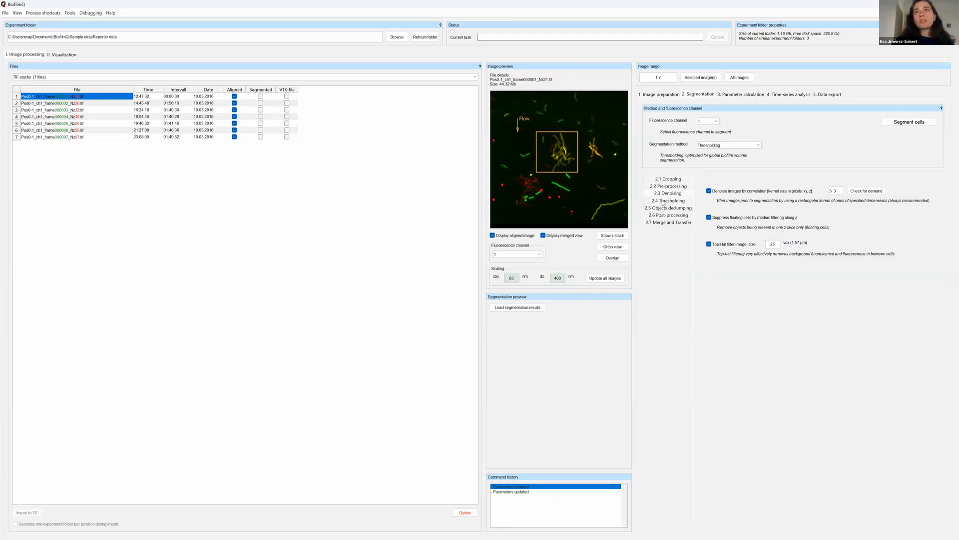
{"action": "double_click", "coordinate": [832, 190]}
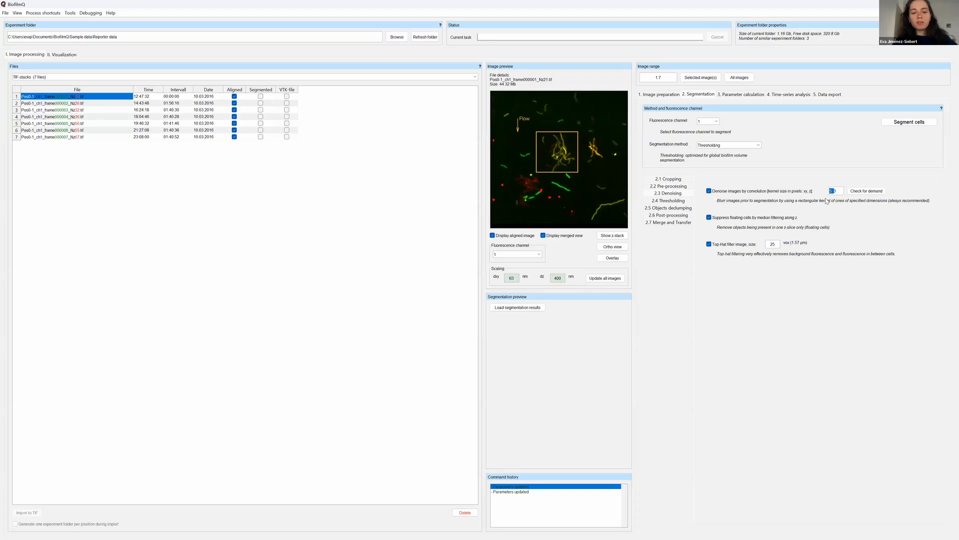
{"action": "type", "text": "13"}
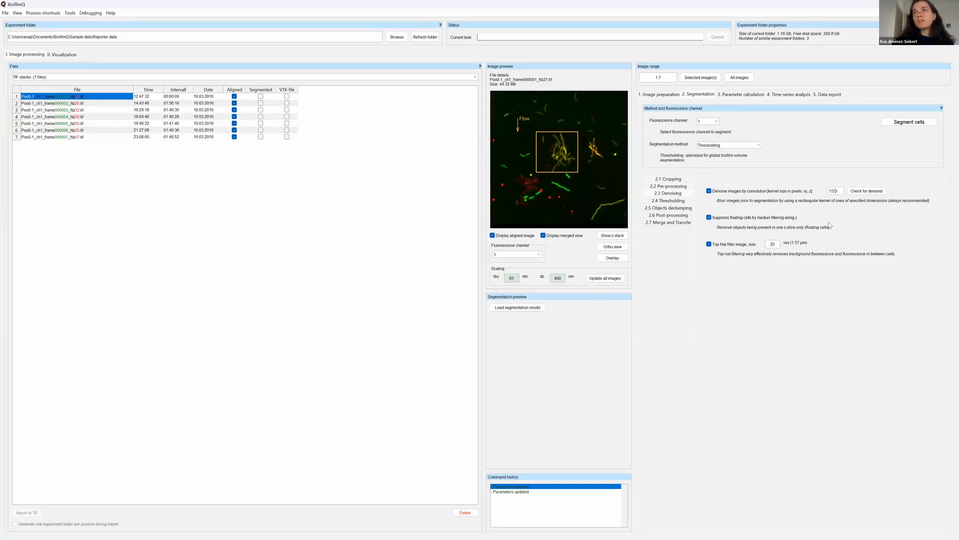
{"action": "left_click", "coordinate": [878, 221]}
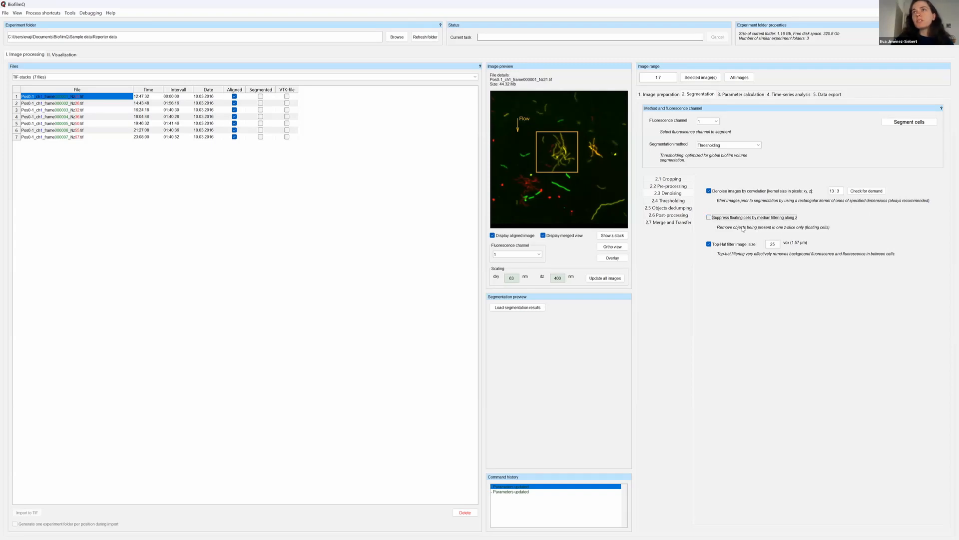
Open the ortho view of the more strongly blurred stack, check its slices and set its threshold to about 1041.18.
{"action": "left_click", "coordinate": [659, 200]}
{"action": "left_click", "coordinate": [765, 264]}
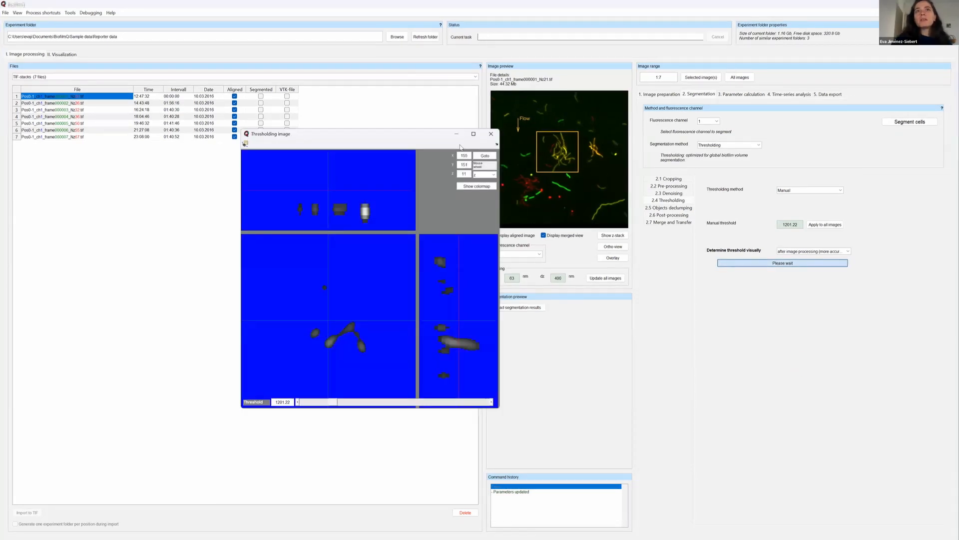
{"action": "left_click_drag", "start_coordinate": [434, 133], "coordinate": [317, 153]}
{"action": "scroll", "coordinate": [269, 331], "scroll_direction": "down", "scroll_amount": 6}
{"action": "scroll", "coordinate": [269, 330], "scroll_direction": "up", "scroll_amount": 1}
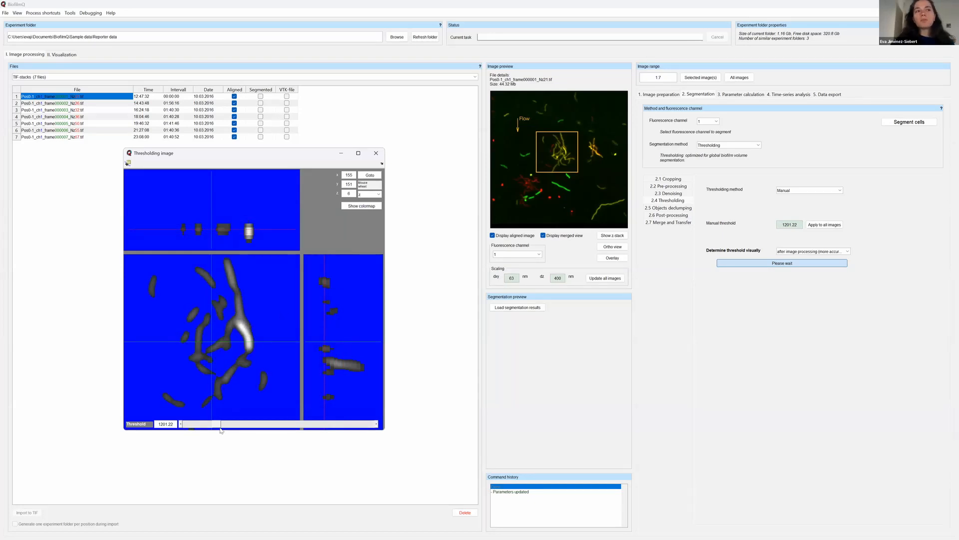
{"action": "left_click_drag", "start_coordinate": [214, 425], "coordinate": [212, 426]}
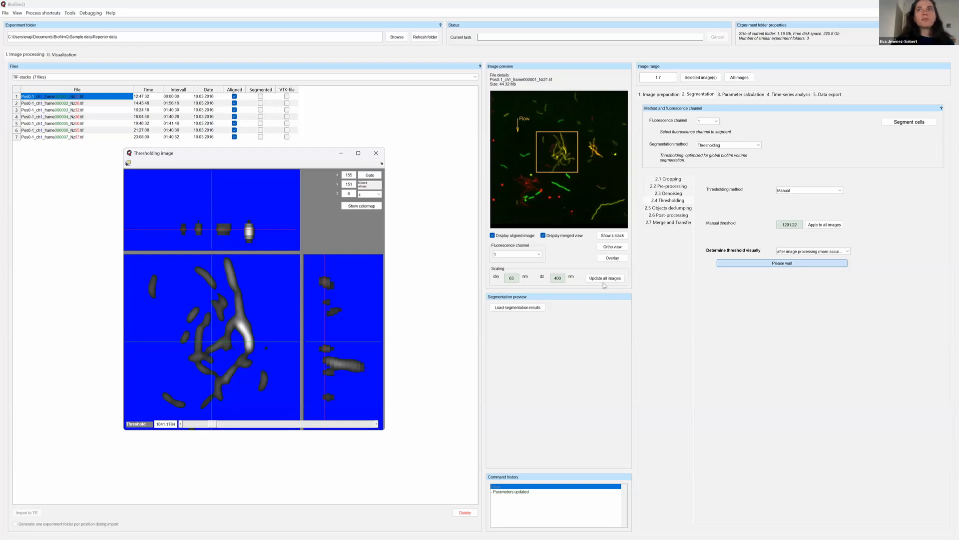
Set the xy denoising kernel size to 5 pixels and open a second thresholding ortho view of the stack.
{"action": "left_click", "coordinate": [709, 314]}
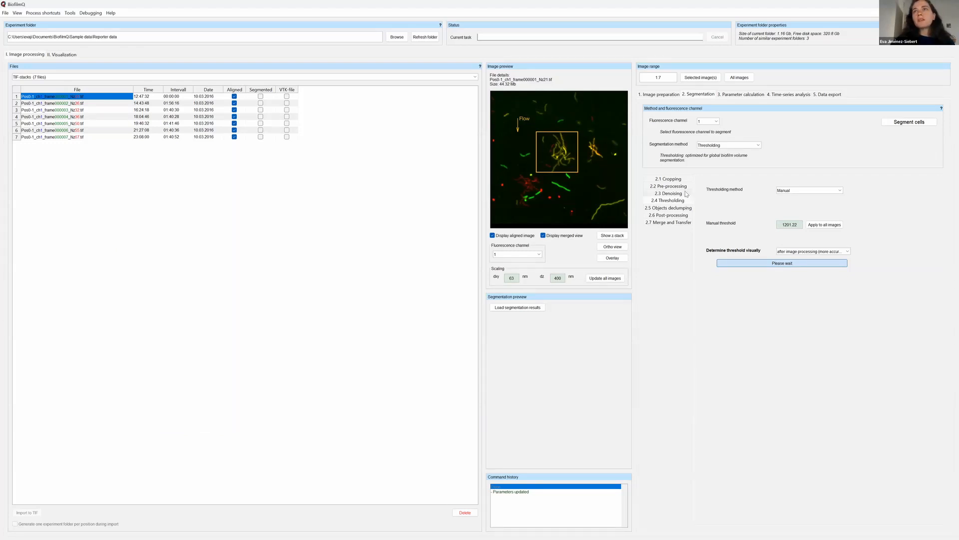
{"action": "left_click", "coordinate": [685, 194]}
{"action": "left_click_drag", "start_coordinate": [835, 190], "coordinate": [828, 192]}
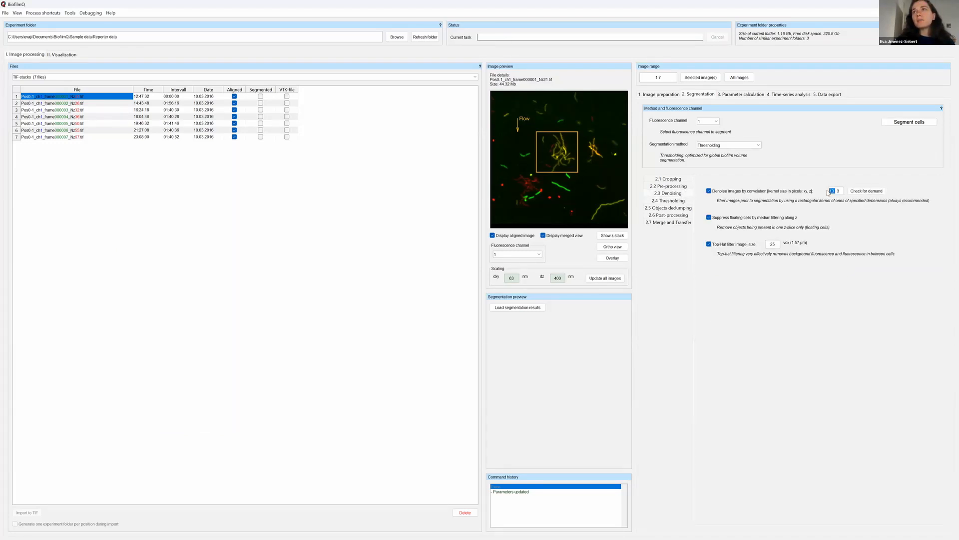
{"action": "type", "text": "5"}
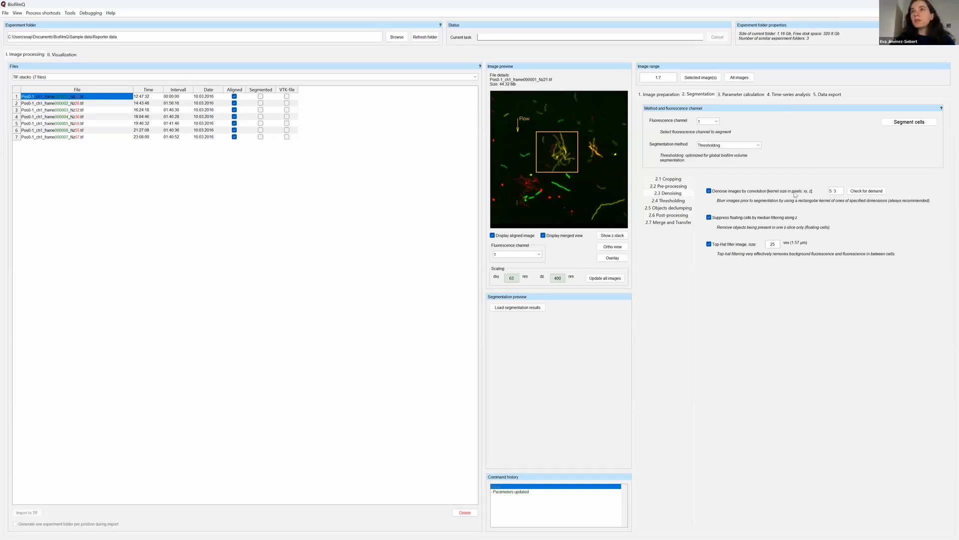
{"action": "left_click", "coordinate": [685, 201]}
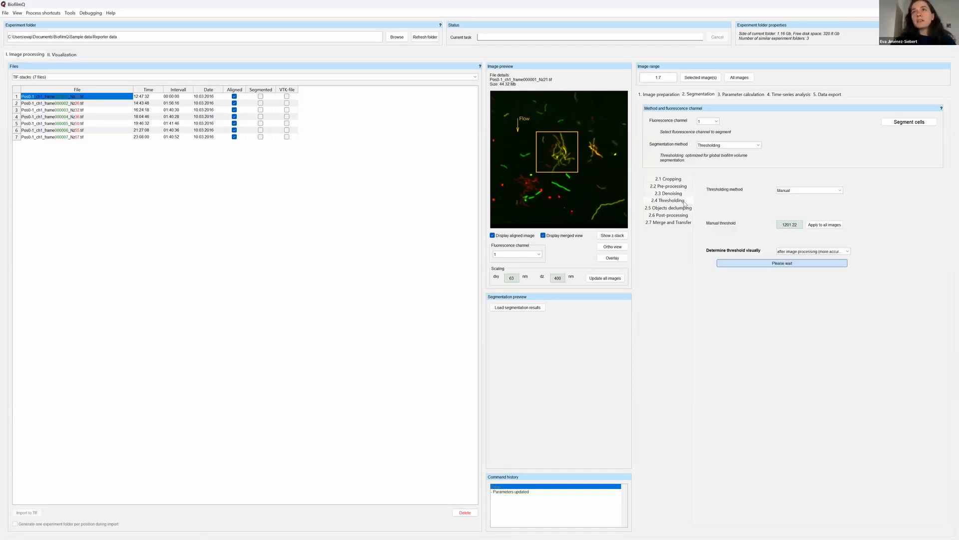
{"action": "left_click", "coordinate": [821, 263]}
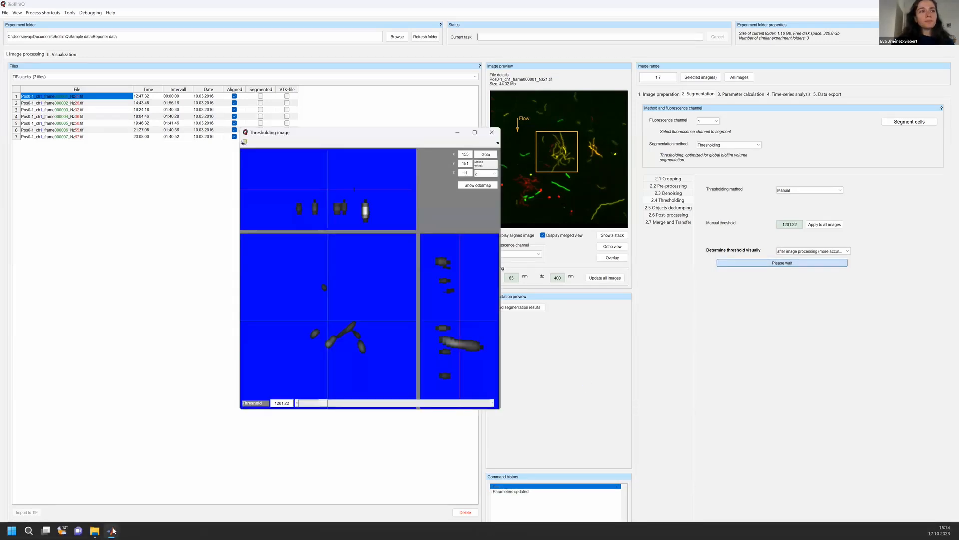
Bring back the first thresholding window and arrange both ortho views side by side.
{"action": "mouse_move", "coordinate": [113, 530]}
{"action": "left_click", "coordinate": [121, 501]}
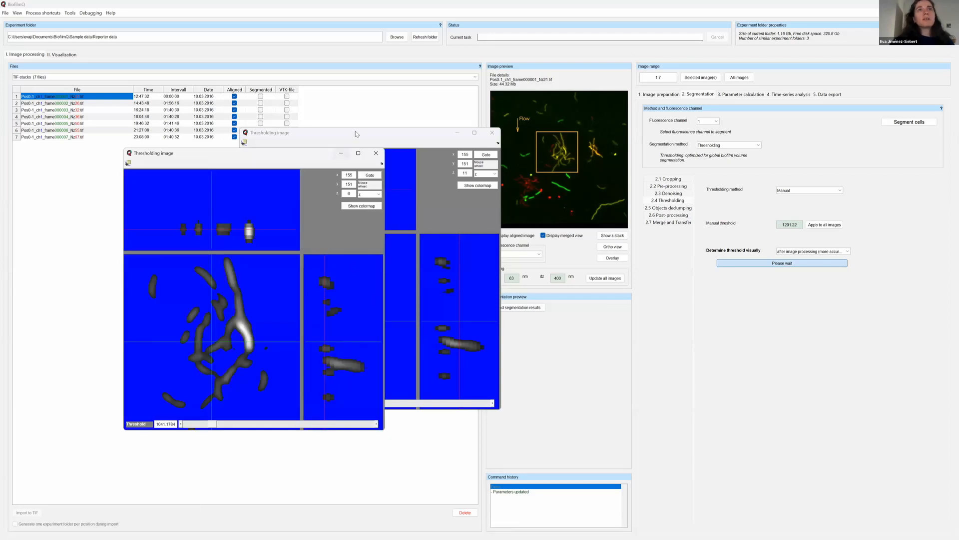
{"action": "left_click", "coordinate": [434, 143]}
{"action": "left_click_drag", "start_coordinate": [433, 143], "coordinate": [606, 163]}
{"action": "left_click", "coordinate": [308, 154]}
{"action": "left_click_drag", "start_coordinate": [308, 153], "coordinate": [320, 154]}
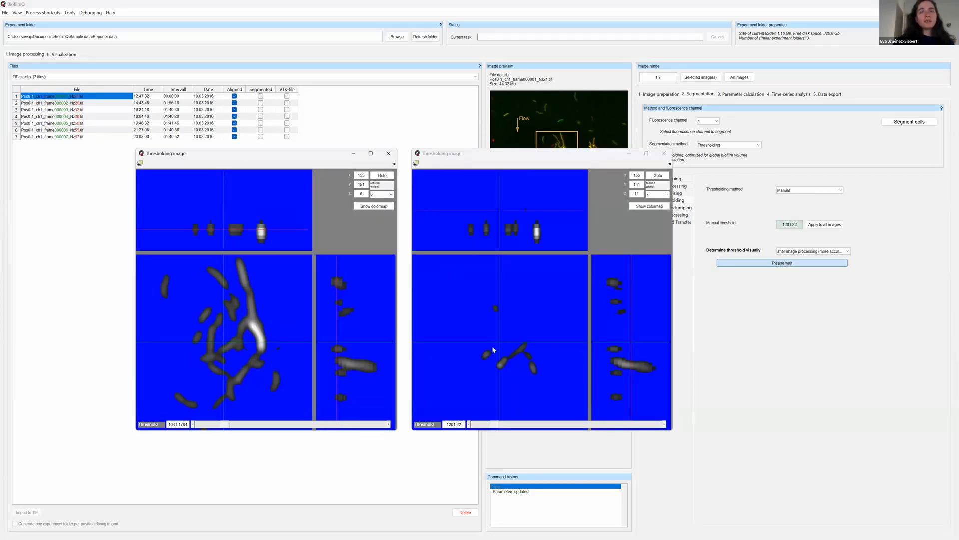
Compare the two denoising kernel sizes by stepping through the z-slices of both ortho views.
{"action": "scroll", "coordinate": [485, 358], "scroll_direction": "up", "scroll_amount": 8}
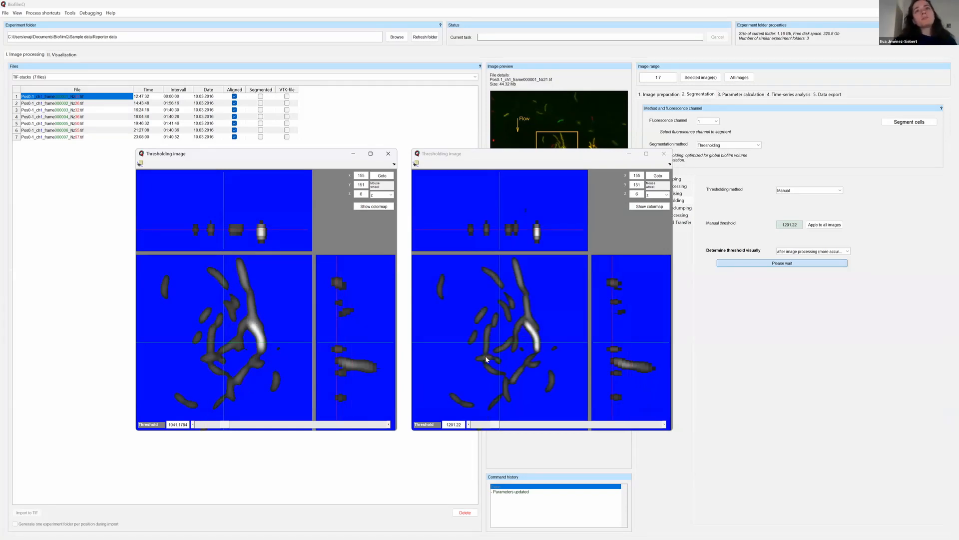
{"action": "scroll", "coordinate": [486, 359], "scroll_direction": "up", "scroll_amount": 1}
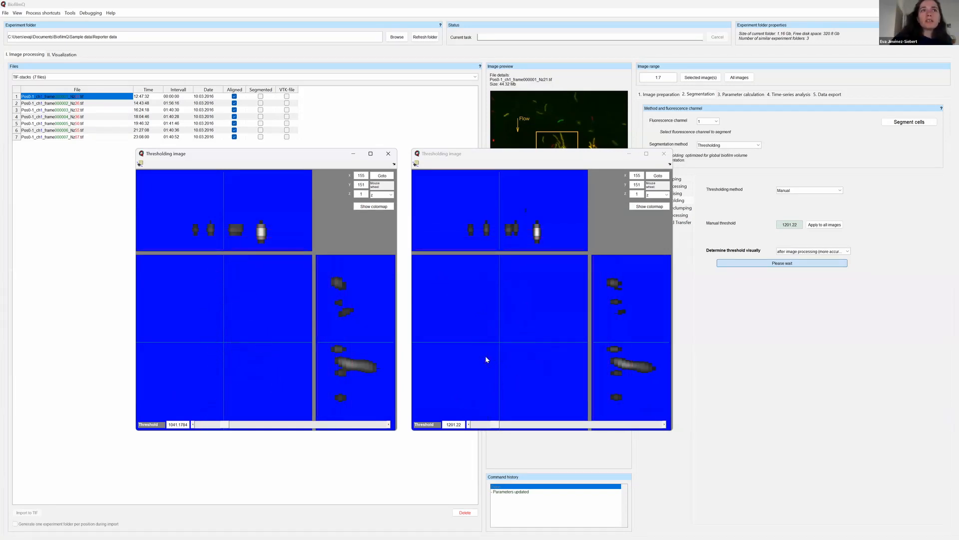
{"action": "scroll", "coordinate": [487, 357], "scroll_direction": "down", "scroll_amount": 8}
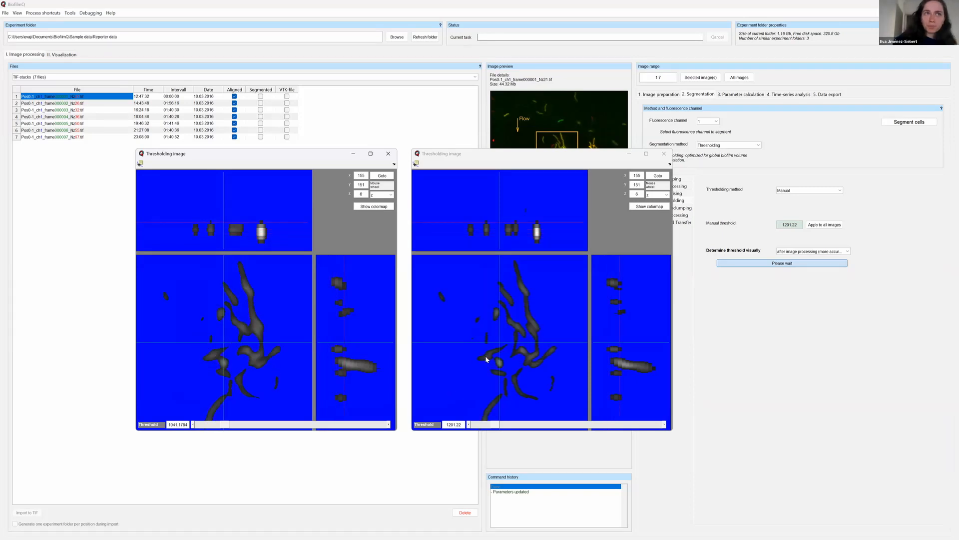
Compare both ortho views across the z-slices and lower the threshold of the more strongly blurred stack to about 612.46.
{"action": "scroll", "coordinate": [486, 357], "scroll_direction": "down", "scroll_amount": 1}
{"action": "scroll", "coordinate": [487, 360], "scroll_direction": "up", "scroll_amount": 1}
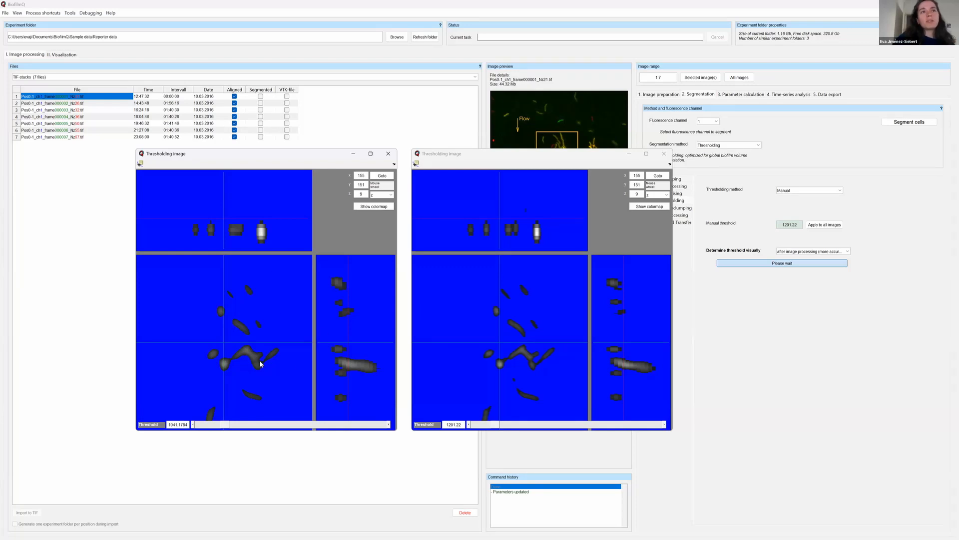
{"action": "scroll", "coordinate": [261, 363], "scroll_direction": "up", "scroll_amount": 1}
{"action": "scroll", "coordinate": [260, 363], "scroll_direction": "up", "scroll_amount": 2}
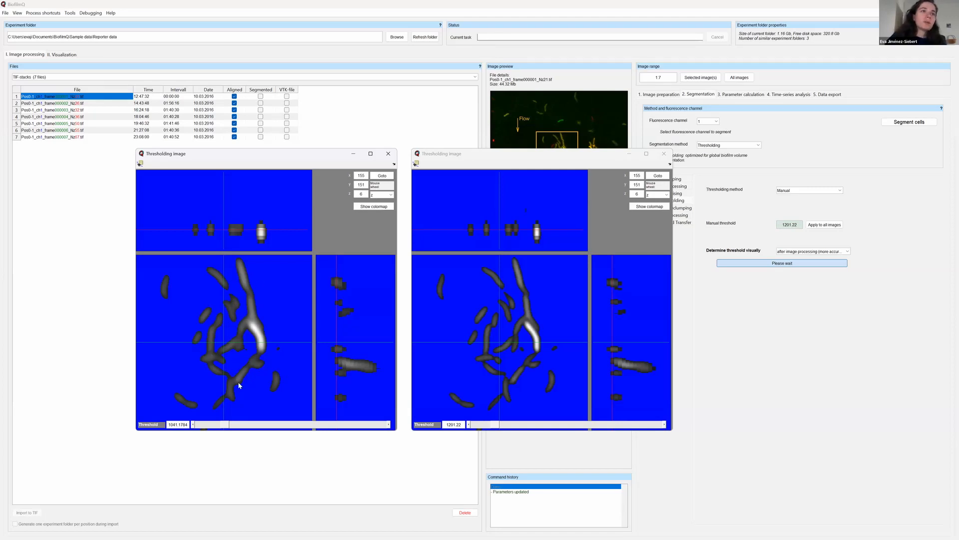
{"action": "left_click_drag", "start_coordinate": [231, 425], "coordinate": [215, 427]}
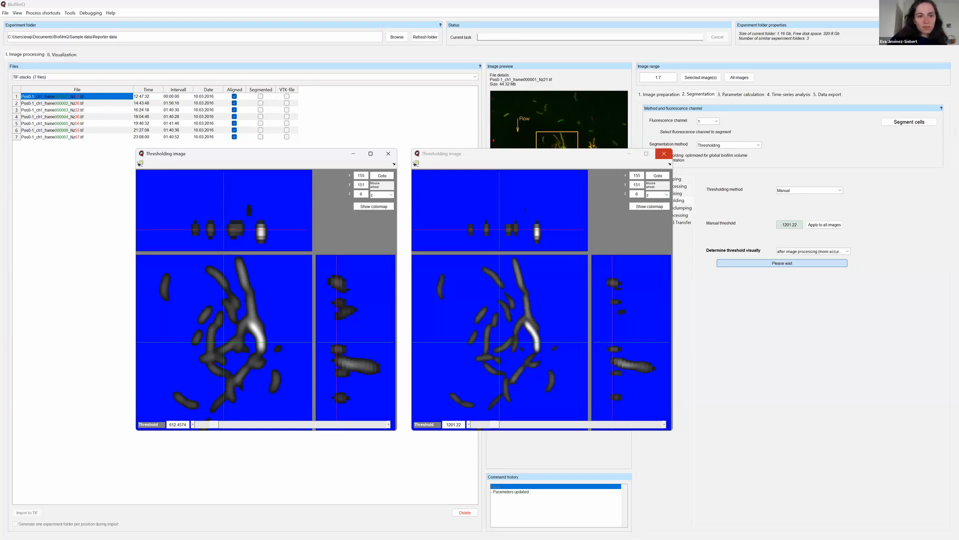
Move the two thresholding windows off the image preview and select fluorescence channel 1 for the preview.
{"action": "left_click", "coordinate": [664, 154]}
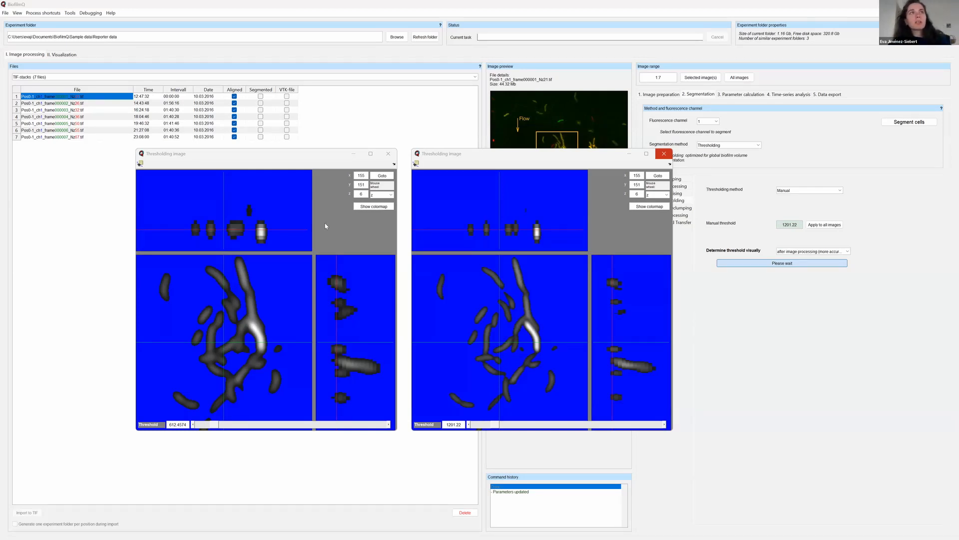
{"action": "left_click_drag", "start_coordinate": [288, 156], "coordinate": [297, 150]}
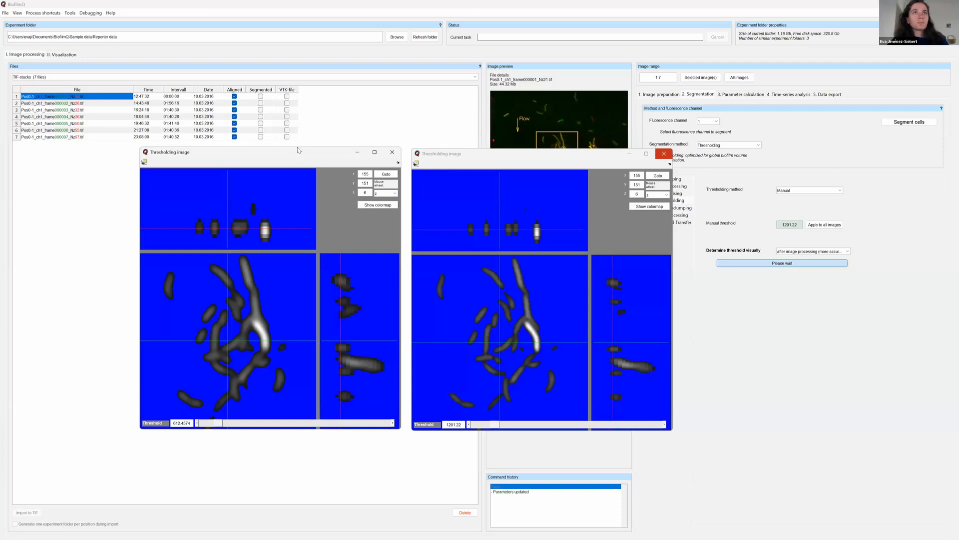
{"action": "left_click", "coordinate": [487, 152]}
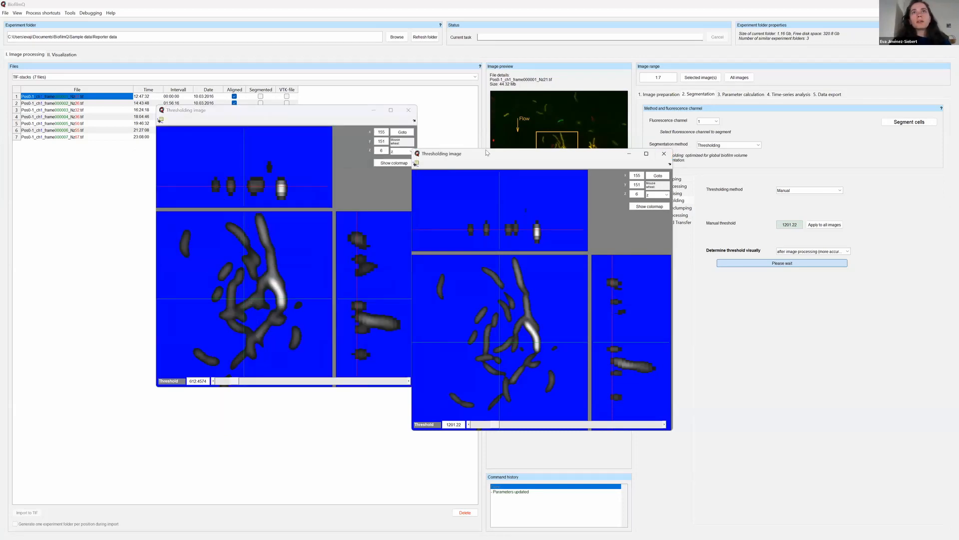
{"action": "left_click_drag", "start_coordinate": [487, 152], "coordinate": [217, 218]}
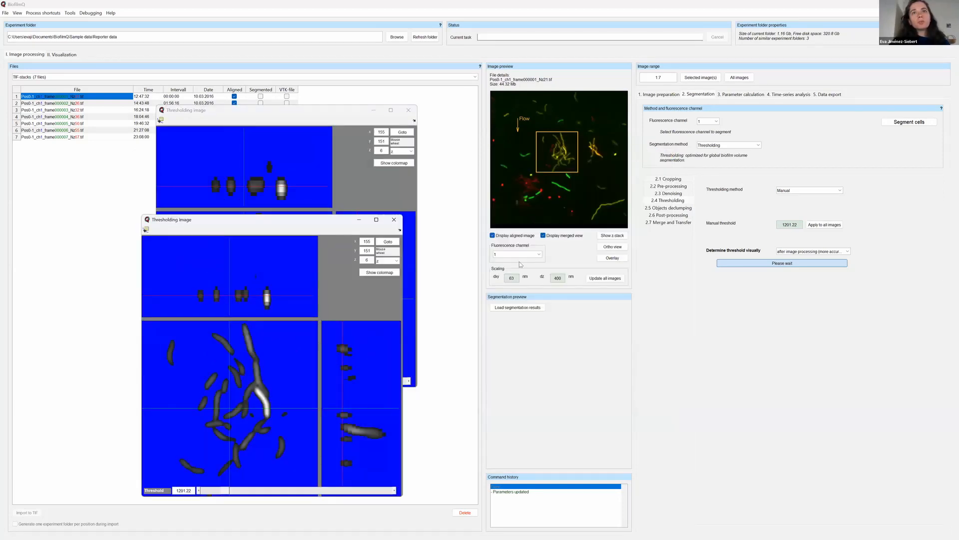
{"action": "left_click", "coordinate": [540, 255]}
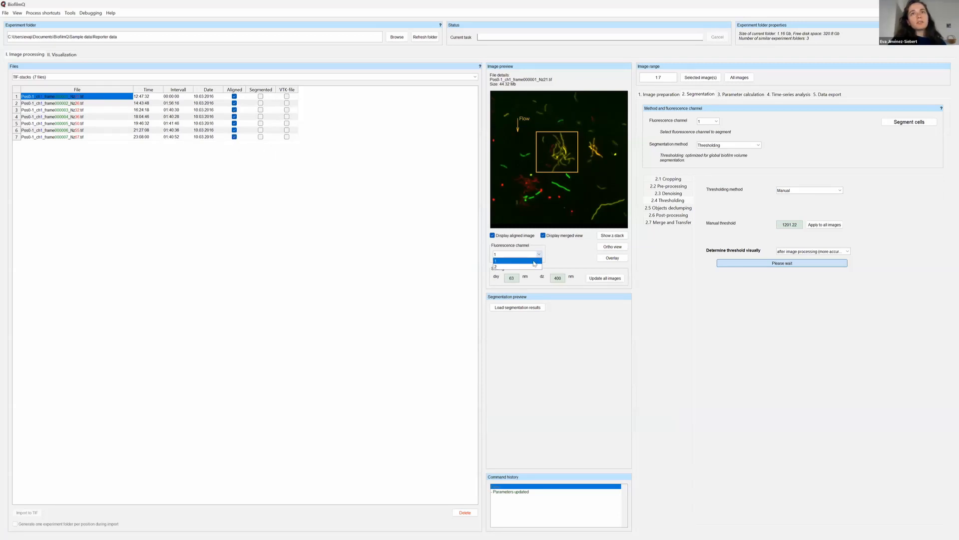
{"action": "left_click", "coordinate": [527, 261]}
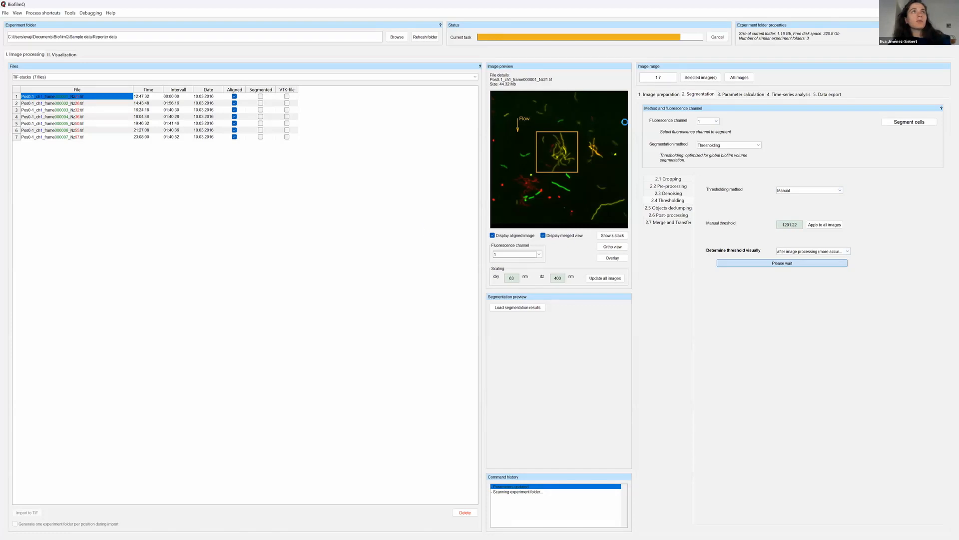
Bring both thresholding windows back to the front, place them side by side and close them.
{"action": "mouse_move", "coordinate": [288, 531]}
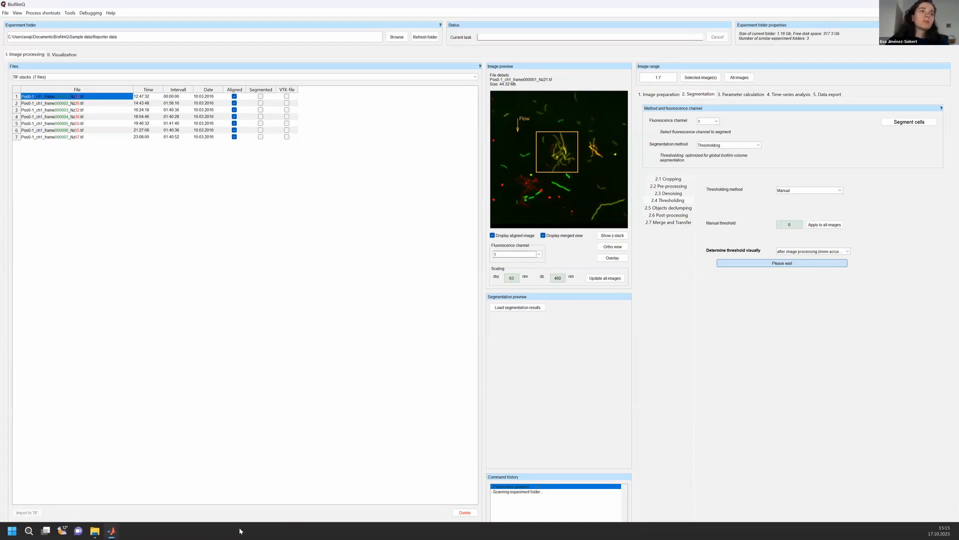
{"action": "mouse_move", "coordinate": [112, 531]}
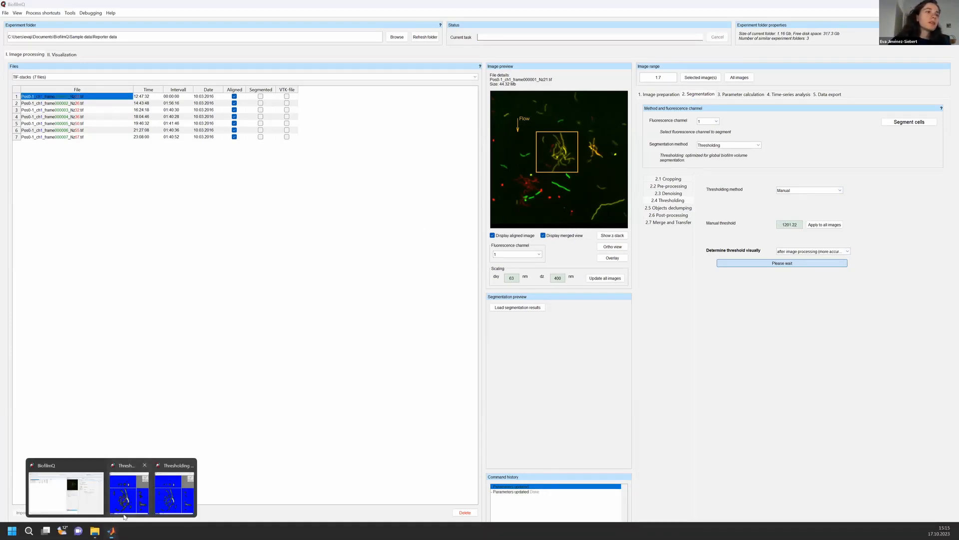
{"action": "left_click", "coordinate": [160, 504]}
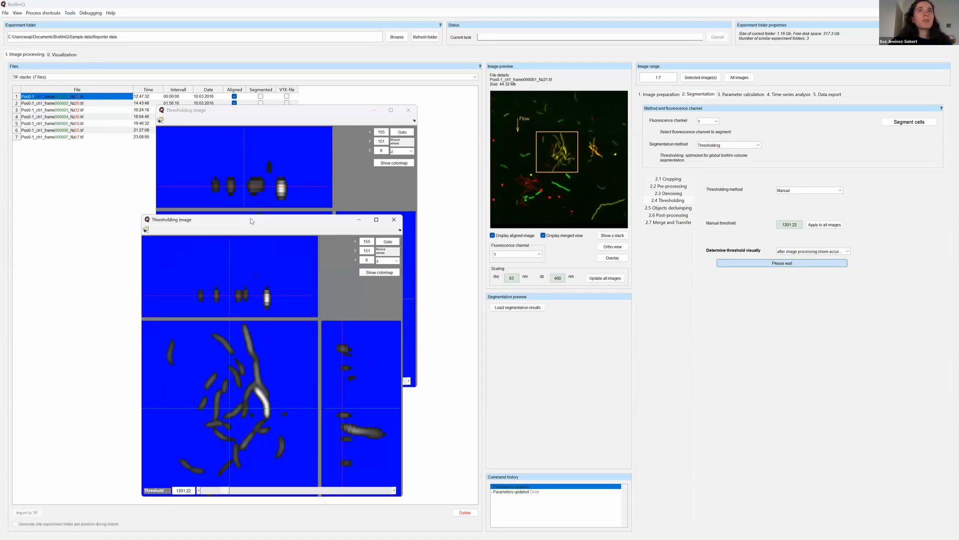
{"action": "left_click_drag", "start_coordinate": [251, 220], "coordinate": [533, 110]}
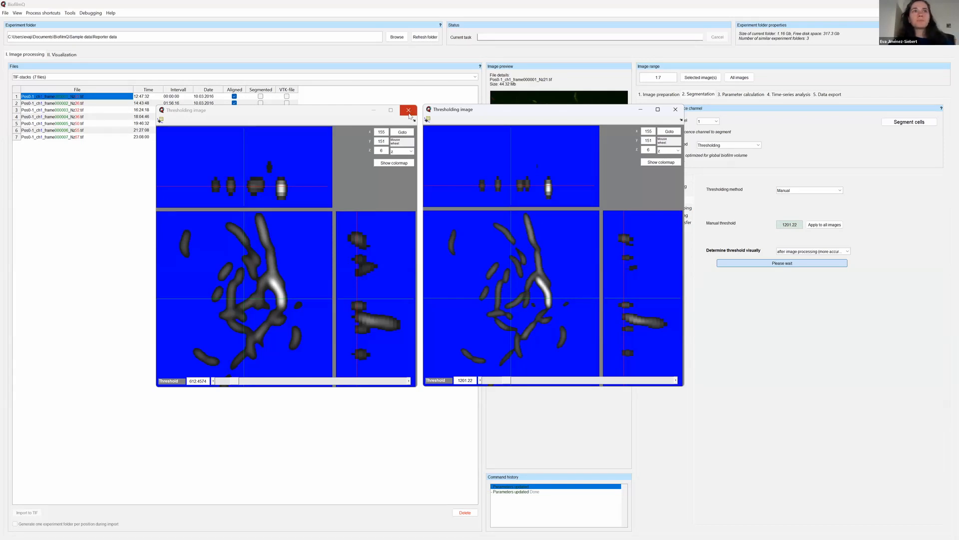
{"action": "left_click", "coordinate": [411, 111]}
{"action": "left_click", "coordinate": [676, 111]}
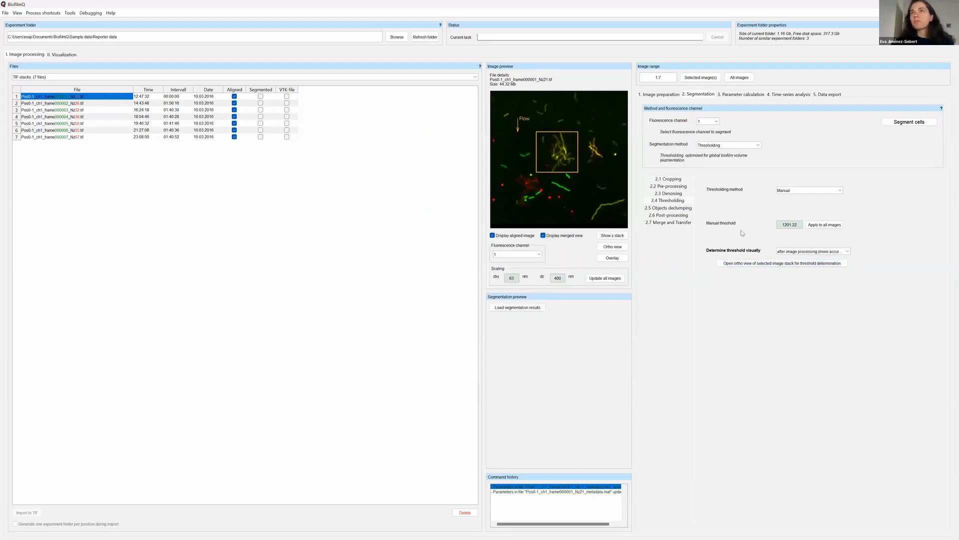
Set the thresholding method to Otsu with 2 classes for the segmentation.
{"action": "left_click", "coordinate": [674, 208]}
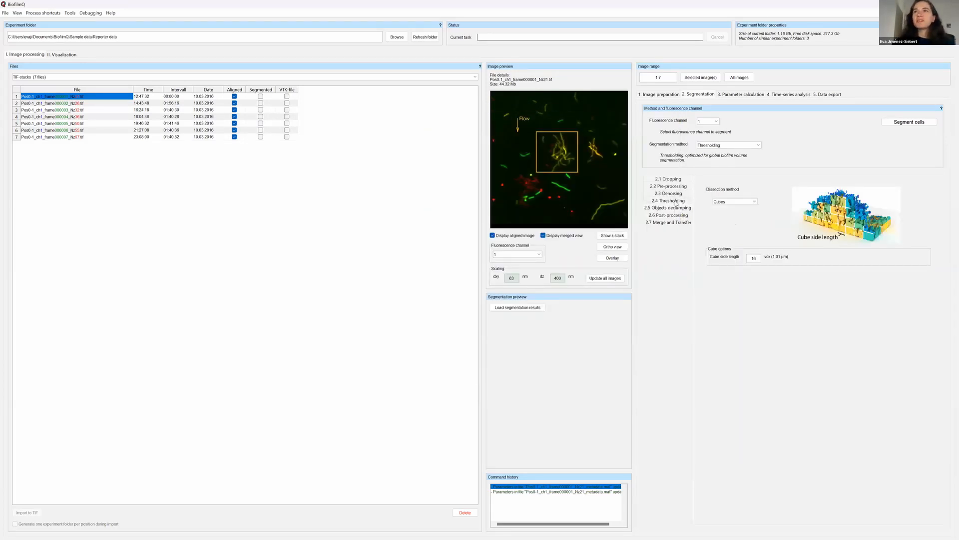
{"action": "left_click", "coordinate": [675, 200]}
{"action": "left_click", "coordinate": [675, 194]}
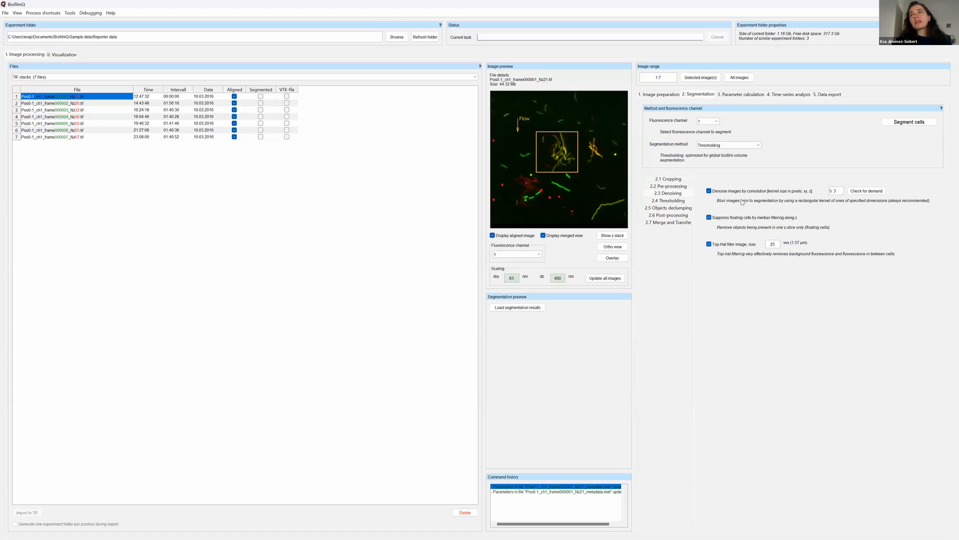
{"action": "left_click", "coordinate": [676, 201]}
{"action": "left_click", "coordinate": [841, 192]}
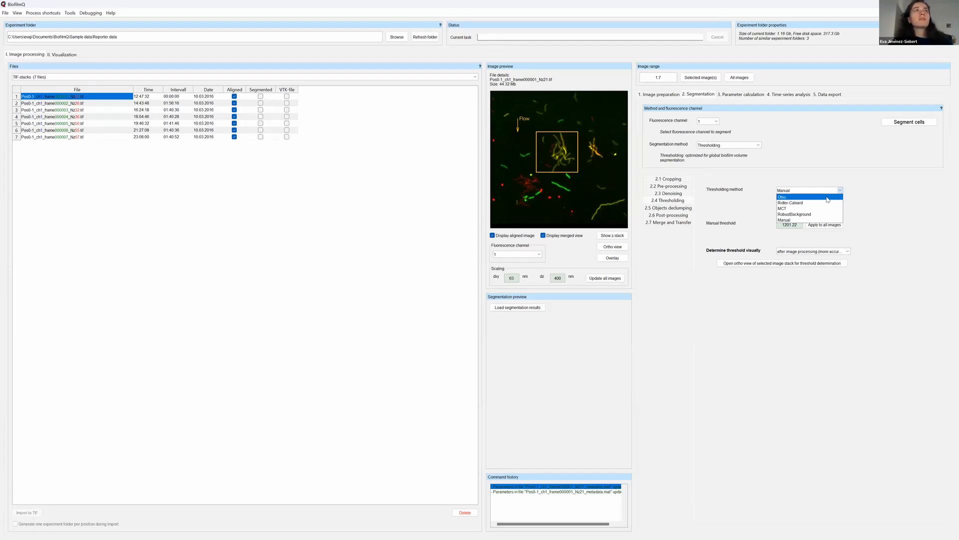
{"action": "left_click", "coordinate": [828, 198]}
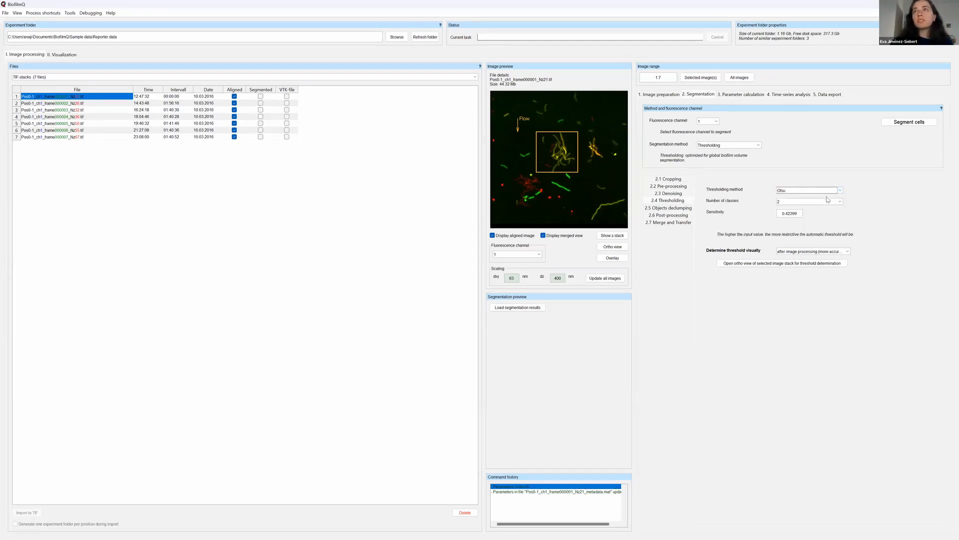
{"action": "left_click", "coordinate": [842, 190]}
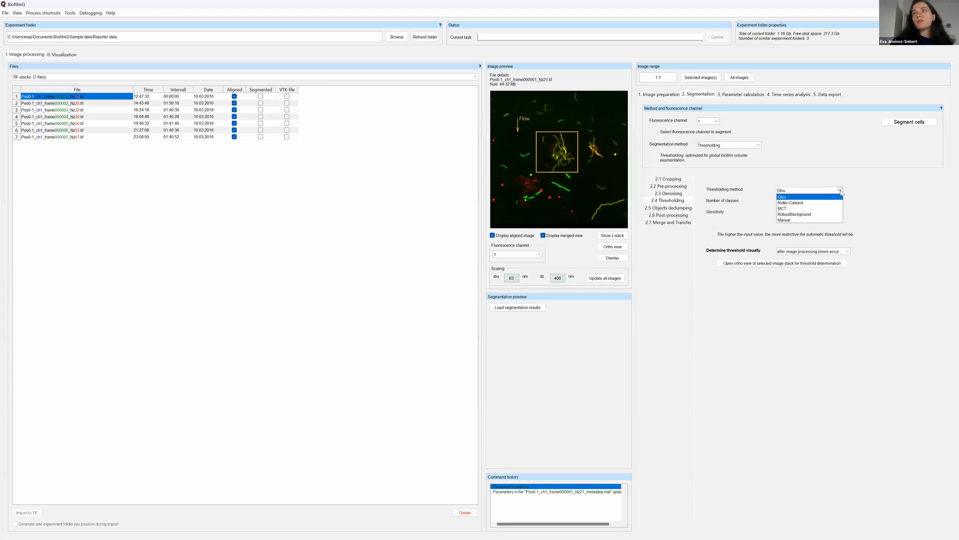
{"action": "left_click", "coordinate": [821, 198]}
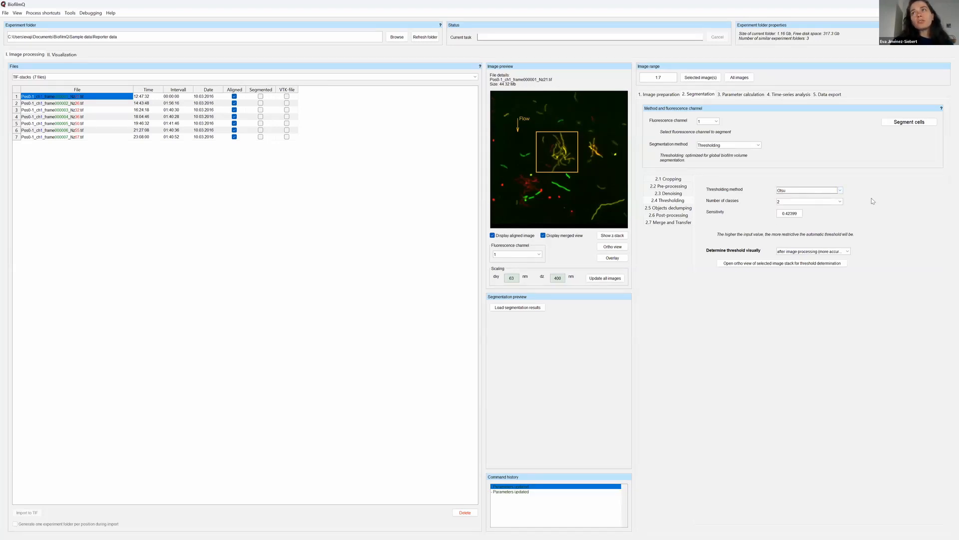
{"action": "left_click", "coordinate": [841, 202]}
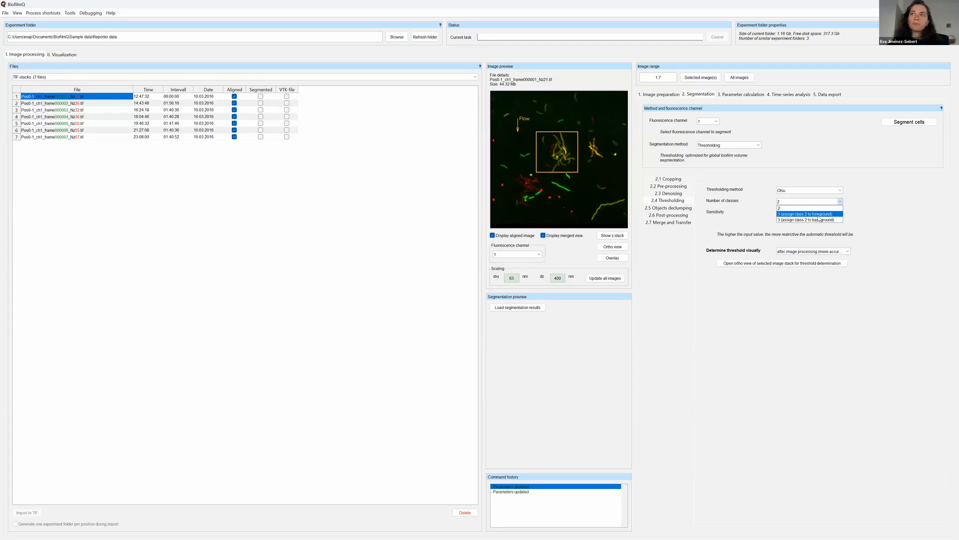
{"action": "left_click", "coordinate": [823, 208]}
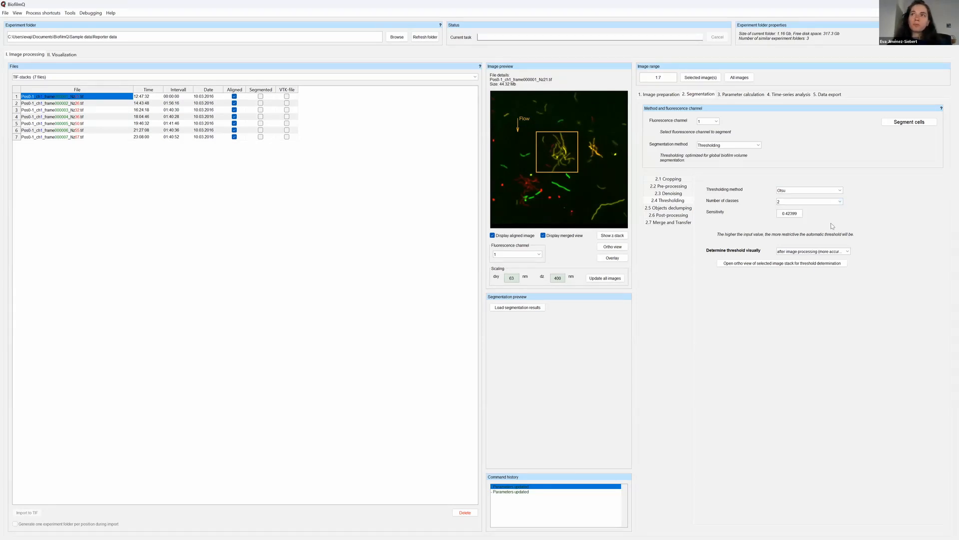
Open the ortho view of the selected stack for Otsu threshold determination and step through its z-slices.
{"action": "left_click_drag", "start_coordinate": [797, 214], "coordinate": [778, 215]}
{"action": "left_click", "coordinate": [782, 216]}
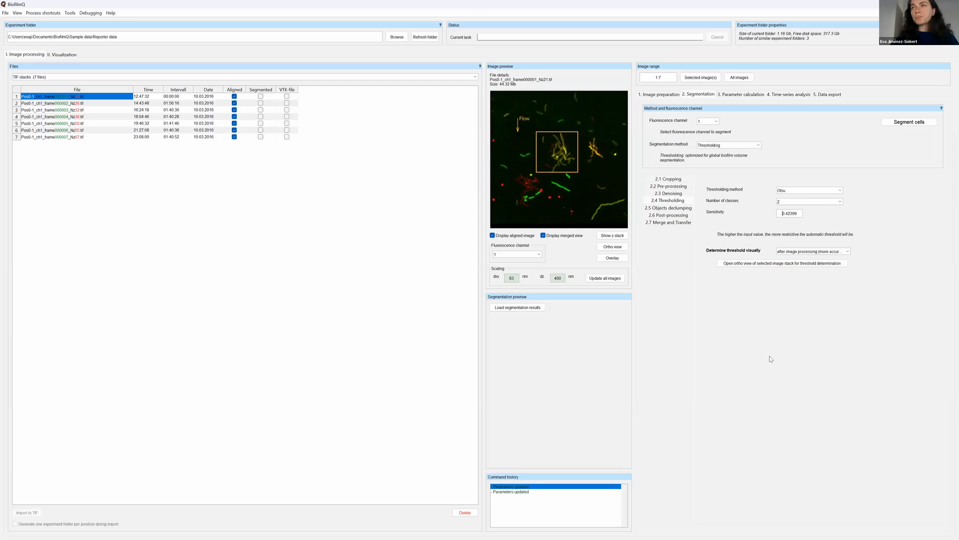
{"action": "left_click_drag", "start_coordinate": [782, 216], "coordinate": [799, 213]}
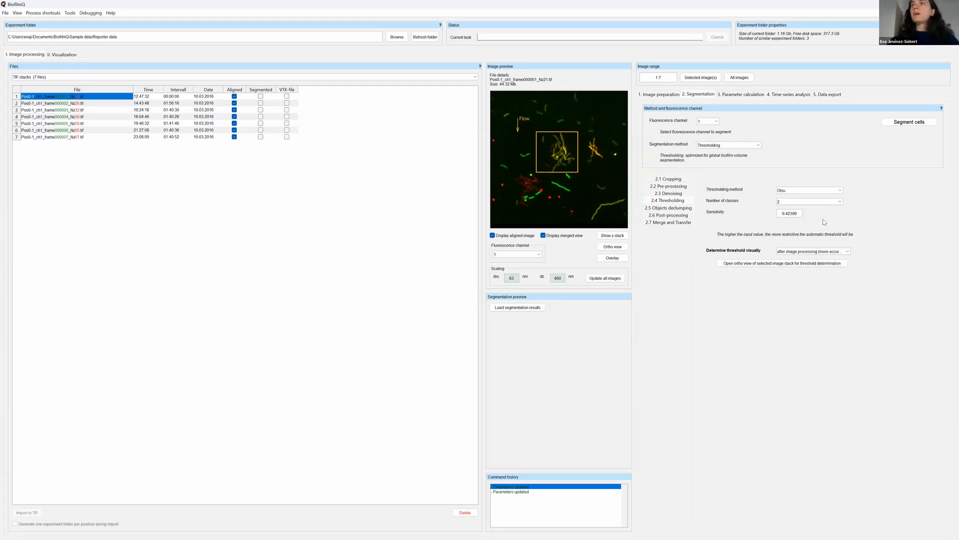
{"action": "left_click", "coordinate": [803, 264]}
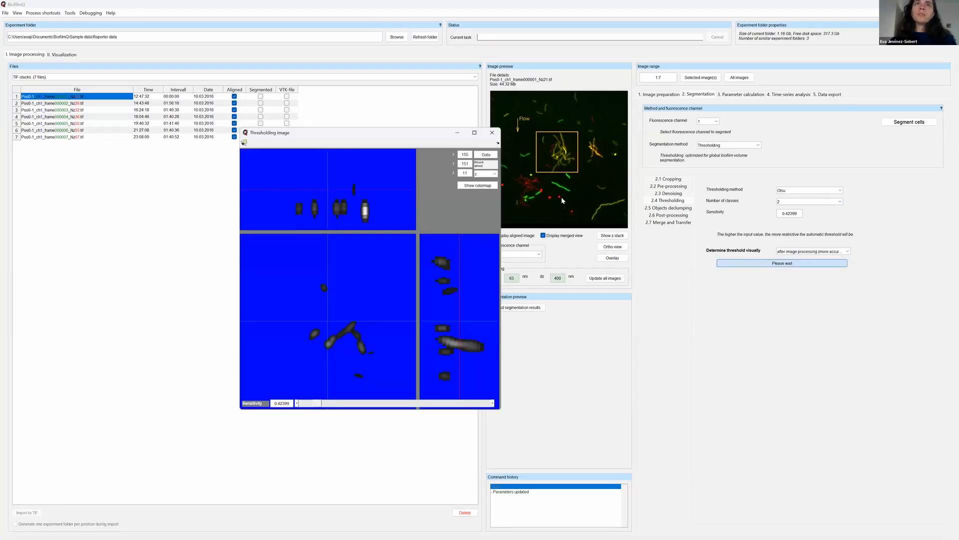
{"action": "left_click_drag", "start_coordinate": [379, 131], "coordinate": [473, 83]}
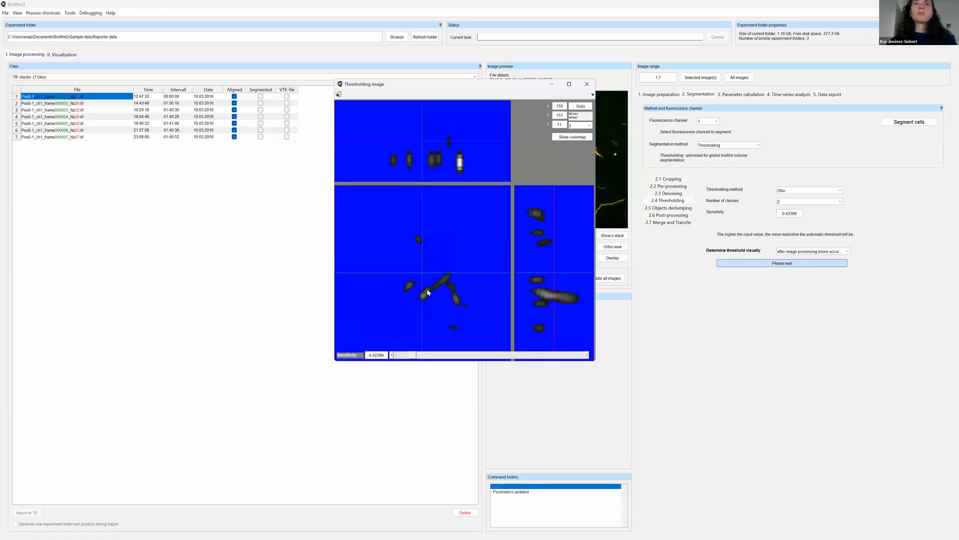
{"action": "scroll", "coordinate": [431, 270], "scroll_direction": "down", "scroll_amount": 3}
{"action": "scroll", "coordinate": [432, 273], "scroll_direction": "down", "scroll_amount": 2}
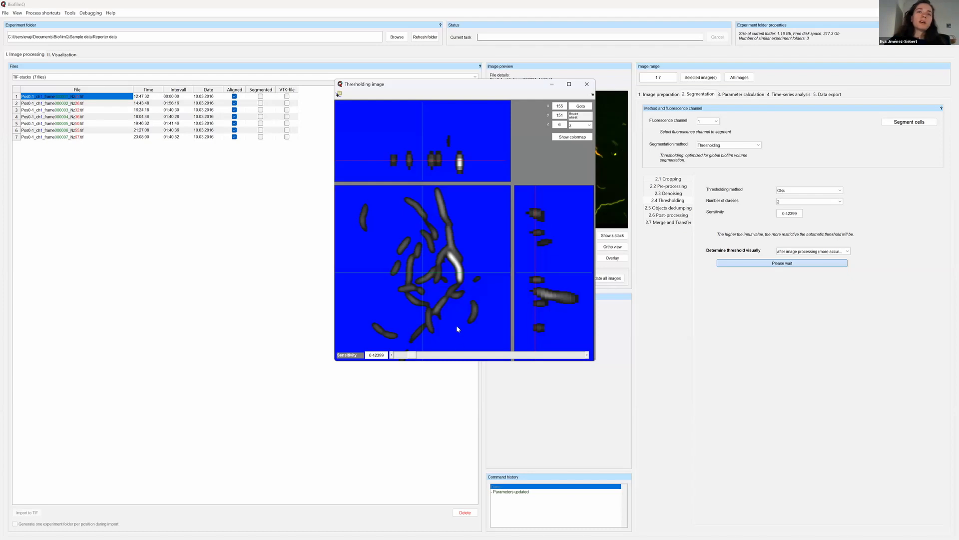
Try a sensitivity of about 1.03, set it to about 0.58 and close the ortho view.
{"action": "left_click_drag", "start_coordinate": [411, 356], "coordinate": [432, 359]}
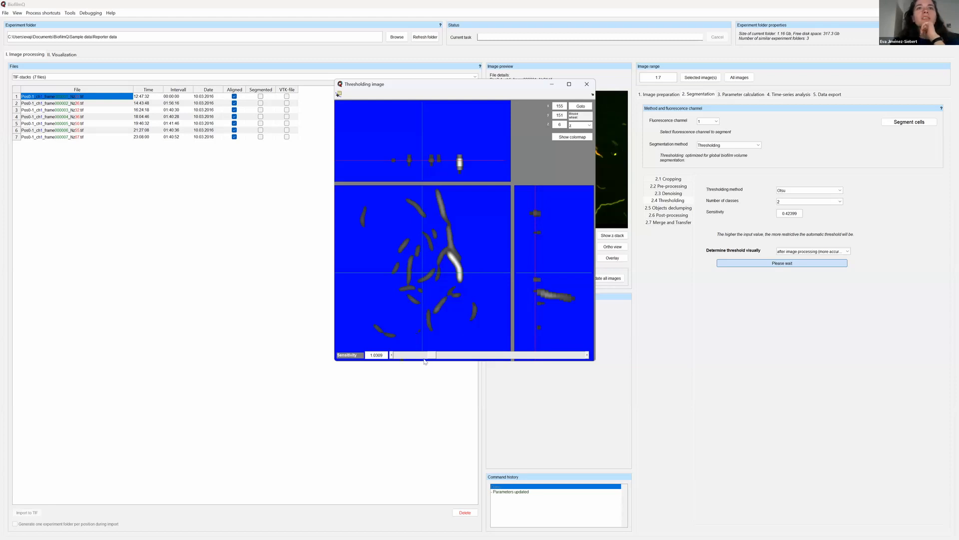
{"action": "left_click_drag", "start_coordinate": [431, 358], "coordinate": [417, 357]}
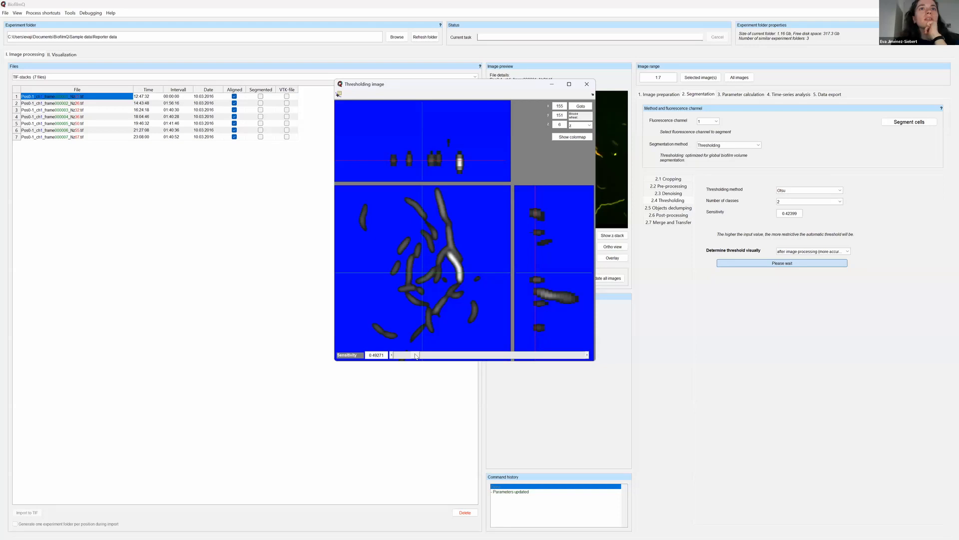
{"action": "left_click_drag", "start_coordinate": [415, 356], "coordinate": [418, 356]}
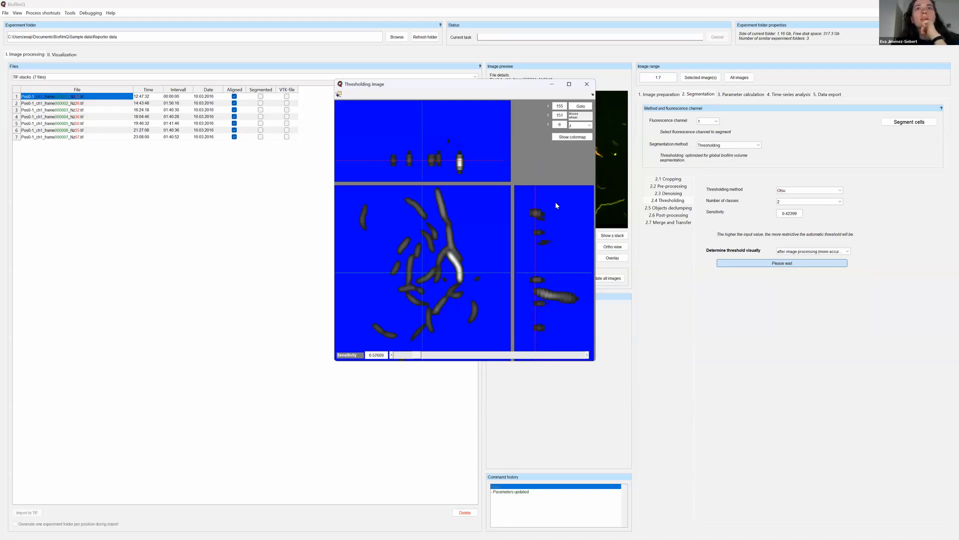
{"action": "left_click", "coordinate": [587, 84]}
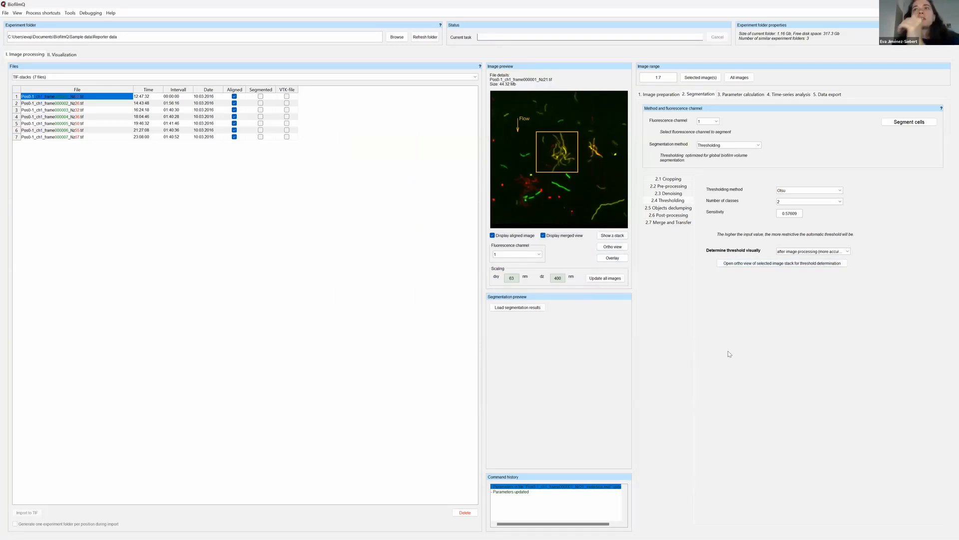
Set the dissection method for objects declumping to None.
{"action": "left_click", "coordinate": [665, 208]}
{"action": "left_click", "coordinate": [667, 201]}
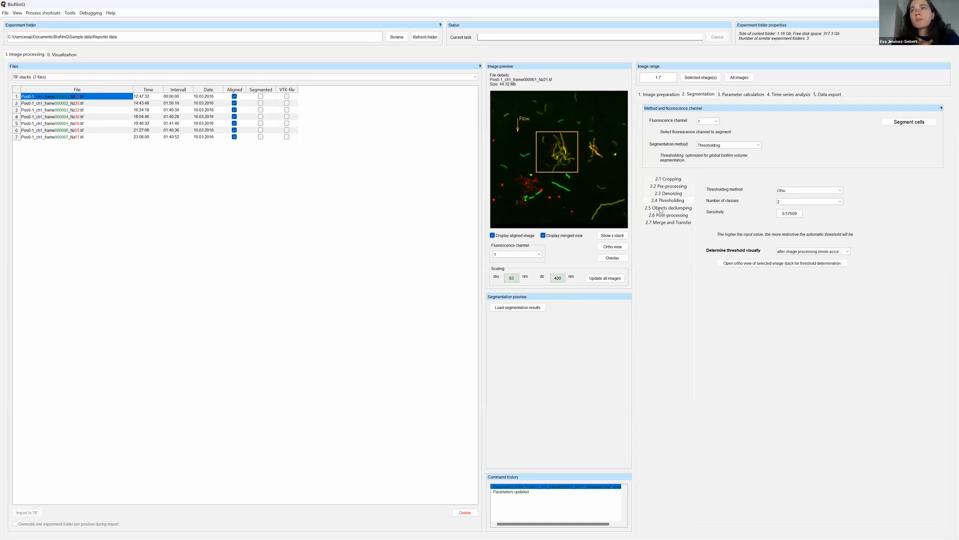
{"action": "left_click", "coordinate": [660, 210]}
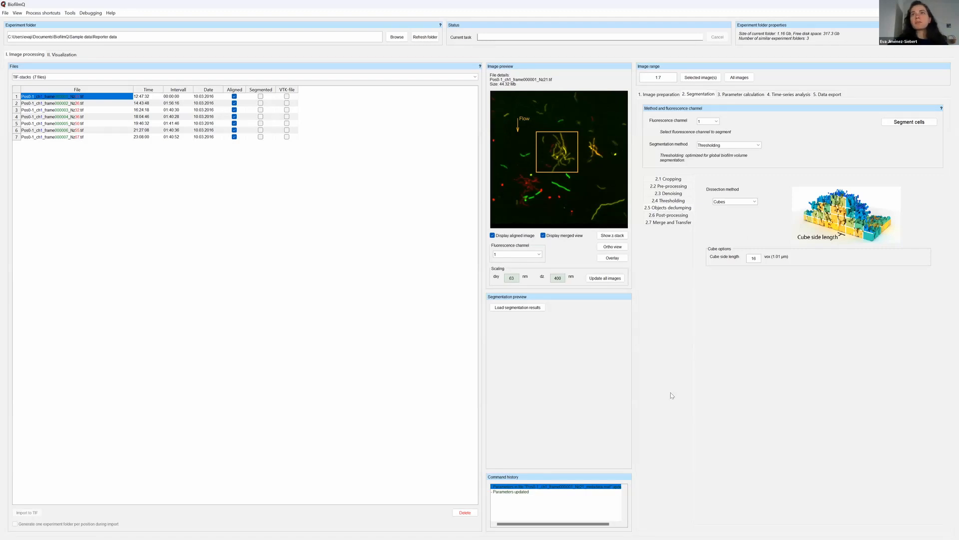
{"action": "left_click", "coordinate": [753, 203]}
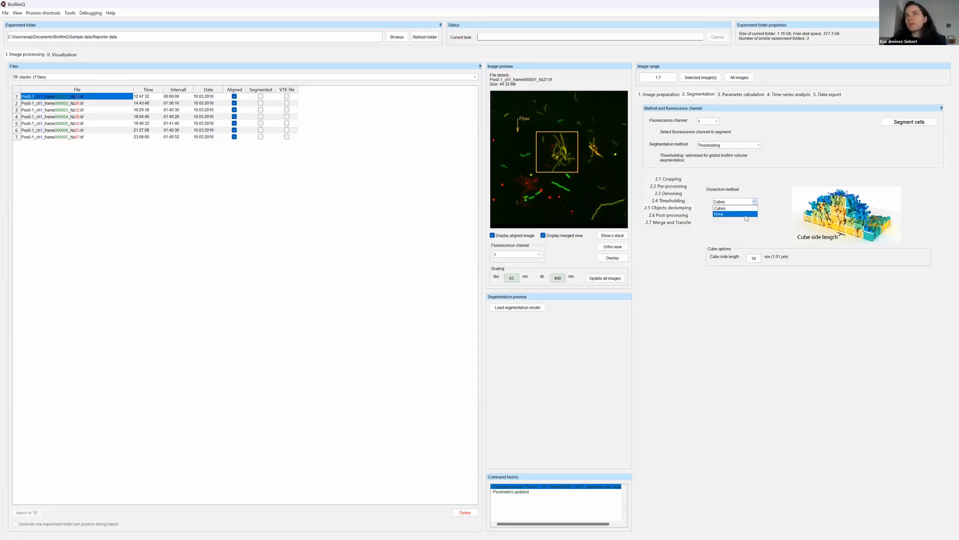
{"action": "left_click", "coordinate": [722, 214]}
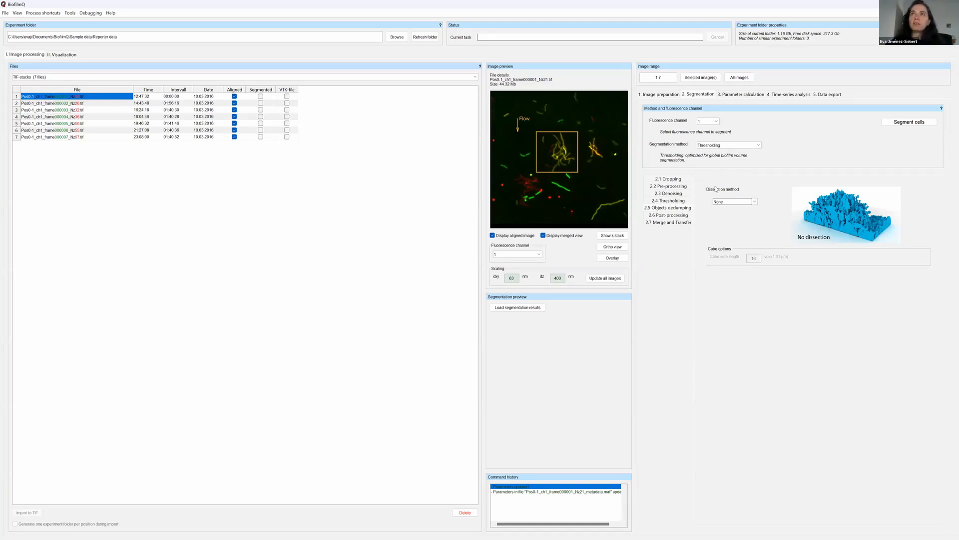
Set the dissection method for objects declumping to Cubes and check the cube side length against the image scaling.
{"action": "left_click", "coordinate": [755, 202]}
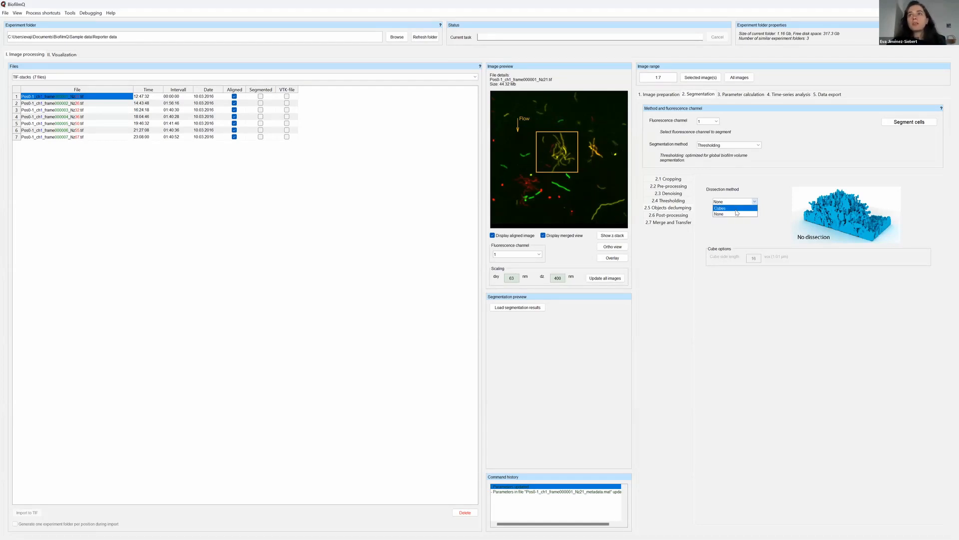
{"action": "left_click", "coordinate": [735, 209]}
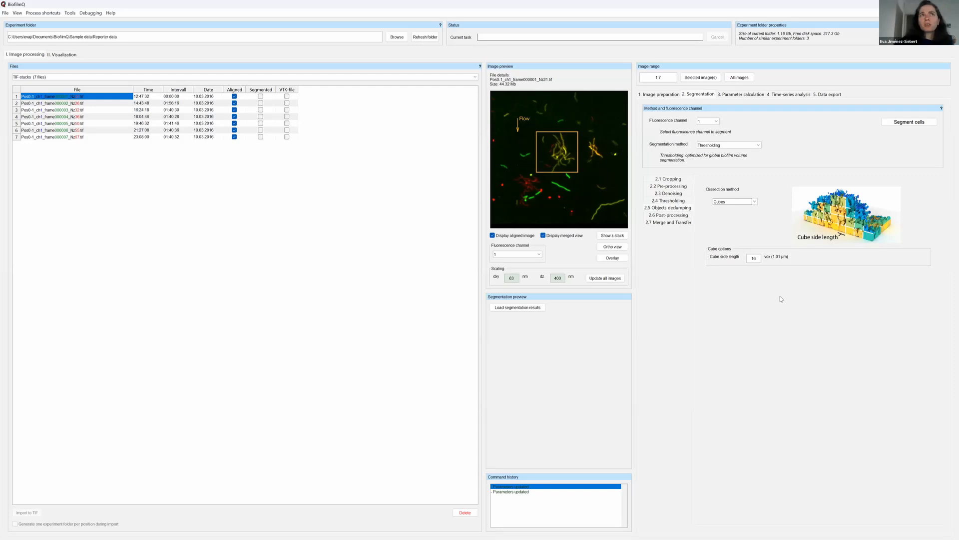
{"action": "double_click", "coordinate": [754, 258]}
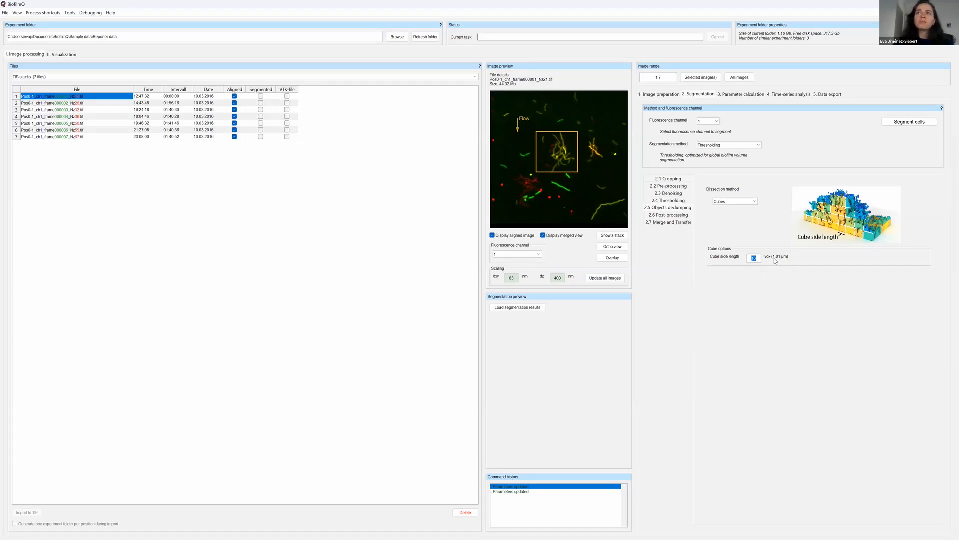
{"action": "left_click", "coordinate": [514, 277]}
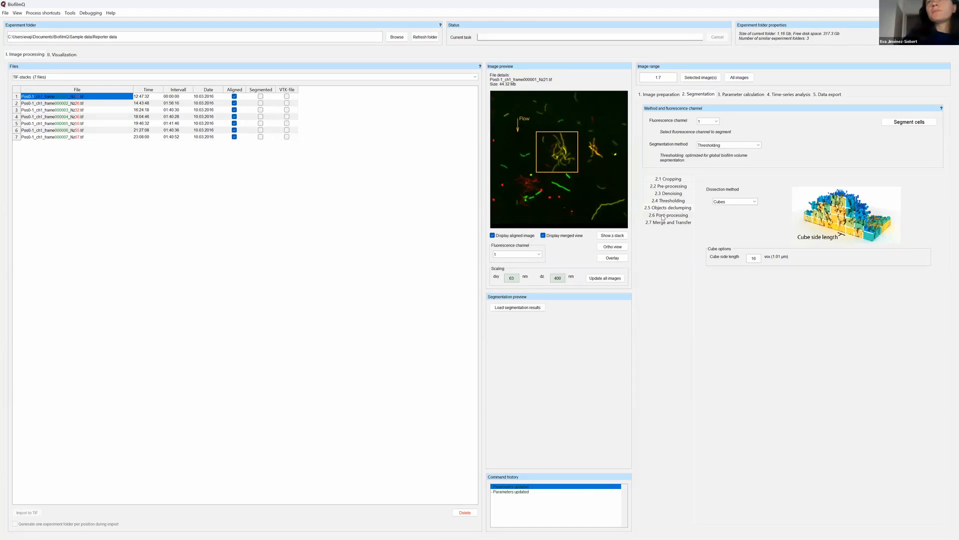
Review the post-processing options for removing small voxel clusters, along with the denoising and the merge and transfer options.
{"action": "left_click", "coordinate": [663, 218]}
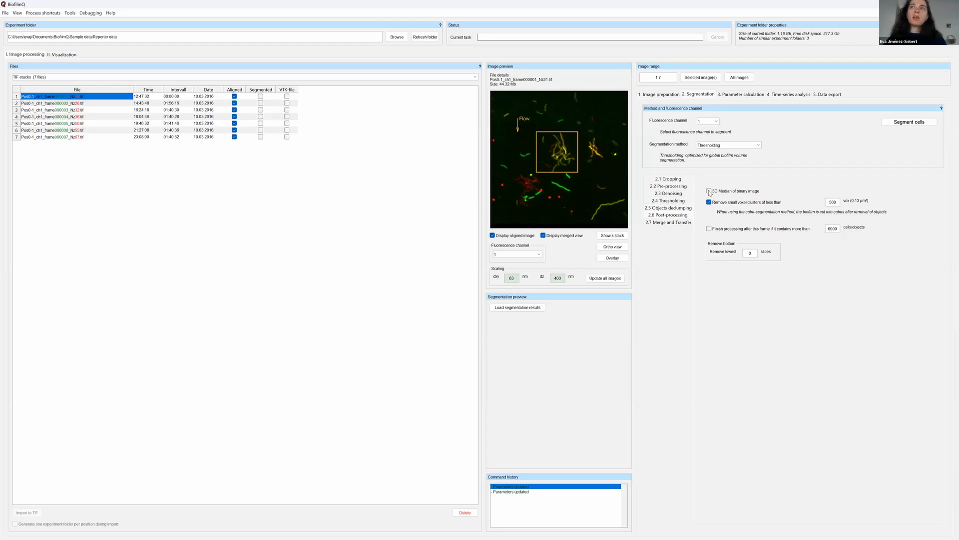
{"action": "left_click", "coordinate": [674, 193]}
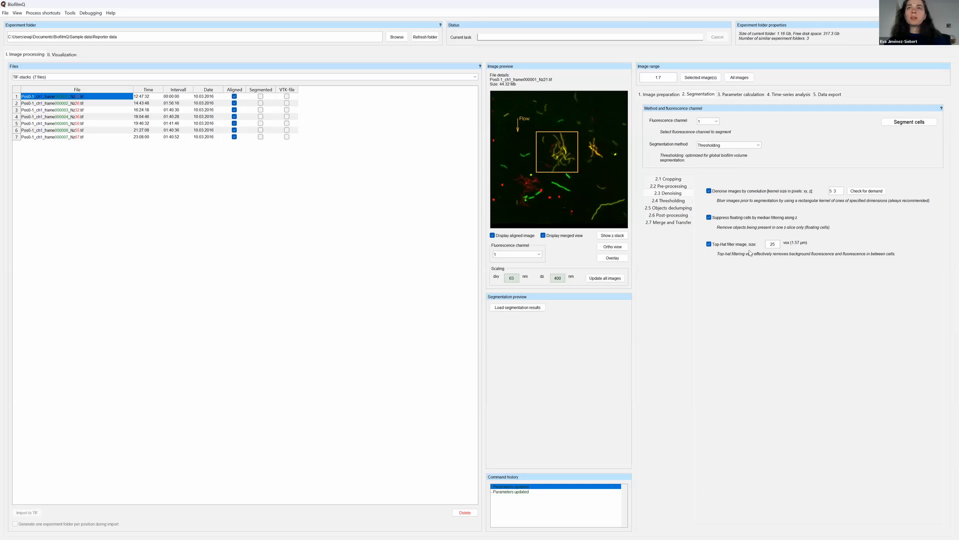
{"action": "left_click", "coordinate": [684, 216]}
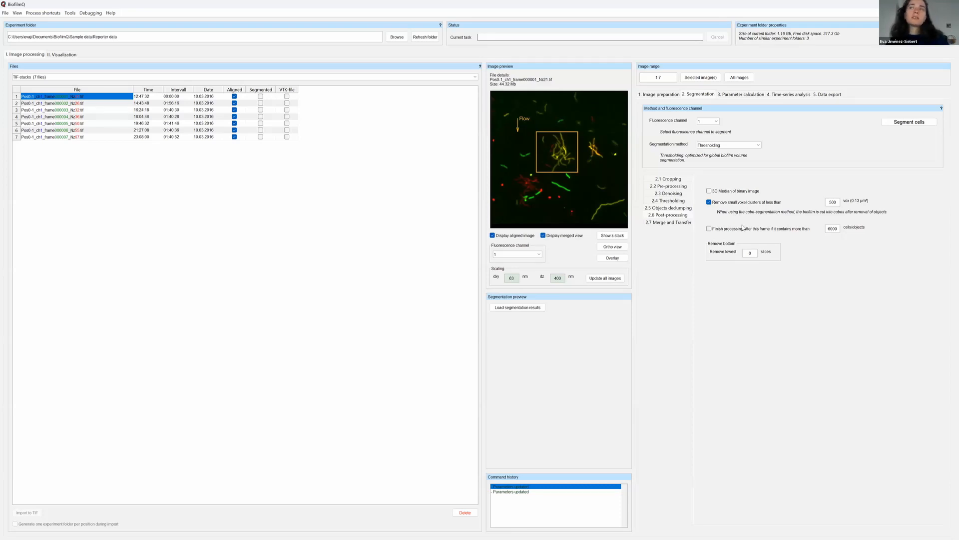
{"action": "double_click", "coordinate": [830, 201]}
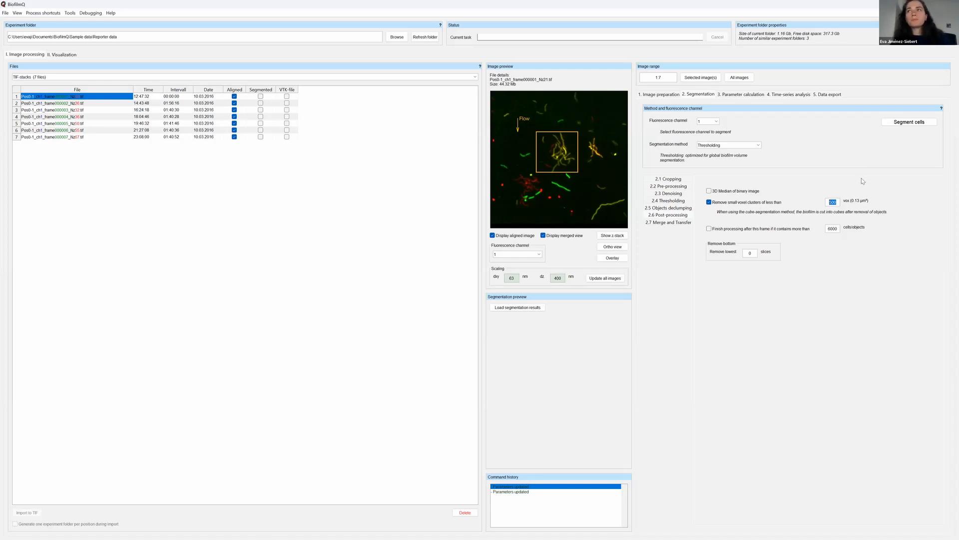
{"action": "left_click", "coordinate": [832, 202]}
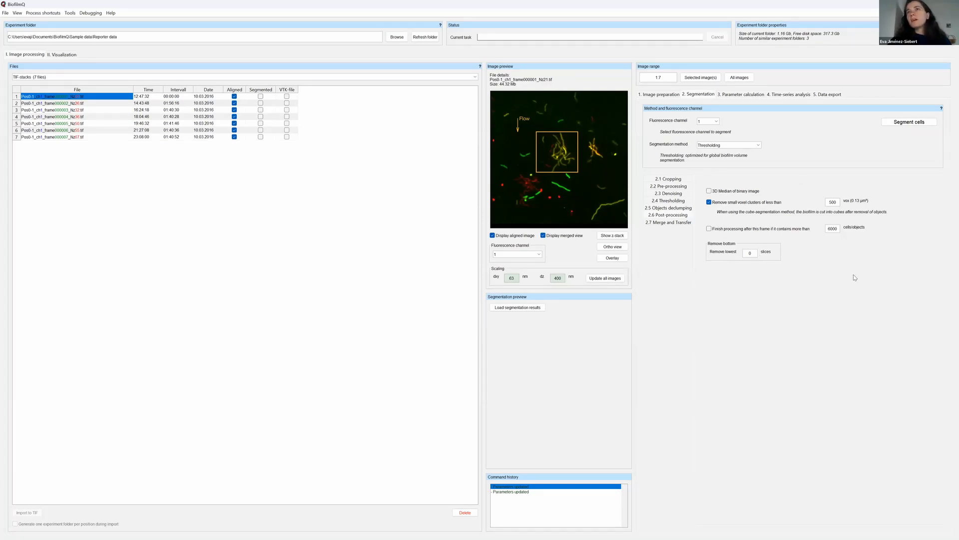
{"action": "left_click", "coordinate": [679, 222]}
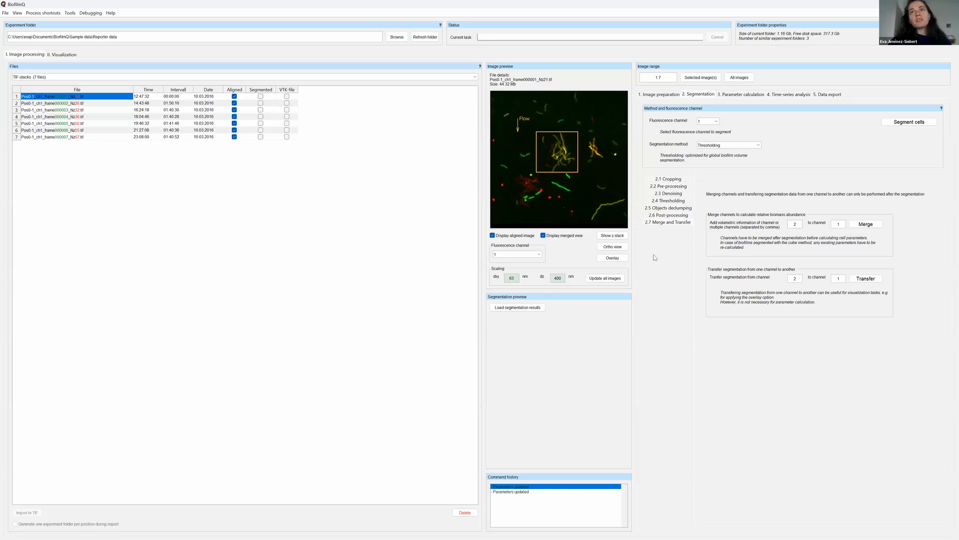
{"action": "left_click", "coordinate": [667, 215]}
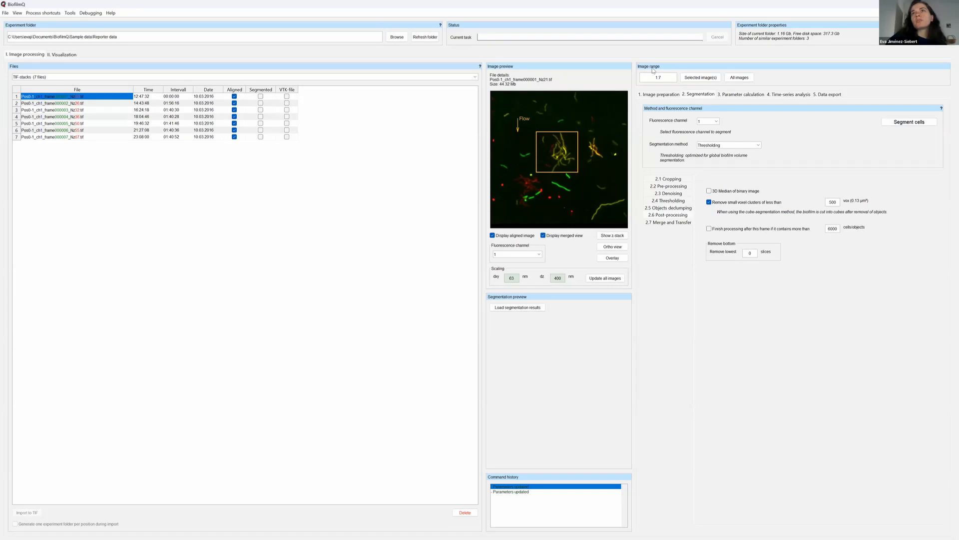
Try limiting the image range to images 1, 3 and 5.
{"action": "double_click", "coordinate": [653, 78]}
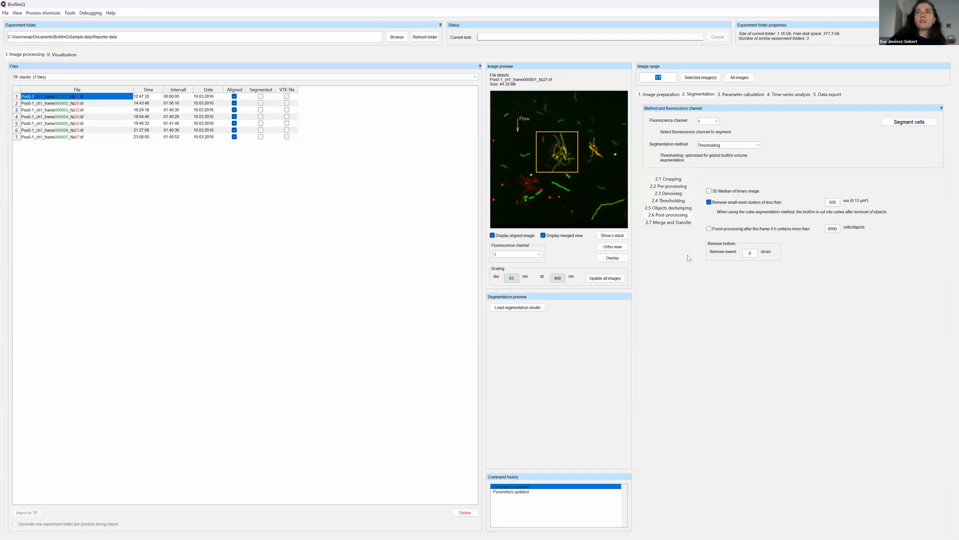
{"action": "left_click", "coordinate": [664, 80]}
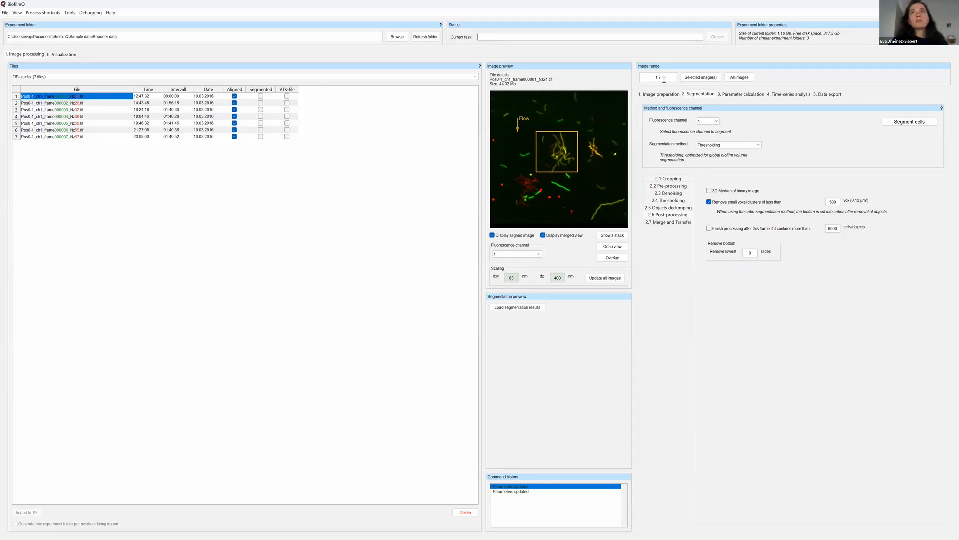
{"action": "key", "text": "BackSpace"}
{"action": "key", "text": "BackSpace"}
{"action": "key", "text": "BackSpace"}
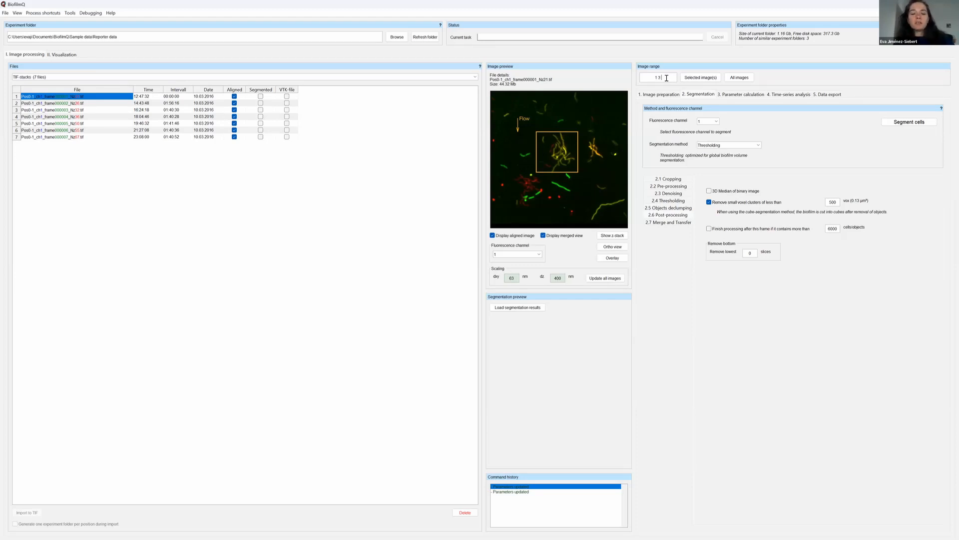
{"action": "type", "text": "5"}
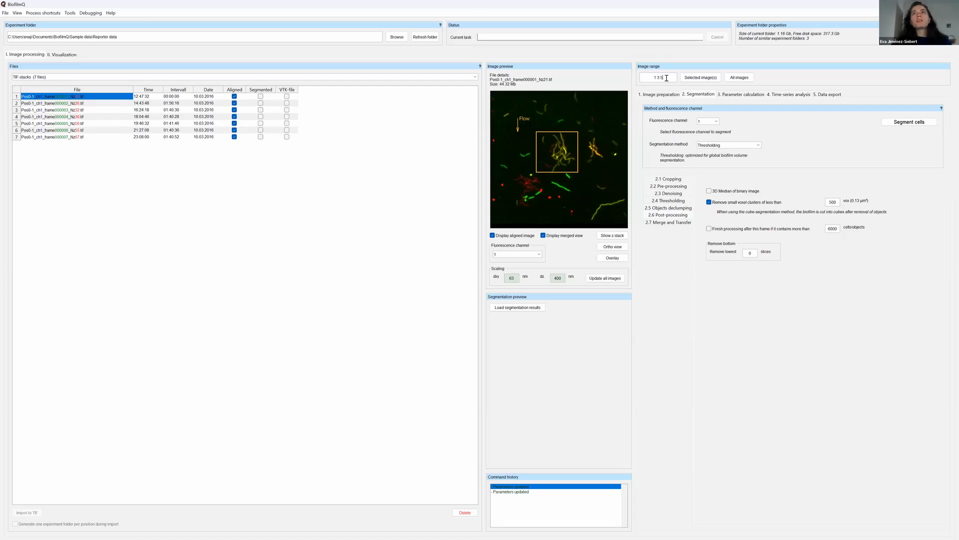
Try an image range of 1 only, and one taken from the selected stacks 1 and 3 in the file list.
{"action": "left_click", "coordinate": [657, 78]}
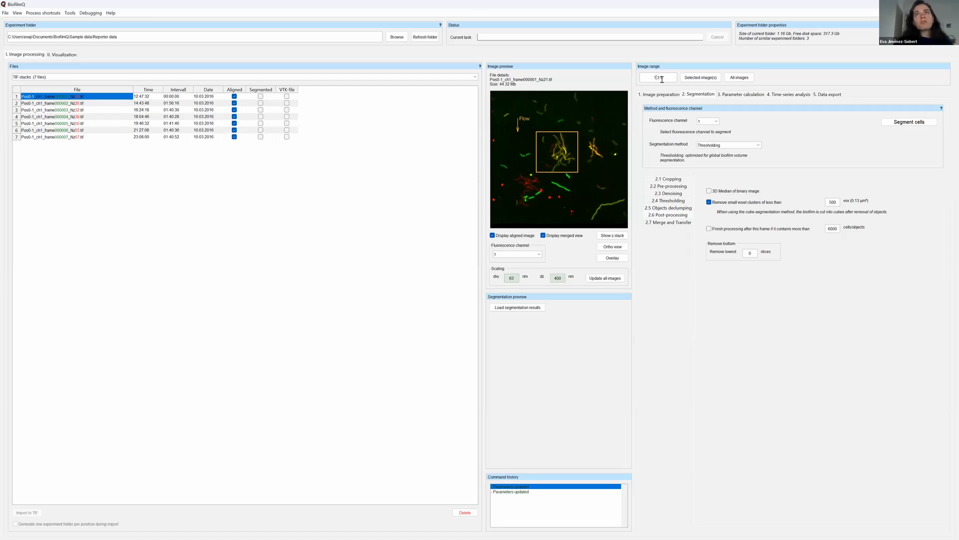
{"action": "left_click_drag", "start_coordinate": [671, 75], "coordinate": [645, 81]}
{"action": "key", "text": "BackSpace"}
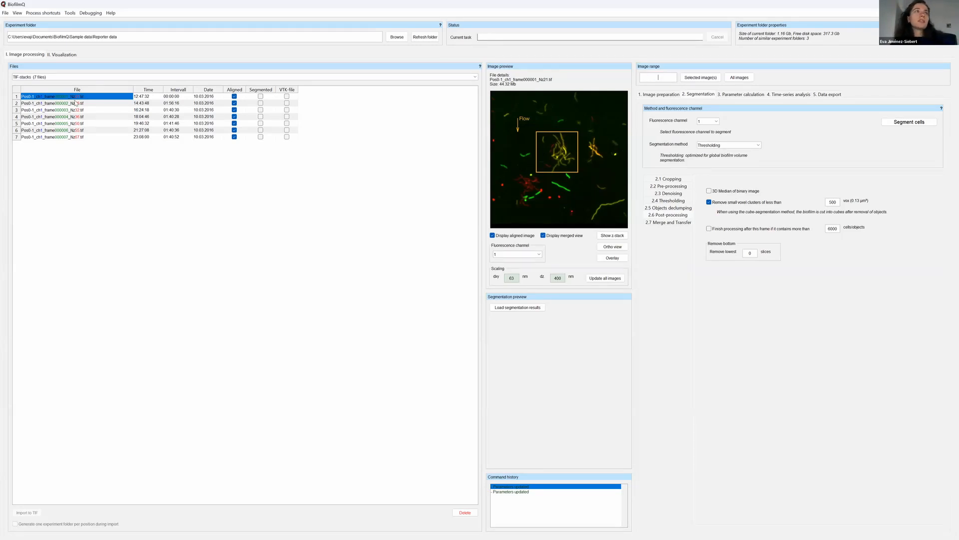
{"action": "type", "text": "1"}
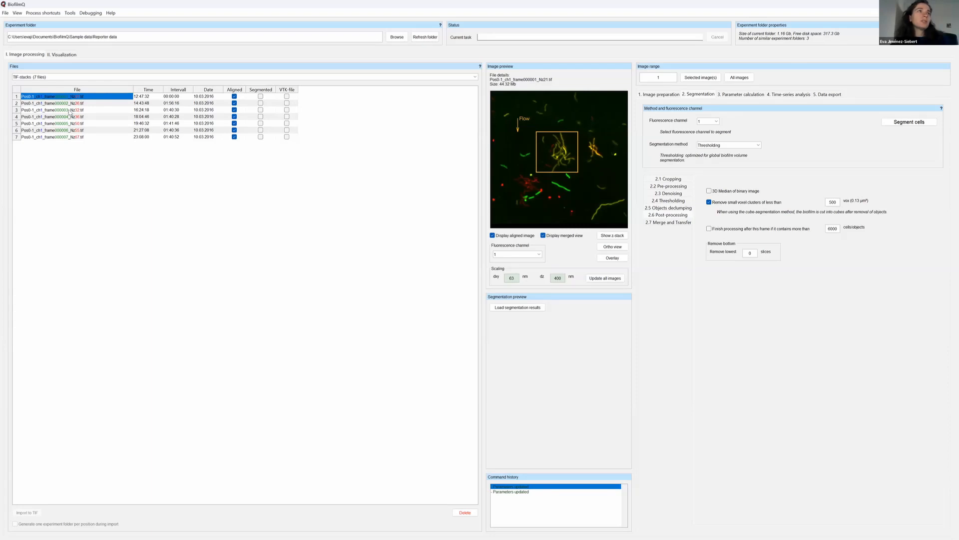
{"action": "left_click", "coordinate": [70, 110], "text": "ctrl"}
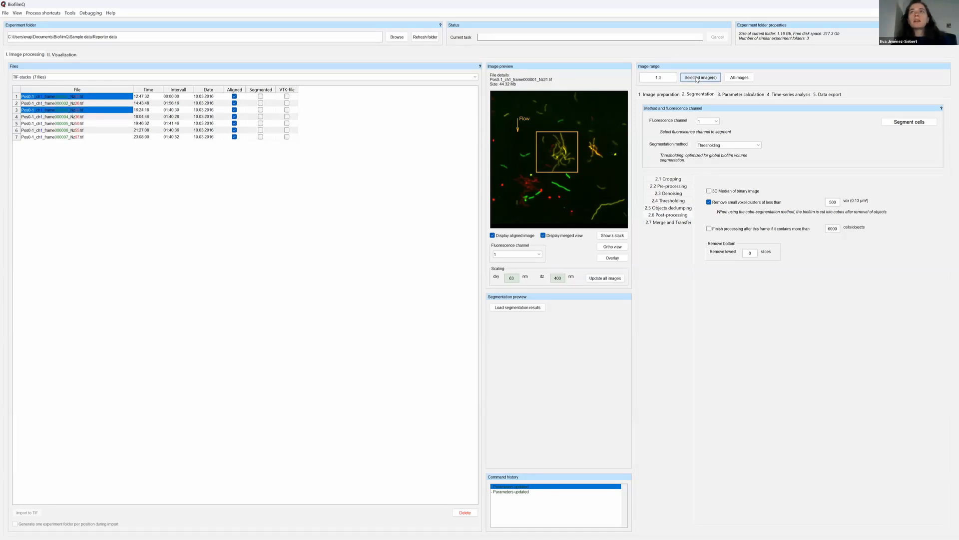
{"action": "double_click", "coordinate": [656, 78]}
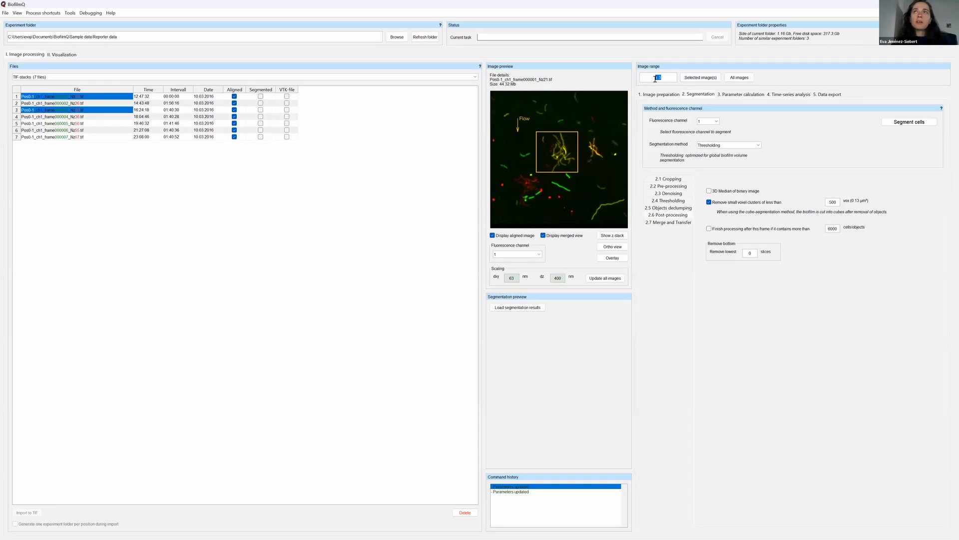
{"action": "left_click", "coordinate": [650, 78]}
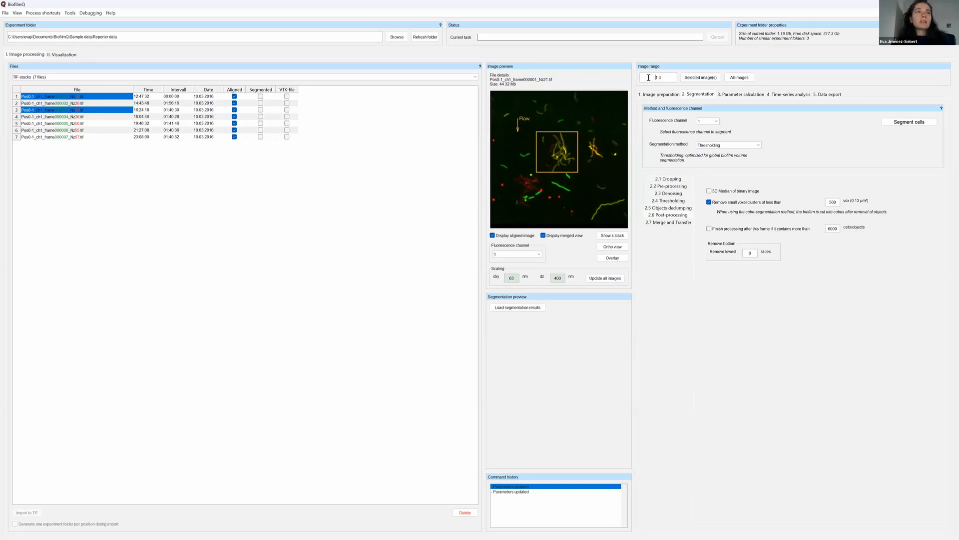
Set the image range to all images and segment the cells in channel 1.
{"action": "left_click", "coordinate": [744, 79]}
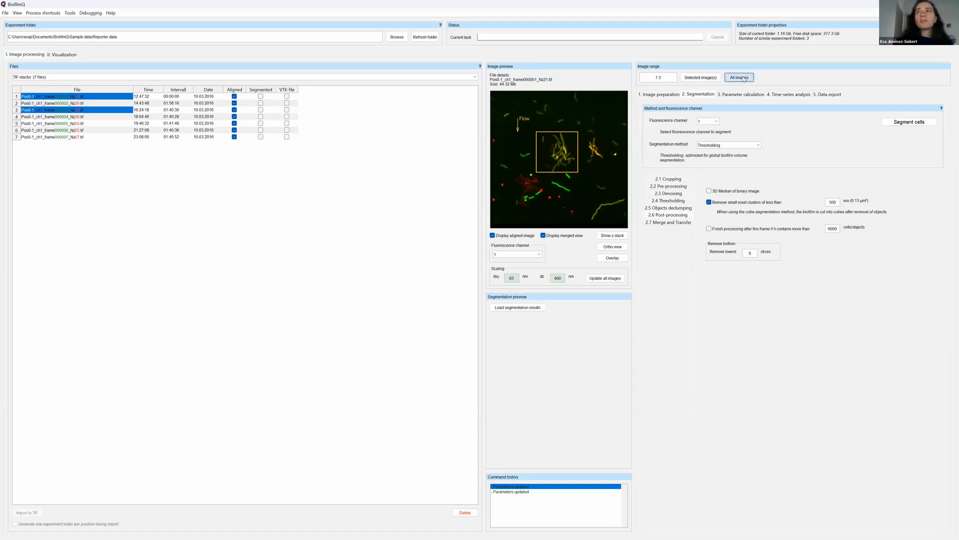
{"action": "left_click", "coordinate": [910, 122]}
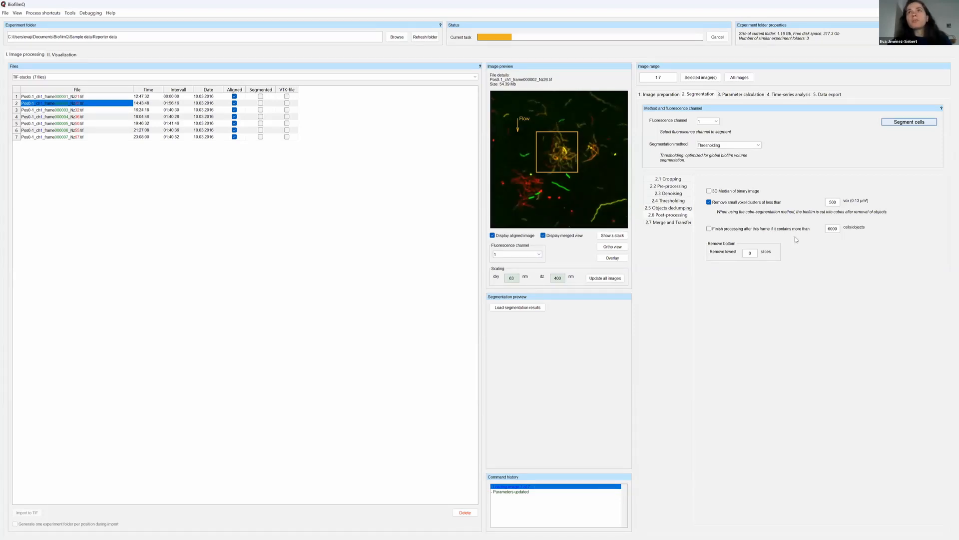
Read the descriptions of the parameters available for calculation, including global biofilm properties, nearest neighbor distance, nematic order, surface properties and distance to biofilm center.
{"action": "left_click", "coordinate": [748, 96]}
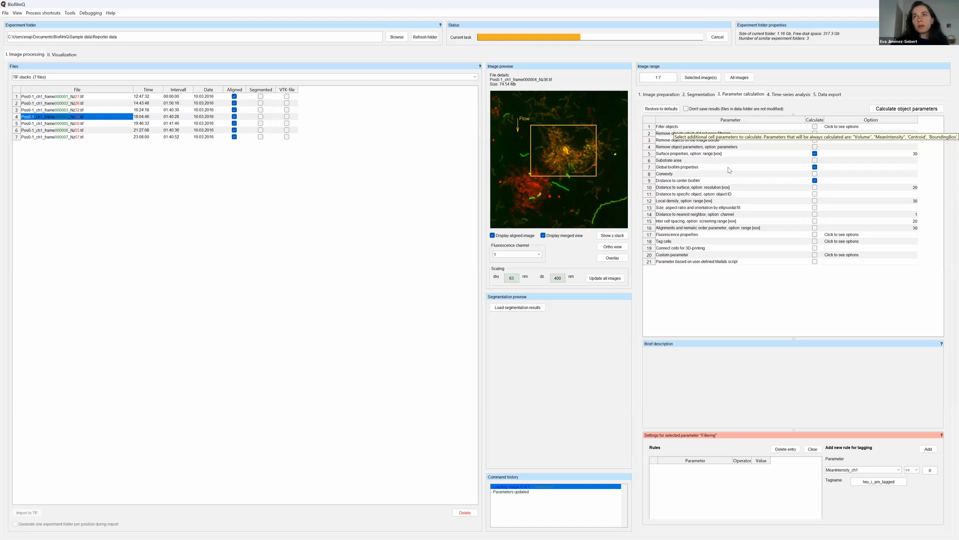
{"action": "left_click", "coordinate": [730, 169]}
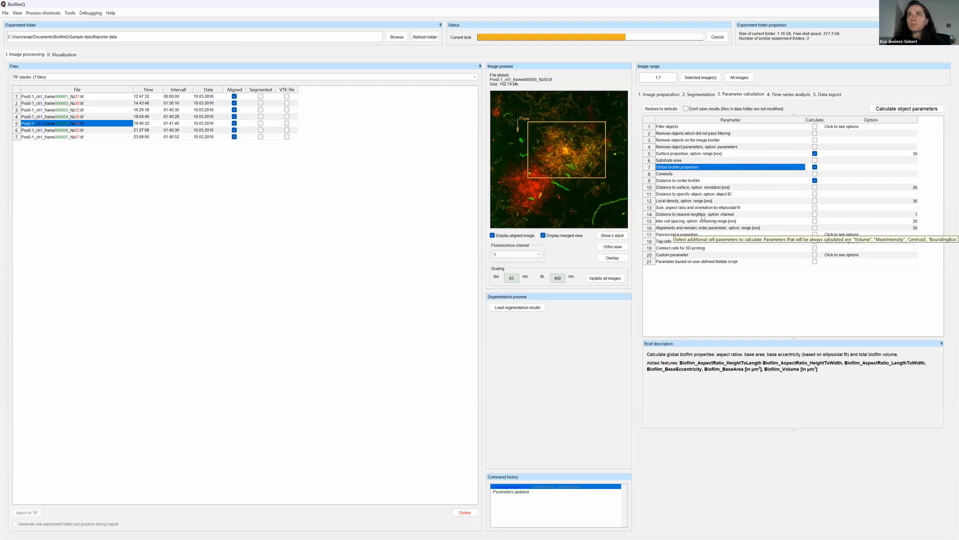
{"action": "left_click", "coordinate": [709, 133]}
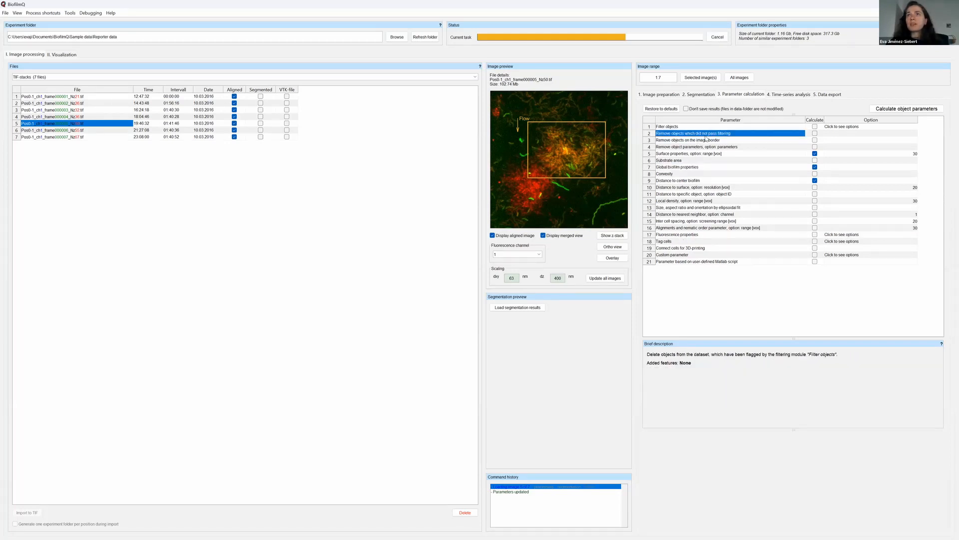
{"action": "left_click", "coordinate": [699, 181]}
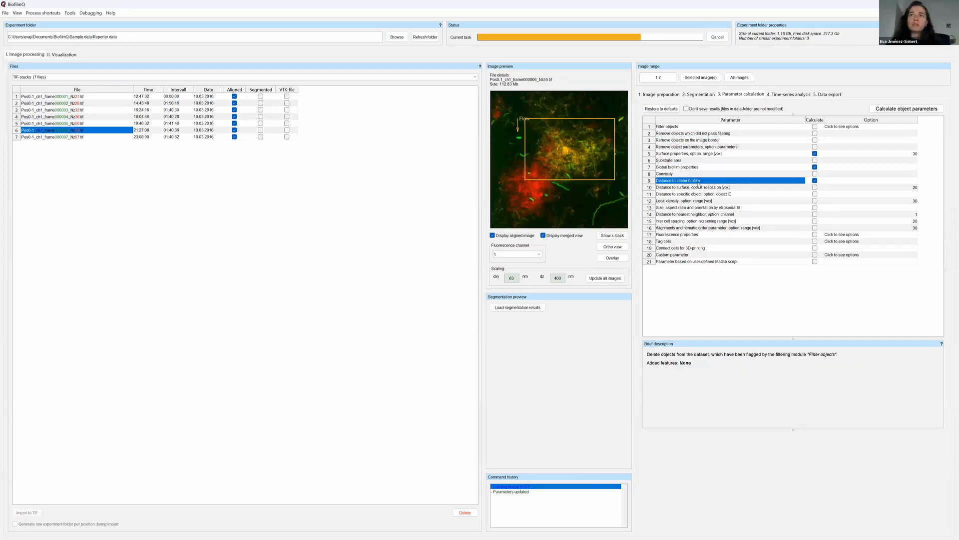
{"action": "left_click", "coordinate": [683, 215]}
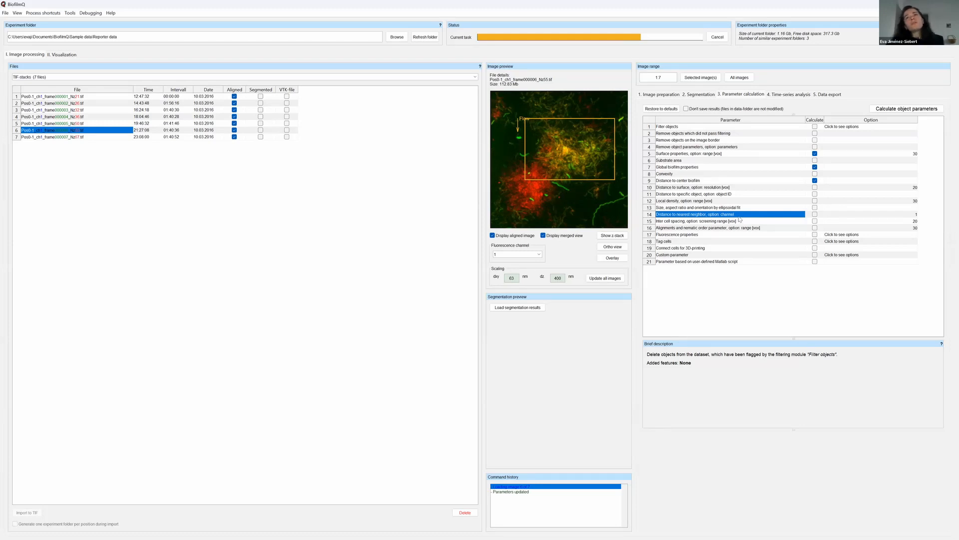
{"action": "left_click", "coordinate": [761, 219]}
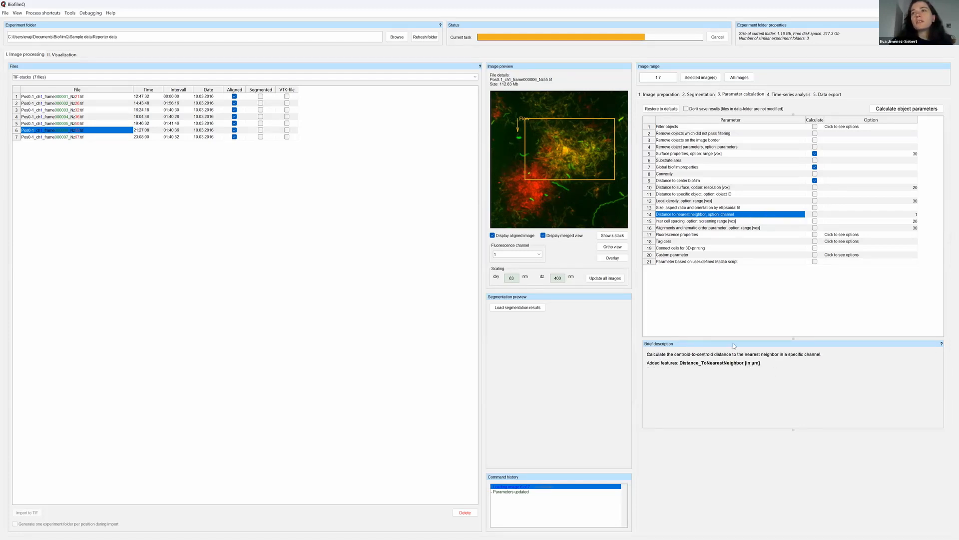
{"action": "left_click", "coordinate": [698, 228]}
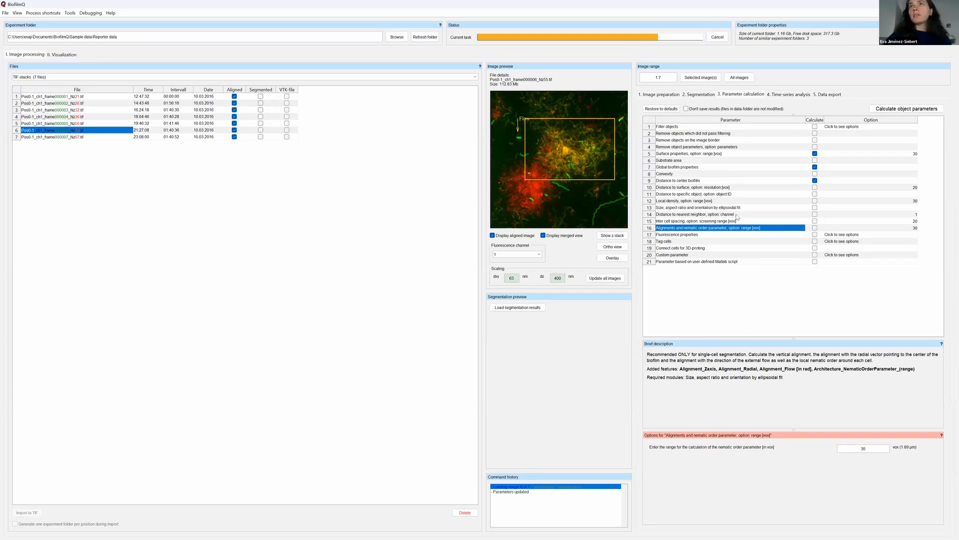
{"action": "left_click", "coordinate": [746, 168]}
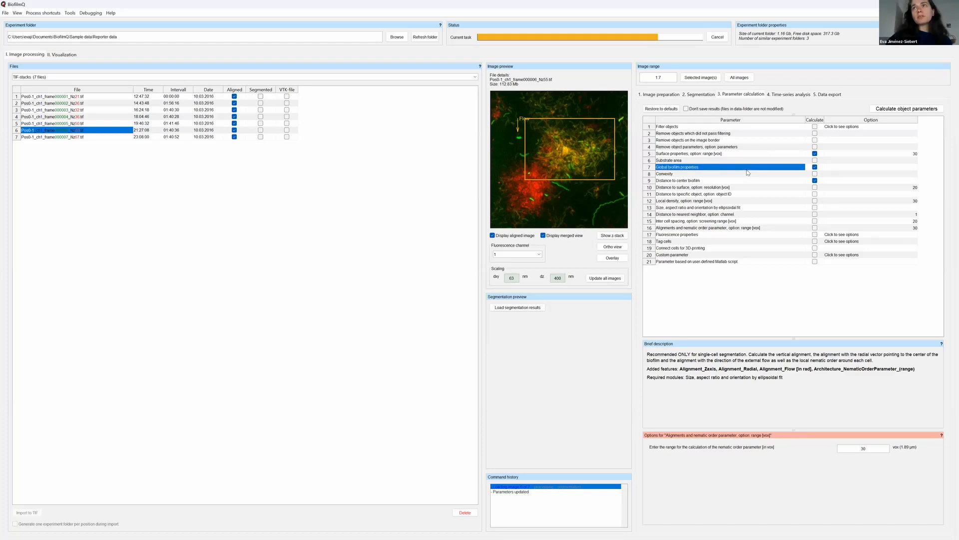
{"action": "left_click", "coordinate": [730, 155]}
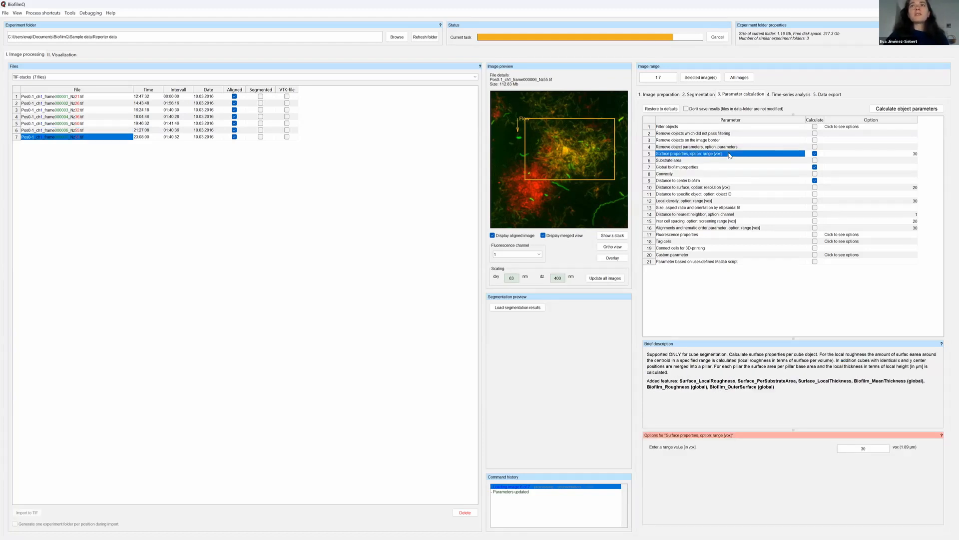
{"action": "left_click", "coordinate": [717, 181]}
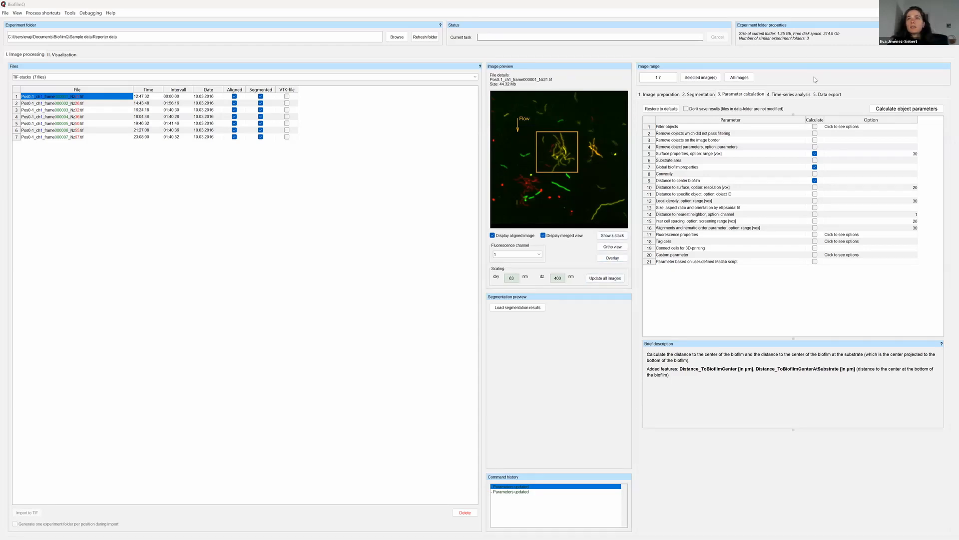
Open the segmentation overlay of the first image stack and step through its z-slices.
{"action": "left_click", "coordinate": [606, 261]}
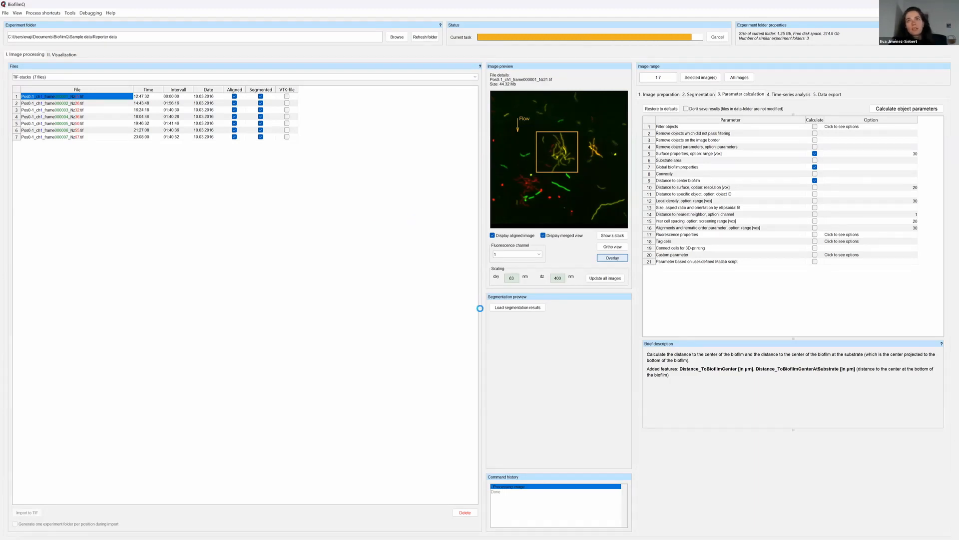
{"action": "scroll", "coordinate": [367, 287], "scroll_direction": "down", "scroll_amount": 7}
{"action": "scroll", "coordinate": [366, 287], "scroll_direction": "down", "scroll_amount": 8}
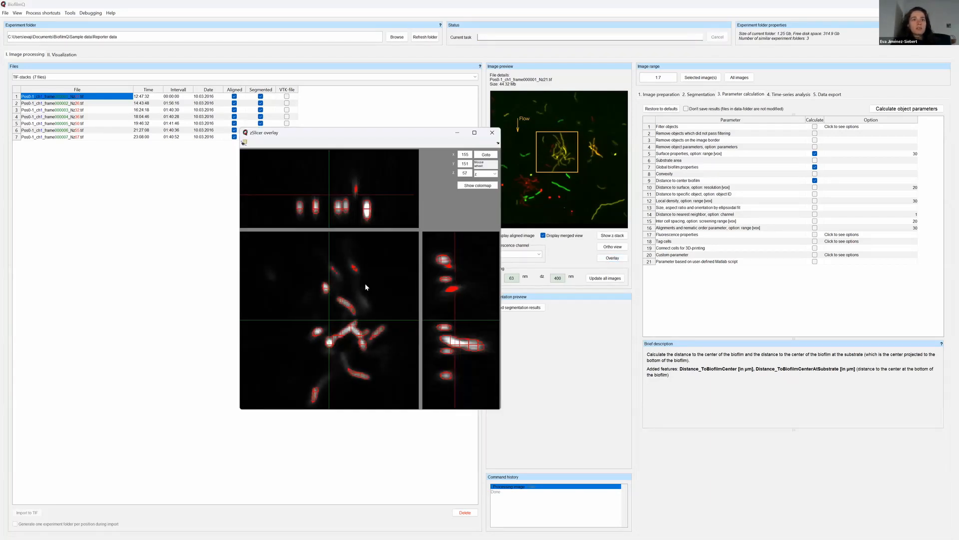
Inspect the first stack's segmentation outlines through its z-slices, down to the lowest slices and back up, and close the overlay.
{"action": "scroll", "coordinate": [365, 283], "scroll_direction": "down", "scroll_amount": 4}
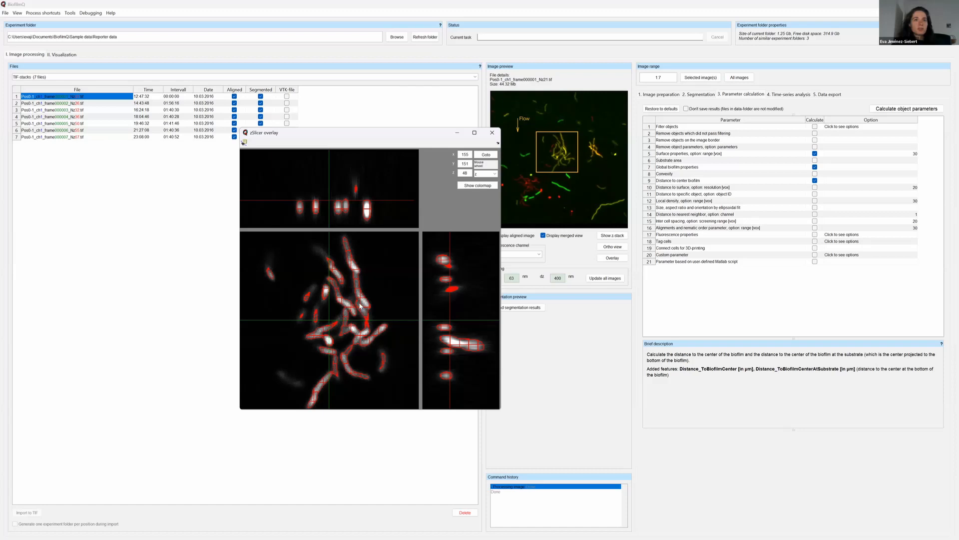
{"action": "scroll", "coordinate": [358, 314], "scroll_direction": "down", "scroll_amount": 9}
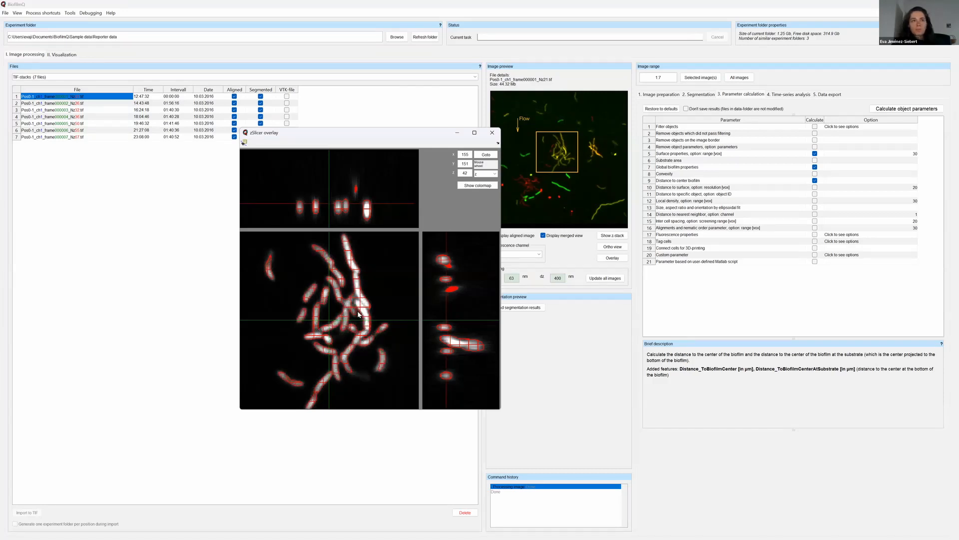
{"action": "scroll", "coordinate": [357, 310], "scroll_direction": "down", "scroll_amount": 11}
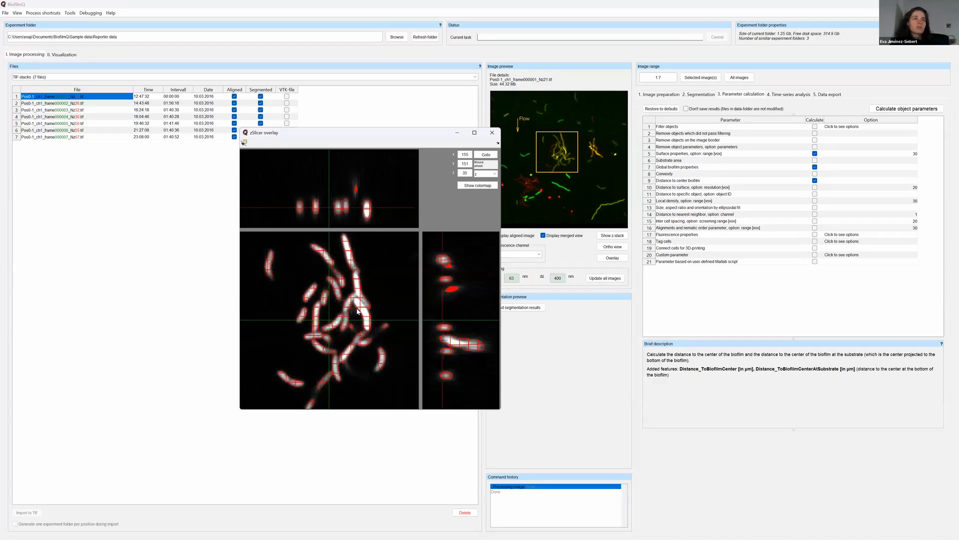
{"action": "scroll", "coordinate": [357, 309], "scroll_direction": "down", "scroll_amount": 11}
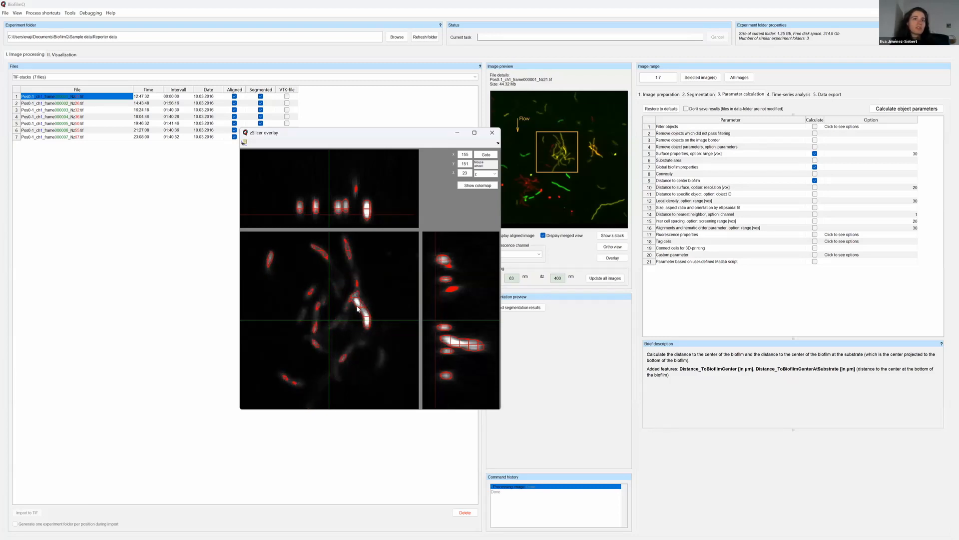
{"action": "scroll", "coordinate": [357, 308], "scroll_direction": "down", "scroll_amount": 9}
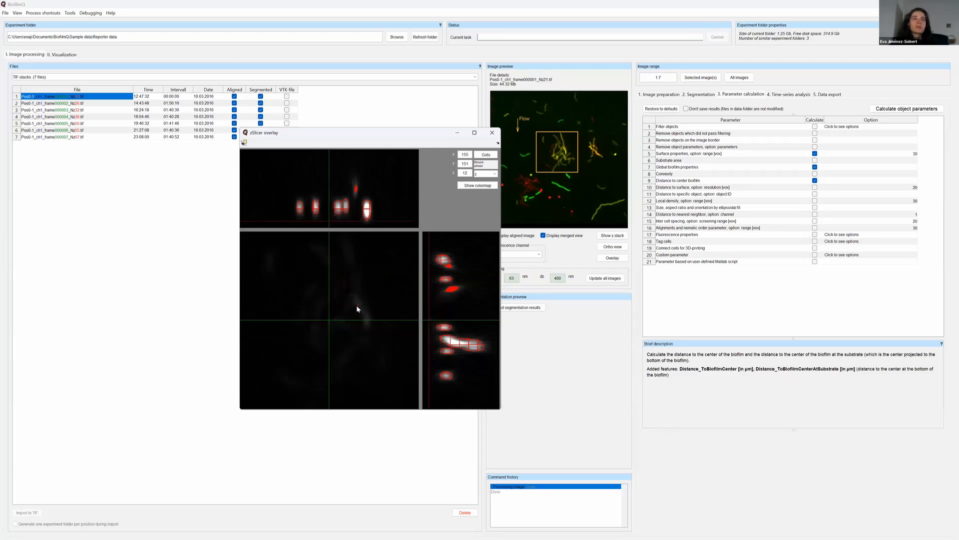
{"action": "scroll", "coordinate": [355, 288], "scroll_direction": "down", "scroll_amount": 2}
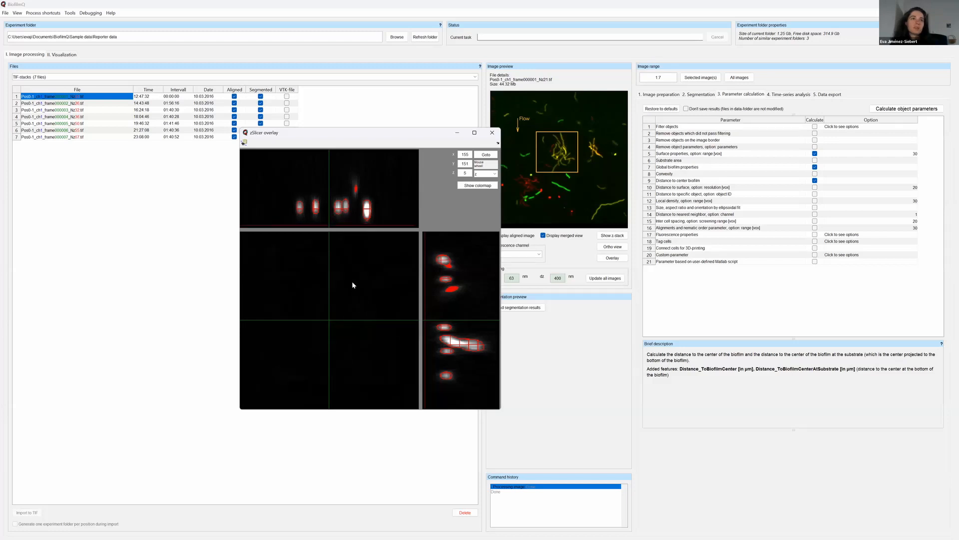
{"action": "scroll", "coordinate": [352, 284], "scroll_direction": "up", "scroll_amount": 15}
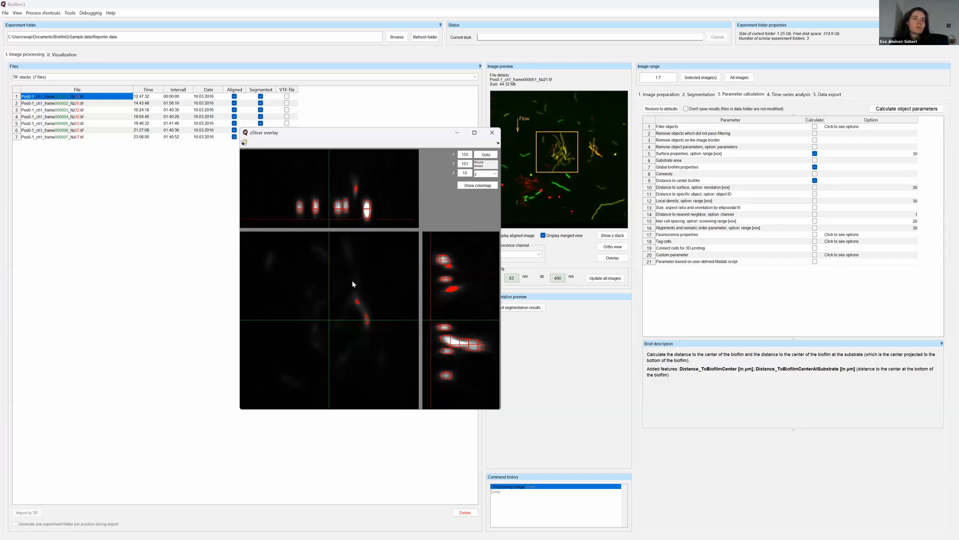
{"action": "scroll", "coordinate": [352, 283], "scroll_direction": "up", "scroll_amount": 8}
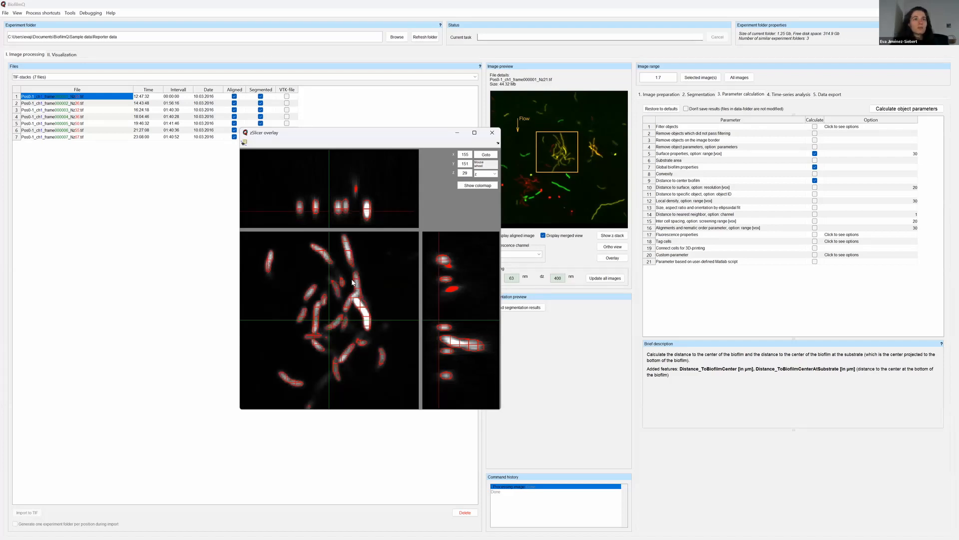
{"action": "scroll", "coordinate": [352, 283], "scroll_direction": "up", "scroll_amount": 7}
{"action": "scroll", "coordinate": [352, 283], "scroll_direction": "up", "scroll_amount": 1}
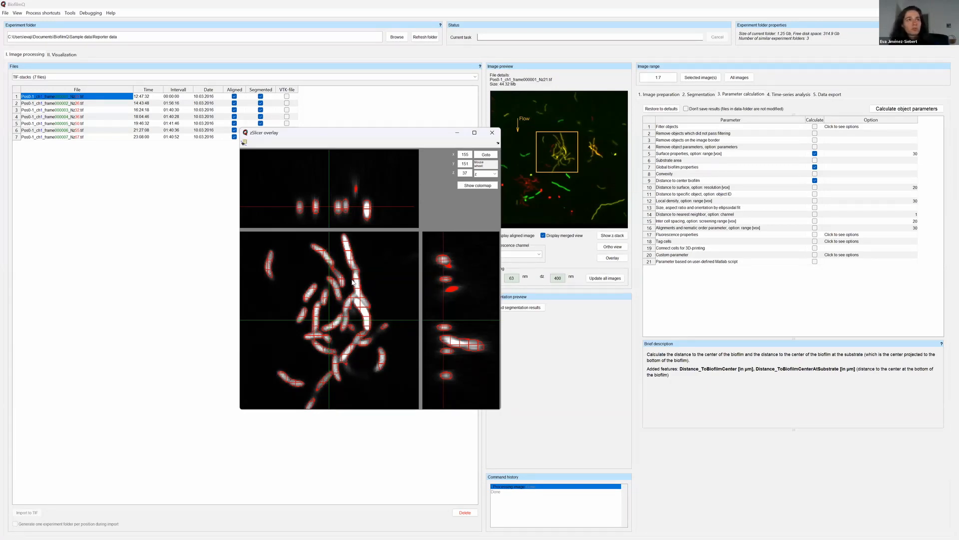
{"action": "scroll", "coordinate": [353, 283], "scroll_direction": "up", "scroll_amount": 2}
{"action": "scroll", "coordinate": [352, 282], "scroll_direction": "up", "scroll_amount": 3}
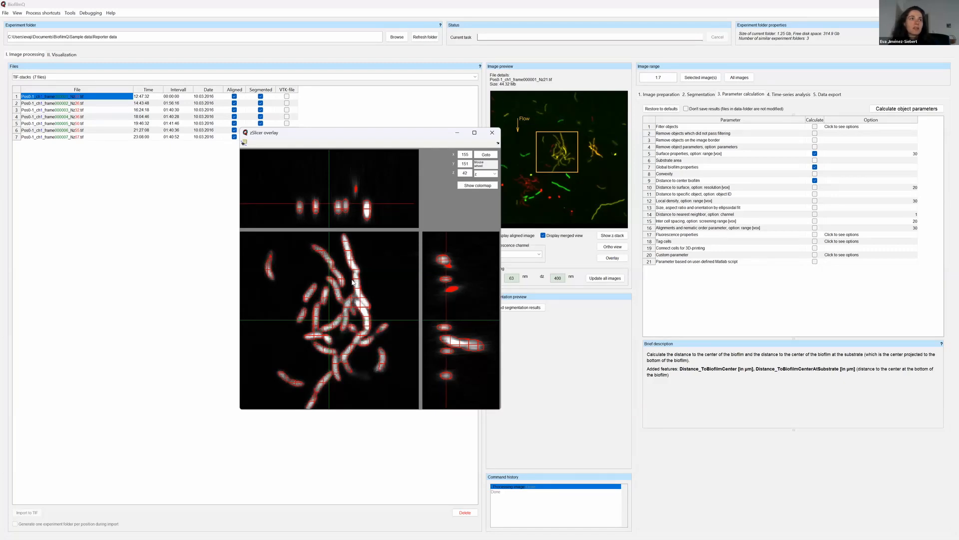
{"action": "scroll", "coordinate": [352, 282], "scroll_direction": "up", "scroll_amount": 2}
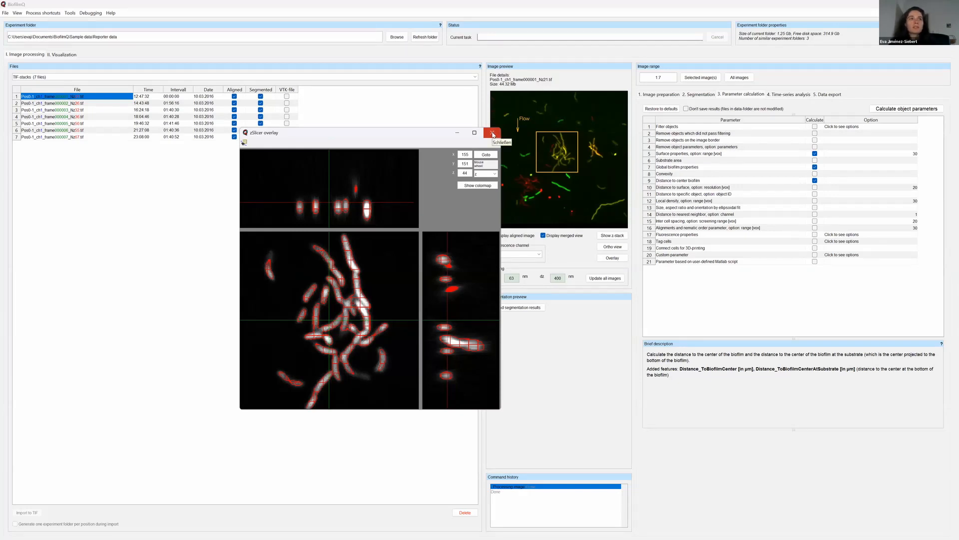
{"action": "scroll", "coordinate": [370, 329], "scroll_direction": "up", "scroll_amount": 1}
{"action": "scroll", "coordinate": [370, 329], "scroll_direction": "up", "scroll_amount": 2}
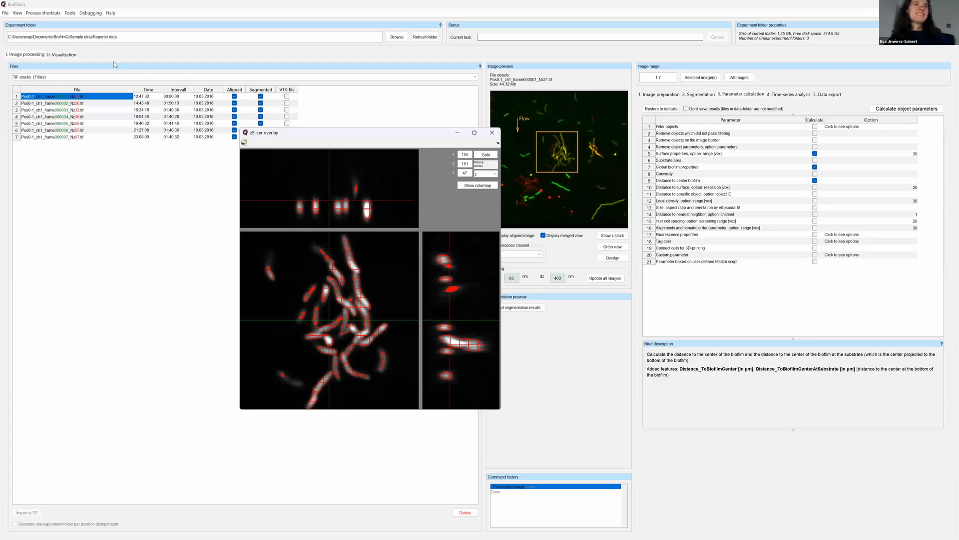
{"action": "left_click_drag", "start_coordinate": [336, 134], "coordinate": [362, 115]}
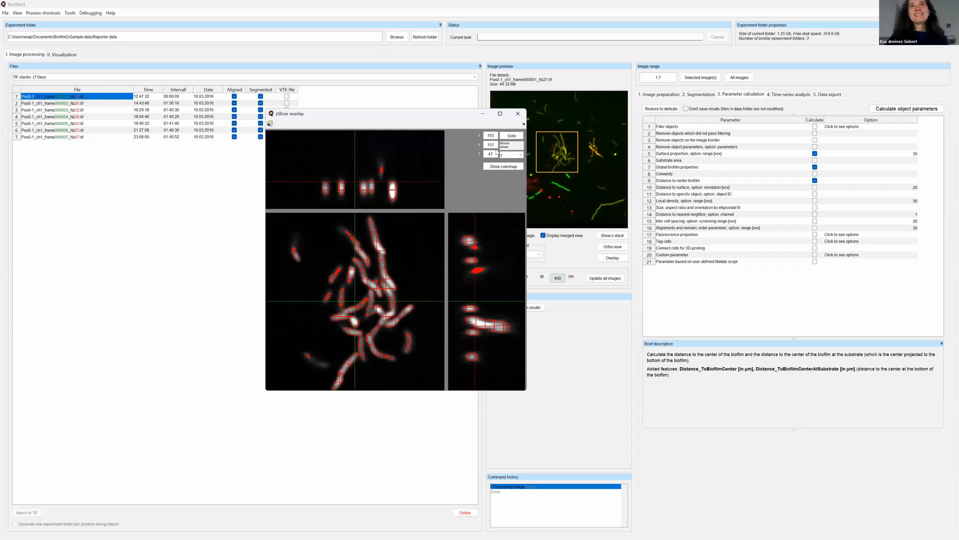
{"action": "left_click", "coordinate": [517, 115]}
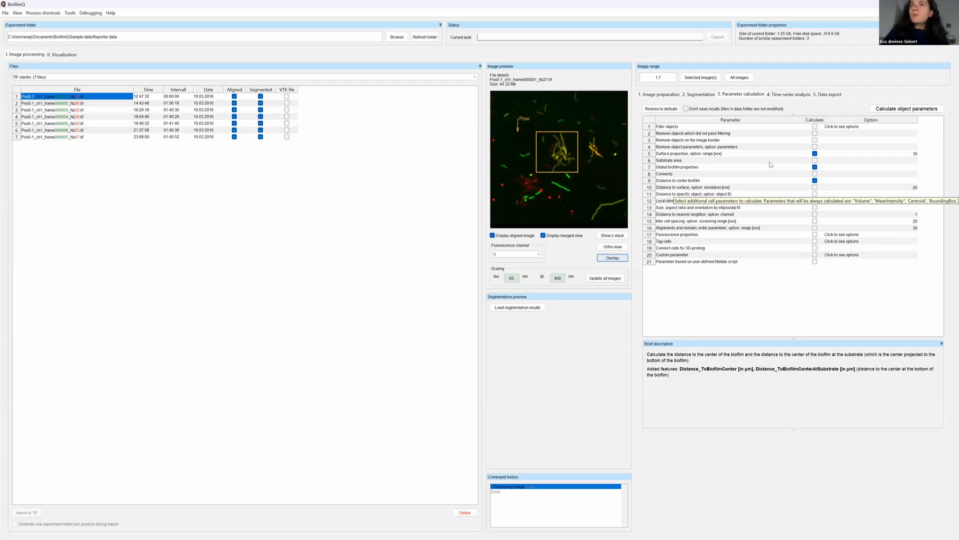
Load the first stack's segmentation results and calculate the checked object parameters for images 1 to 7.
{"action": "left_click", "coordinate": [507, 306]}
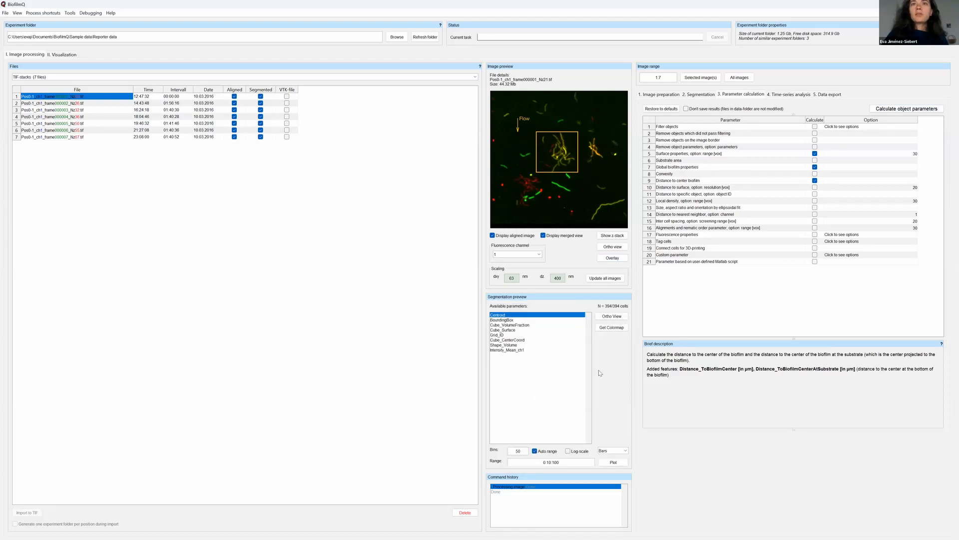
{"action": "left_click", "coordinate": [907, 109]}
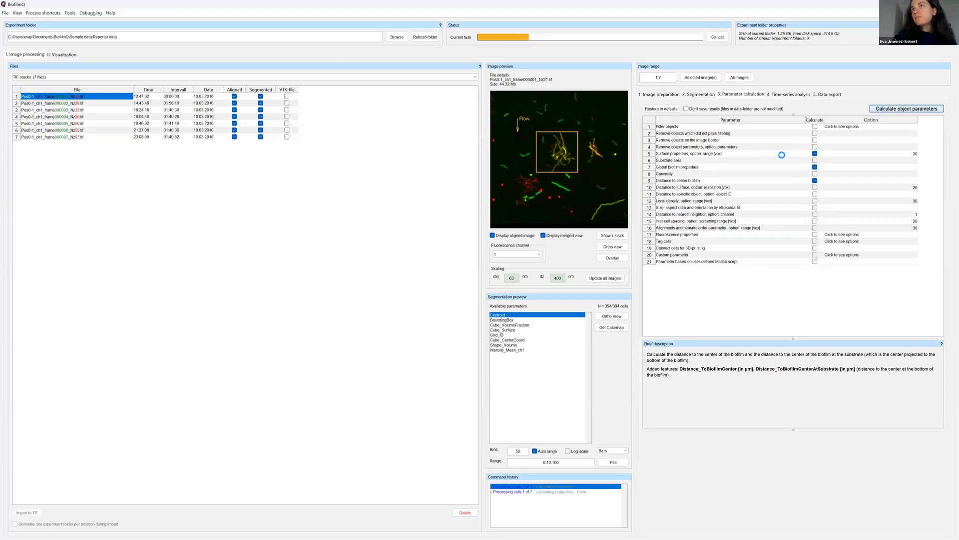
Read the descriptions of the three parameters being calculated: surface properties, global biofilm properties and distance to center biofilm.
{"action": "left_click", "coordinate": [781, 155]}
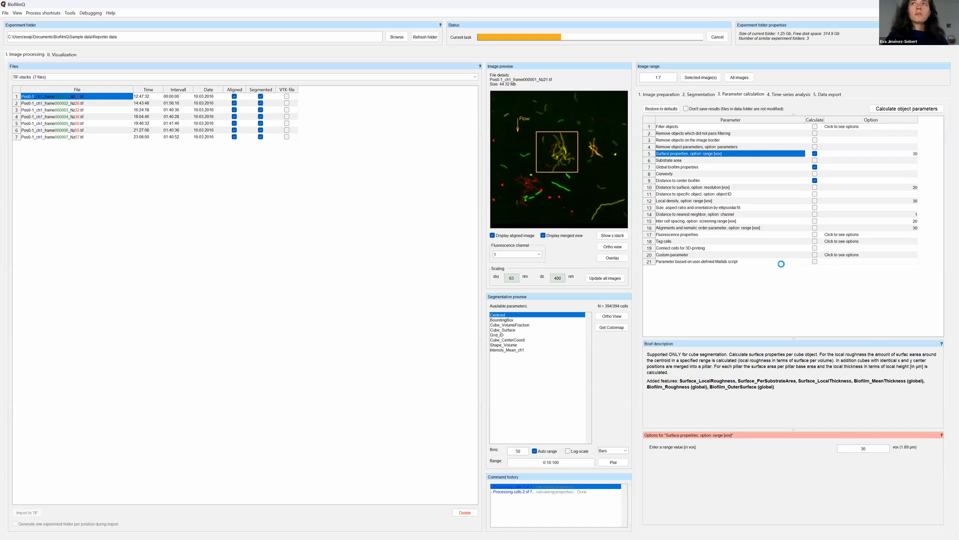
{"action": "left_click", "coordinate": [741, 168]}
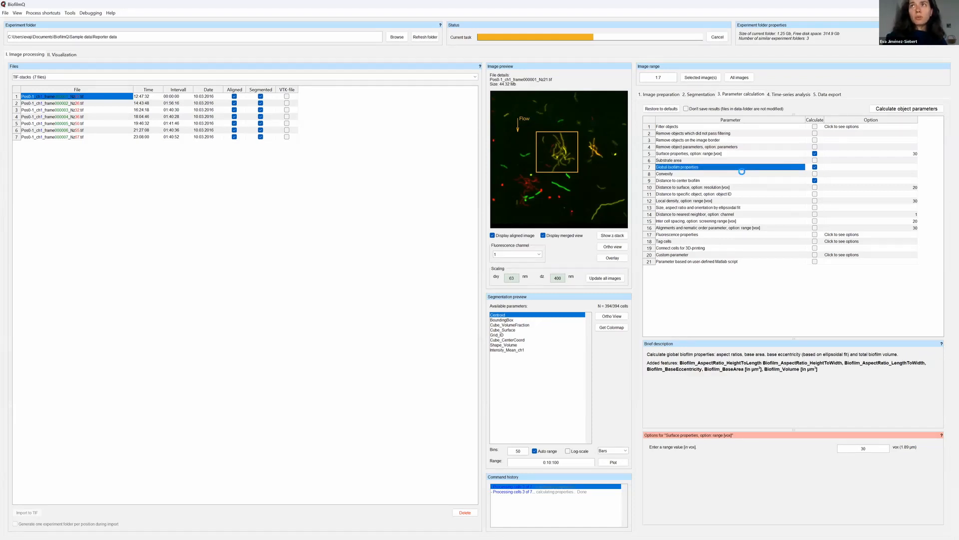
{"action": "left_click", "coordinate": [744, 181]}
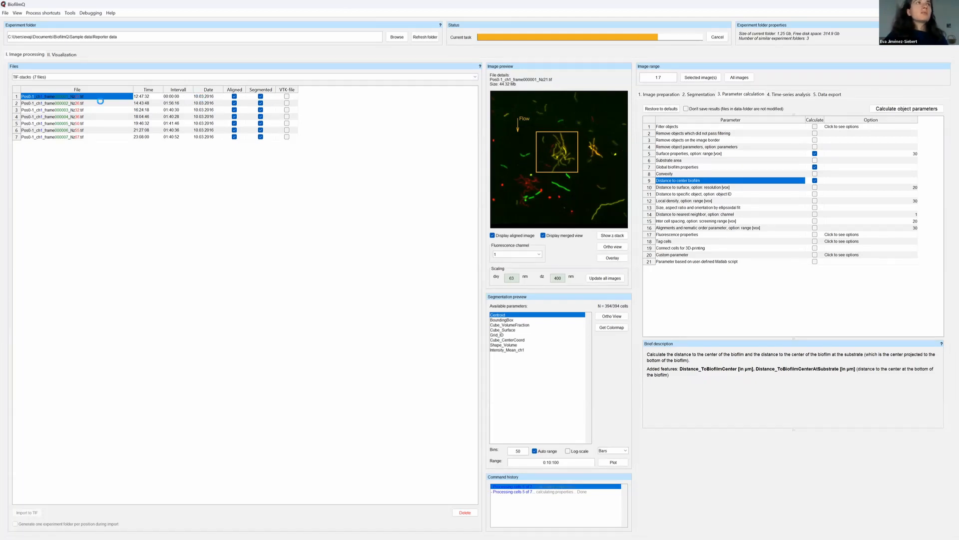
Load the segmentation results of the sixth image stack and look at its Surface_PerSubstrateArea and Intensity_Mean_ch1 parameters.
{"action": "left_click", "coordinate": [60, 55]}
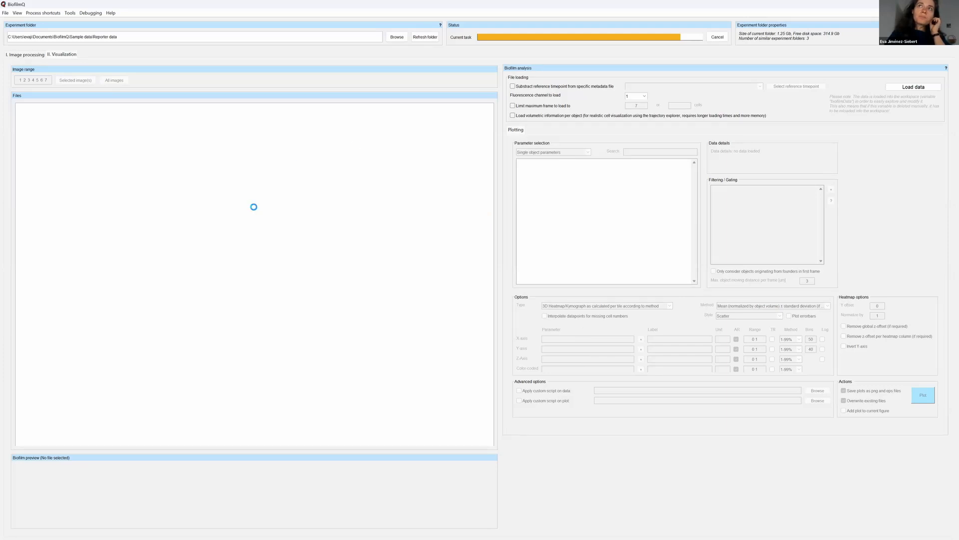
{"action": "left_click", "coordinate": [35, 56]}
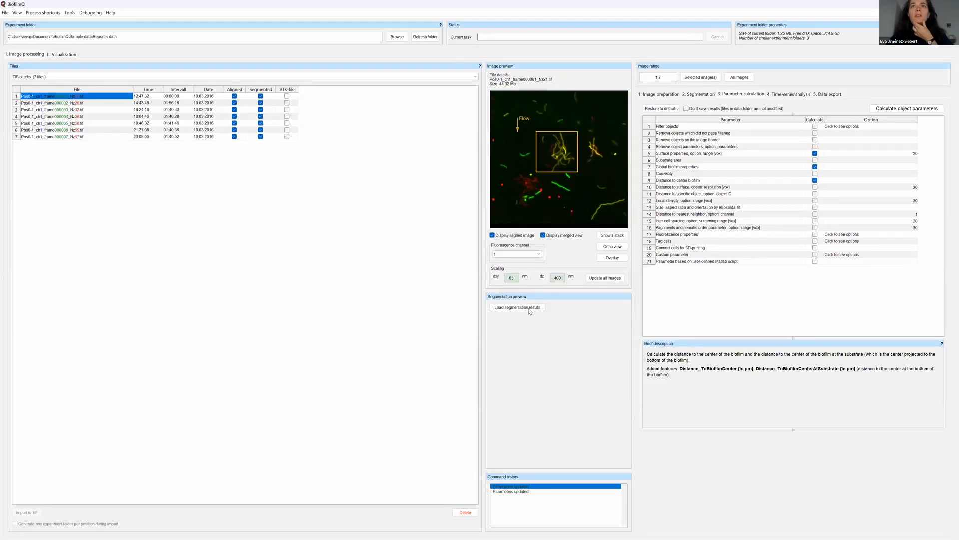
{"action": "left_click_drag", "start_coordinate": [53, 125], "coordinate": [56, 129]}
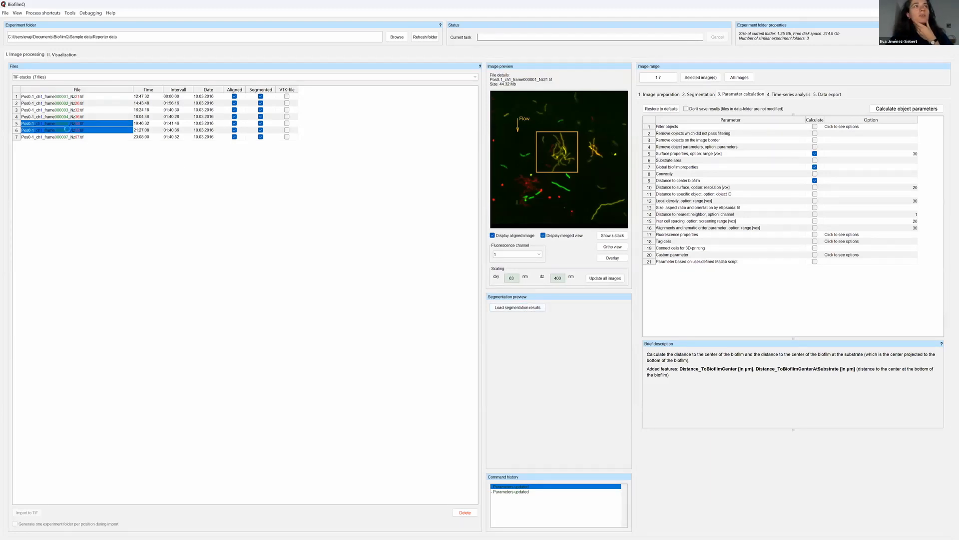
{"action": "left_click", "coordinate": [67, 130]}
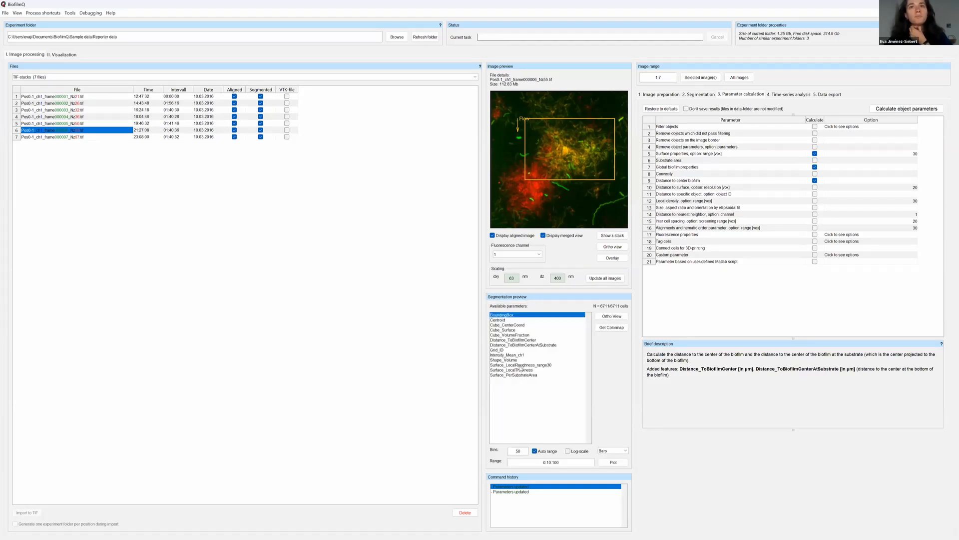
{"action": "left_click", "coordinate": [492, 375]}
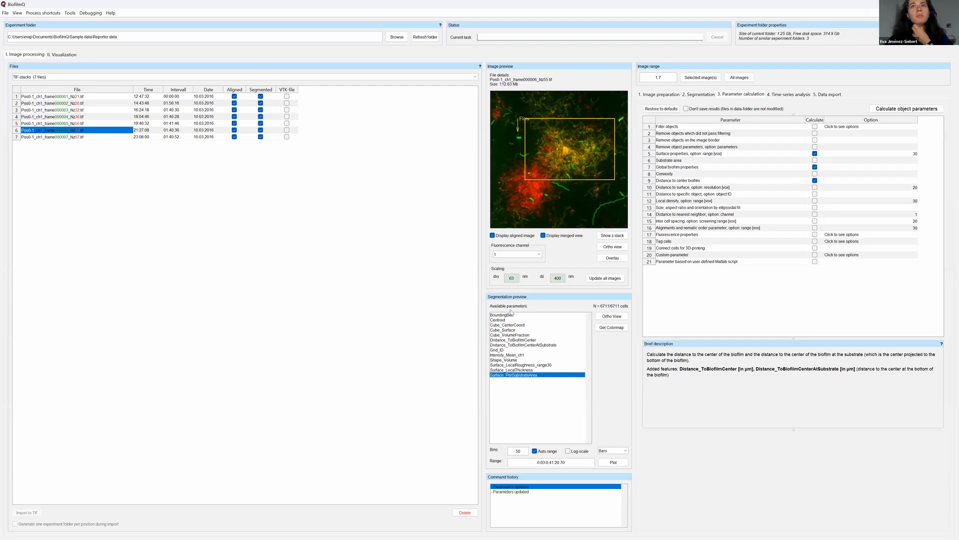
{"action": "left_click", "coordinate": [514, 355]}
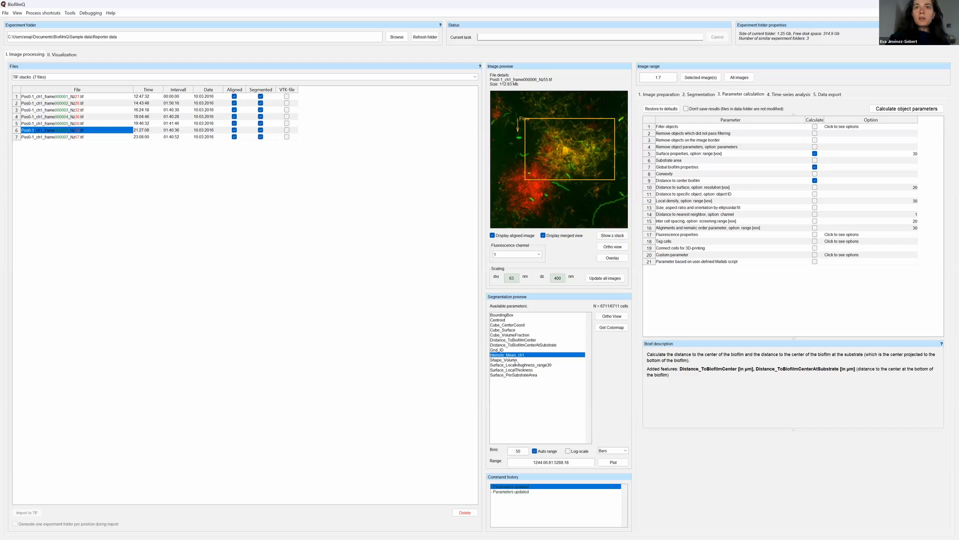
Inspect the sixth stack's Distance_ToBiofilmCenterAtSubstrate in the ortho view across z-slices, with the colormap shown, and close the view.
{"action": "left_click", "coordinate": [530, 346]}
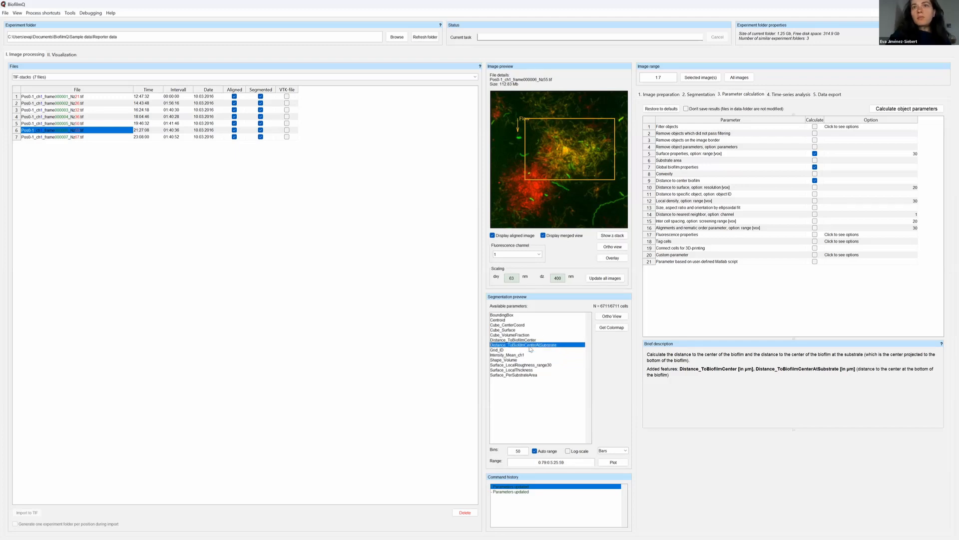
{"action": "left_click", "coordinate": [607, 317]}
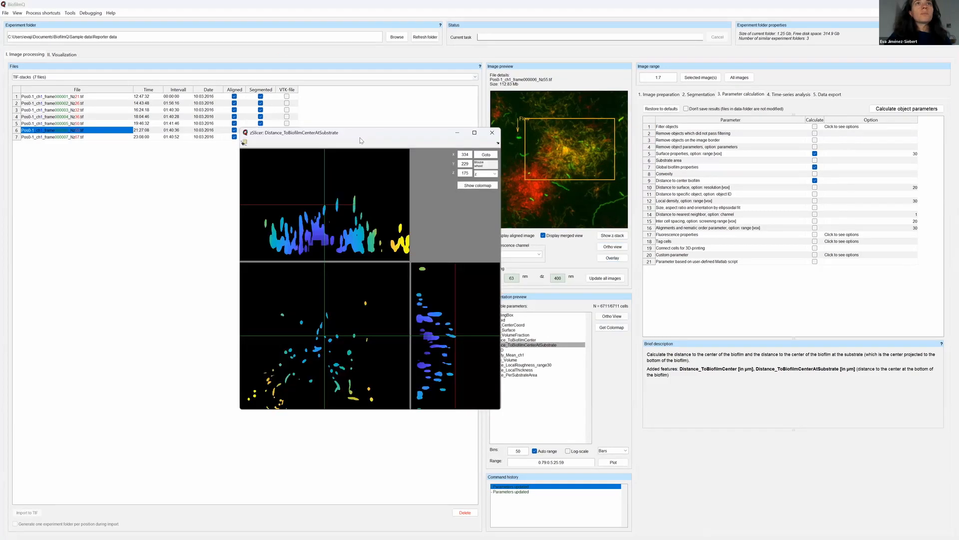
{"action": "left_click_drag", "start_coordinate": [362, 131], "coordinate": [574, 103]}
{"action": "scroll", "coordinate": [541, 314], "scroll_direction": "down", "scroll_amount": 15}
{"action": "scroll", "coordinate": [541, 314], "scroll_direction": "down", "scroll_amount": 20}
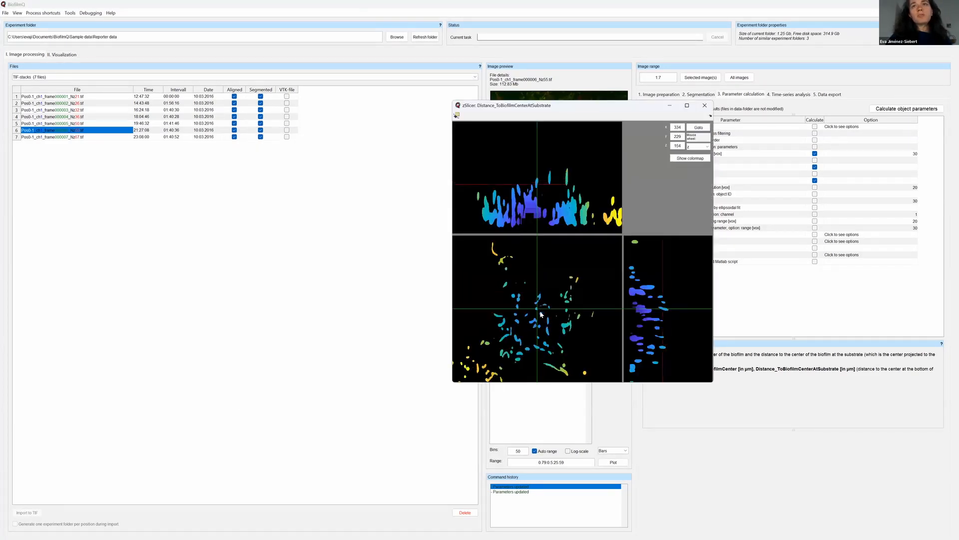
{"action": "scroll", "coordinate": [542, 316], "scroll_direction": "down", "scroll_amount": 20}
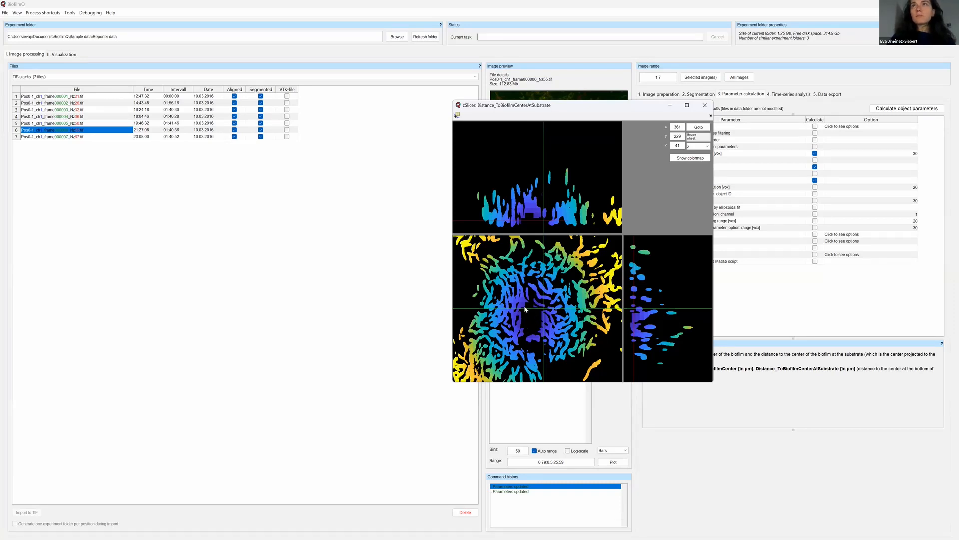
{"action": "left_click", "coordinate": [692, 159]}
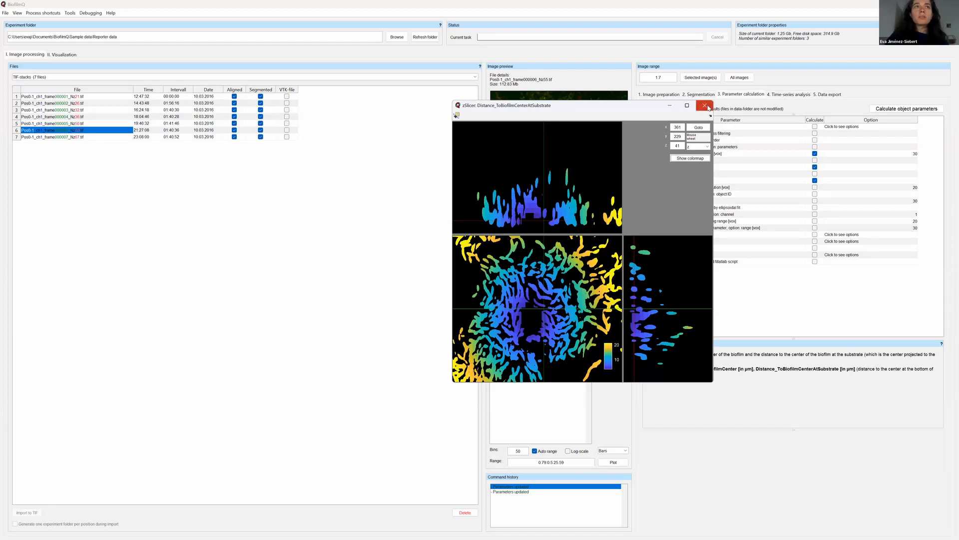
{"action": "left_click", "coordinate": [704, 105]}
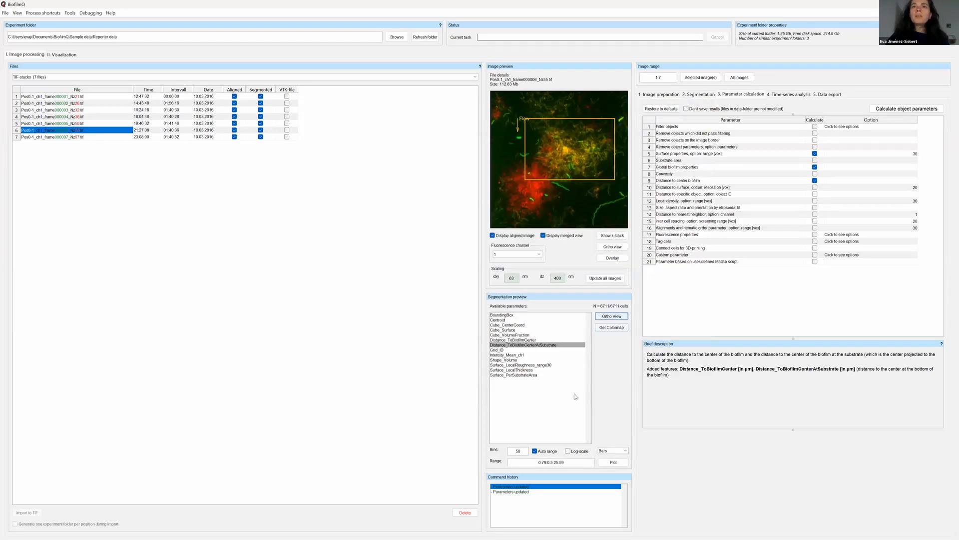
Load the channel 1 data for biofilm analysis and set the plot type to 2D XY-Plot per frame according to method.
{"action": "left_click", "coordinate": [60, 54]}
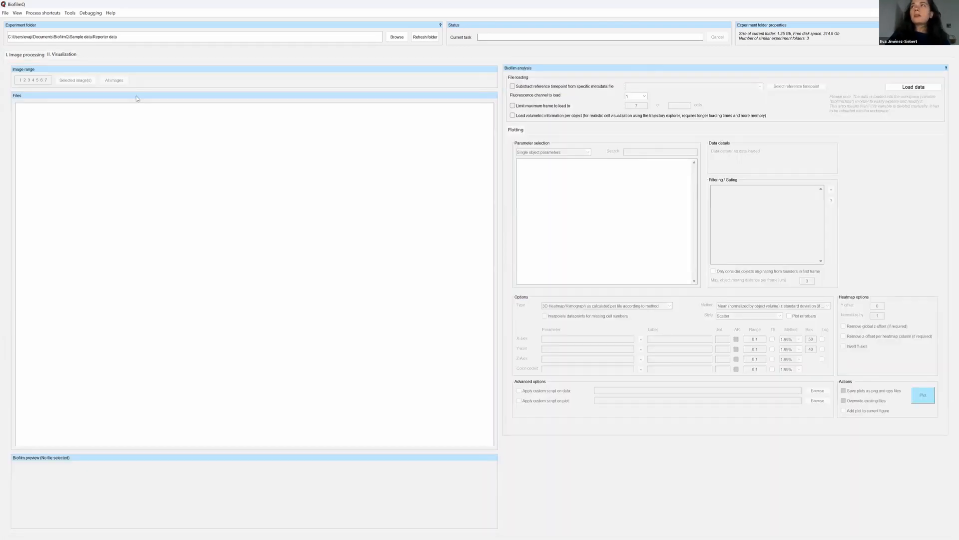
{"action": "left_click", "coordinate": [889, 91]}
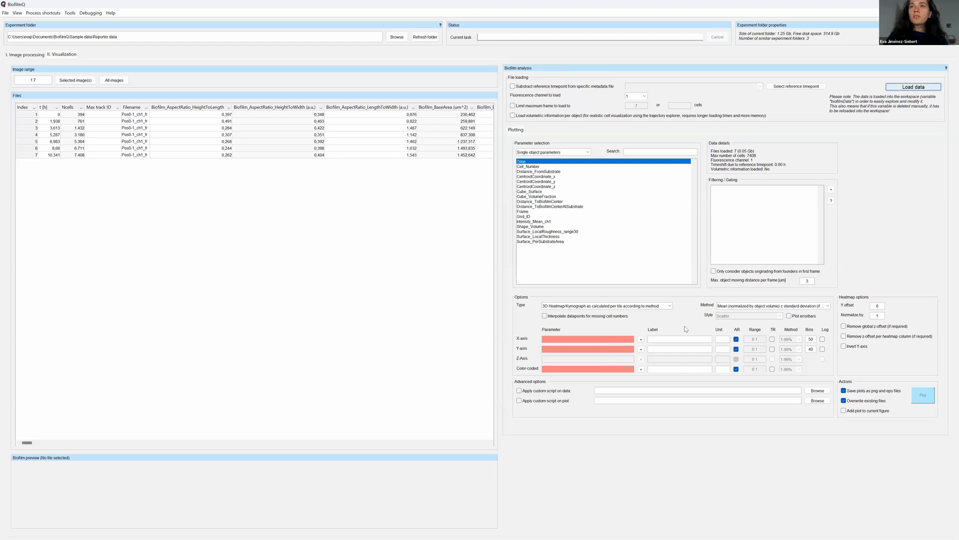
{"action": "left_click", "coordinate": [669, 306]}
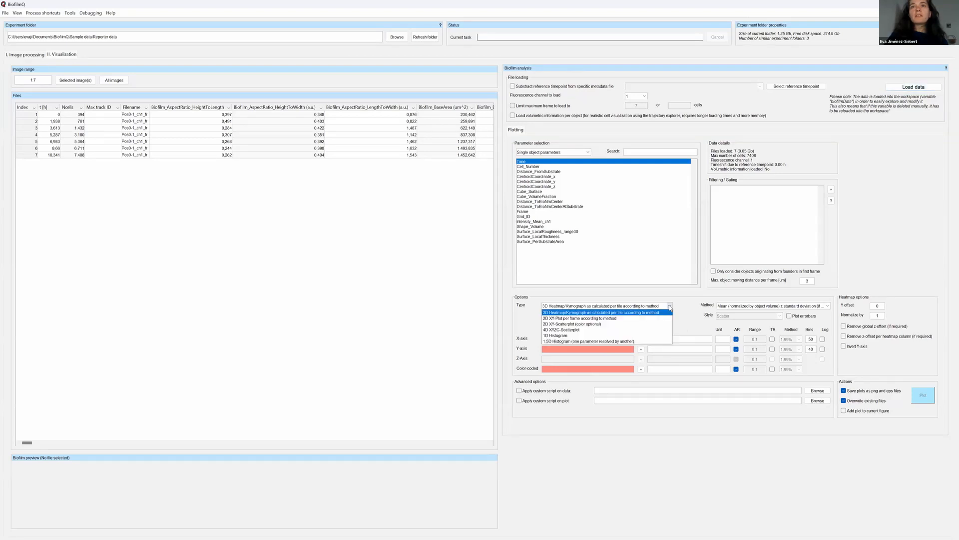
{"action": "left_click", "coordinate": [632, 319]}
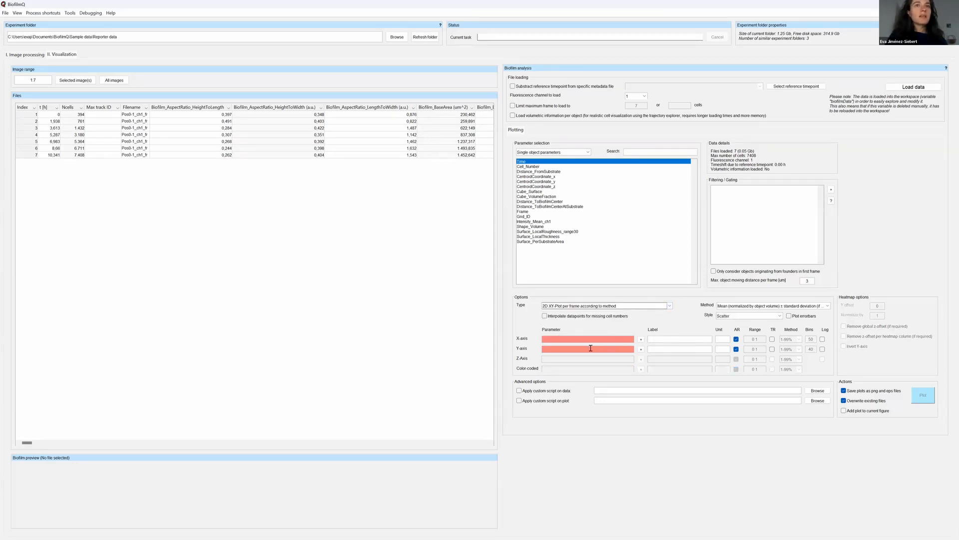
Set the plot type to 3D Heatmap/Kymograph as calculated per tile according to method, and assign Time to the X-axis.
{"action": "left_click", "coordinate": [657, 305]}
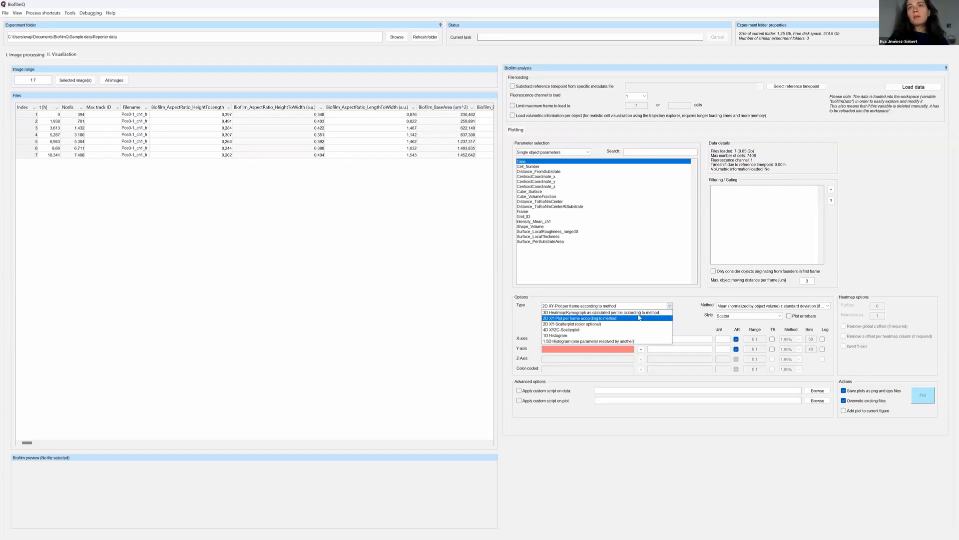
{"action": "left_click", "coordinate": [650, 312]}
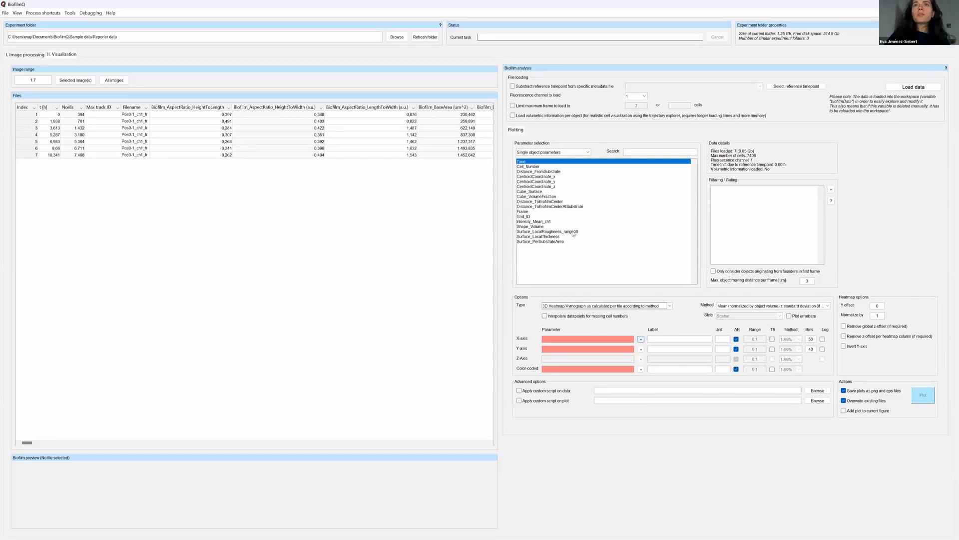
{"action": "left_click", "coordinate": [641, 339]}
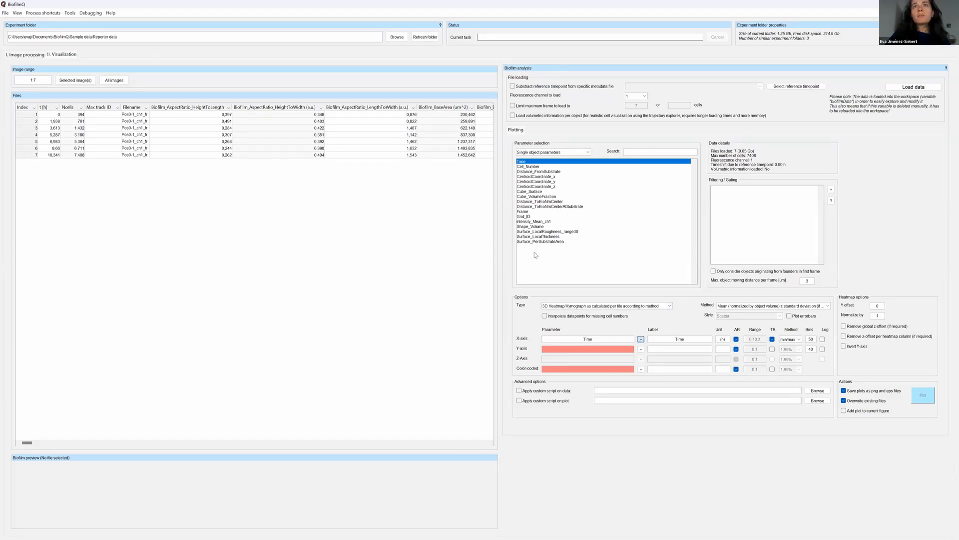
Assign Distance_ToBiofilmCenterAtSubstrate to the Y-axis and Surface_LocalThickness to the color coding of the heatmap.
{"action": "left_click", "coordinate": [556, 206]}
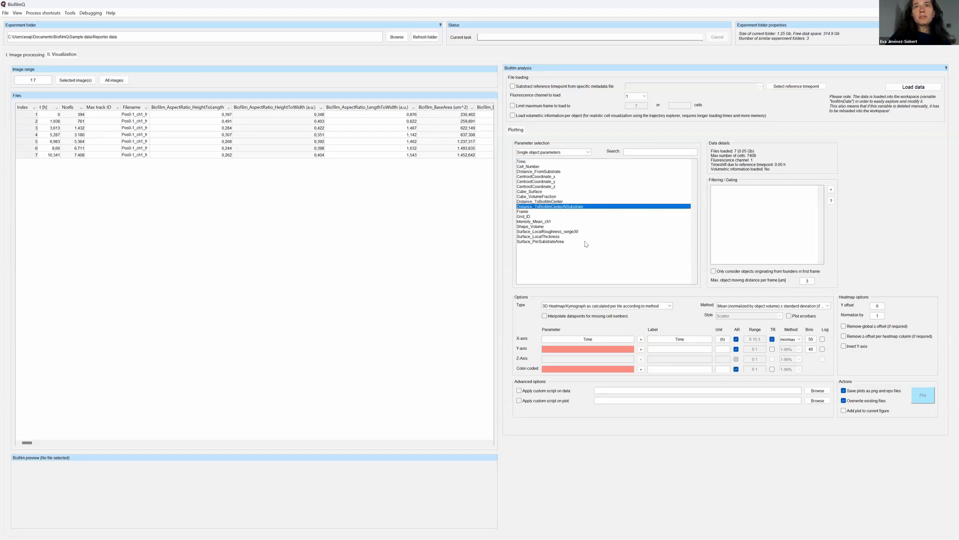
{"action": "left_click", "coordinate": [642, 349]}
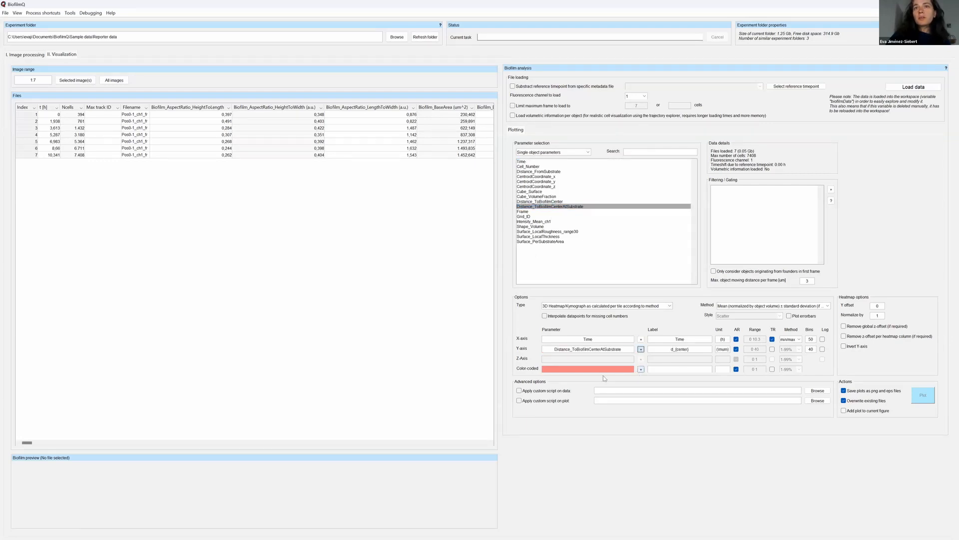
{"action": "left_click", "coordinate": [549, 237]}
{"action": "left_click", "coordinate": [642, 369]}
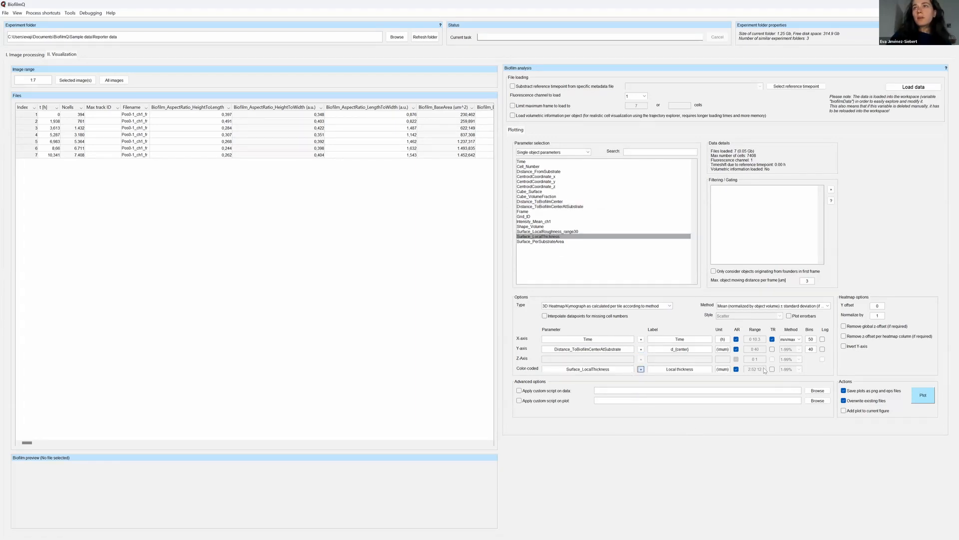
Review the averaging methods for the heatmap and choose Mean (normalized by object volume) ± standard deviation.
{"action": "left_click", "coordinate": [819, 307]}
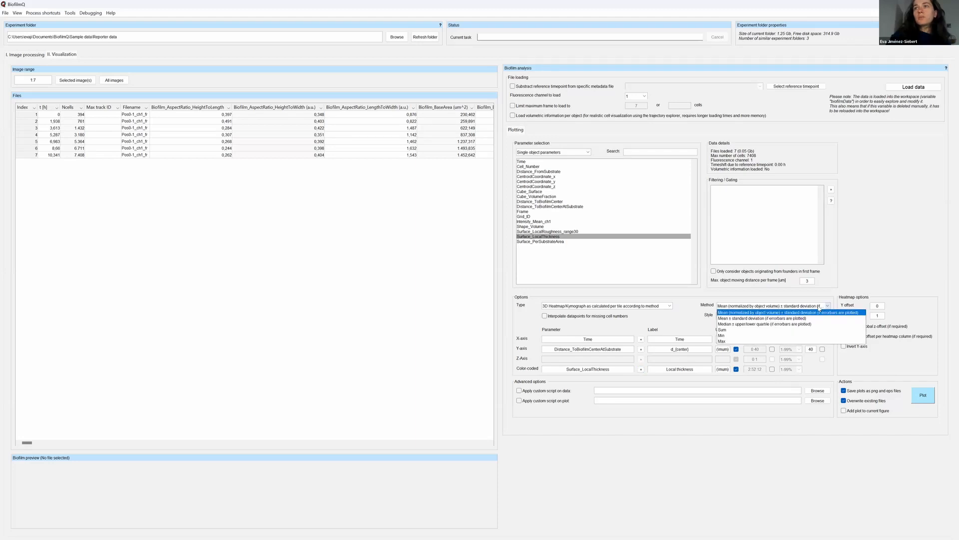
{"action": "left_click", "coordinate": [819, 307]}
{"action": "left_click", "coordinate": [819, 307]}
{"action": "left_click", "coordinate": [819, 307]}
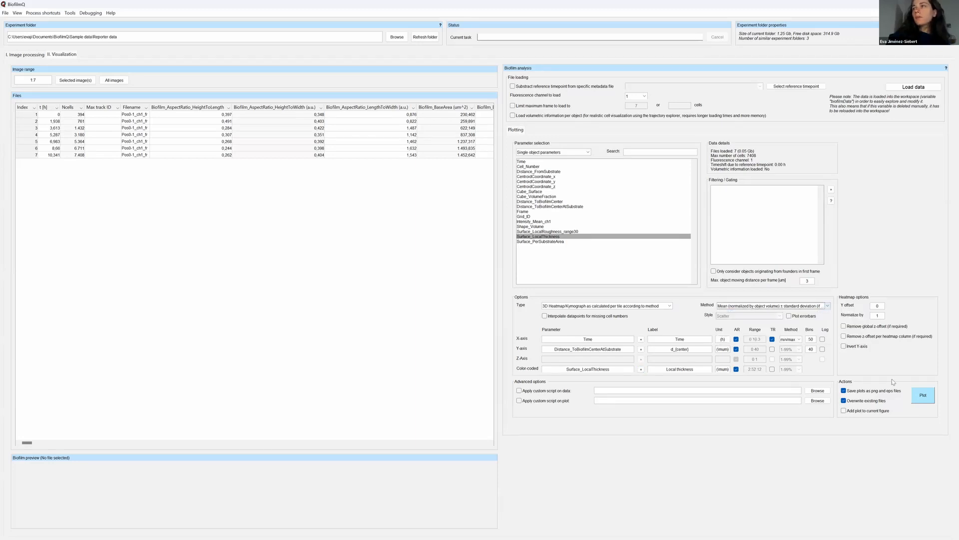
{"action": "left_click", "coordinate": [826, 307]}
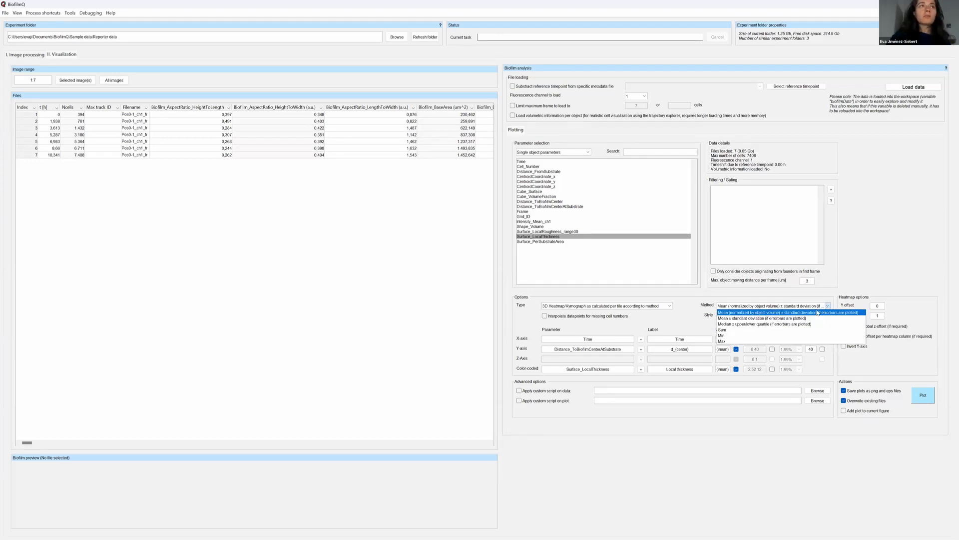
{"action": "left_click", "coordinate": [781, 313]}
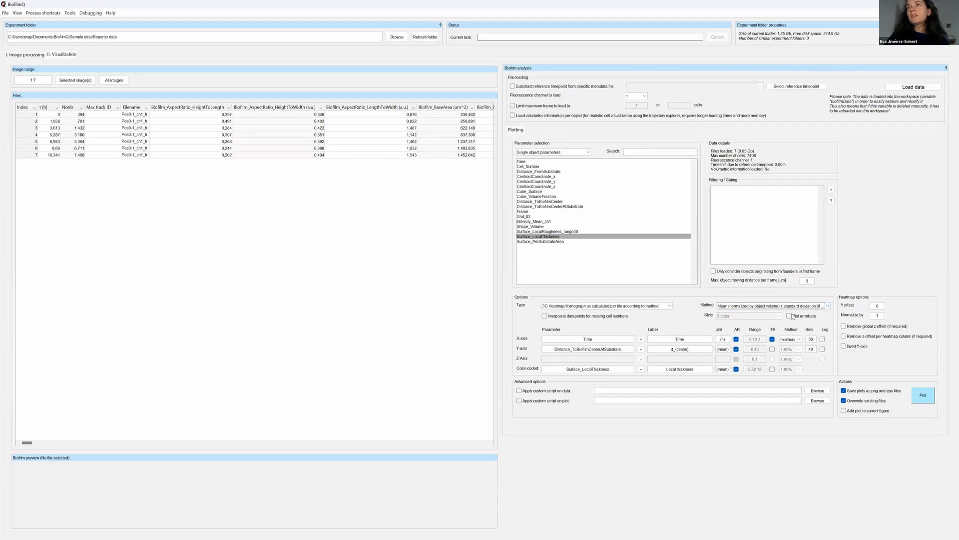
Plot the local thickness heatmap over time and distance to the biofilm center, examine it, and close the figure.
{"action": "left_click", "coordinate": [924, 398]}
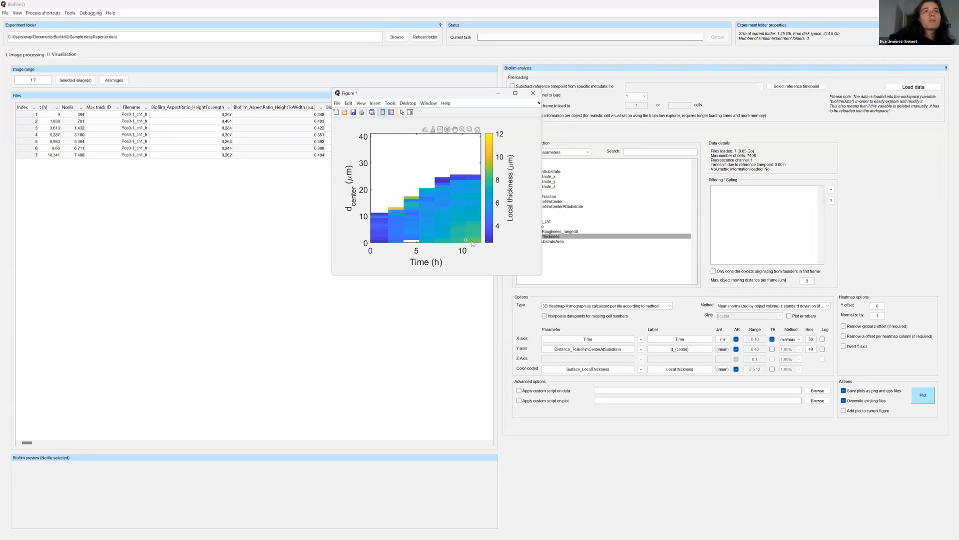
{"action": "mouse_move", "coordinate": [471, 240]}
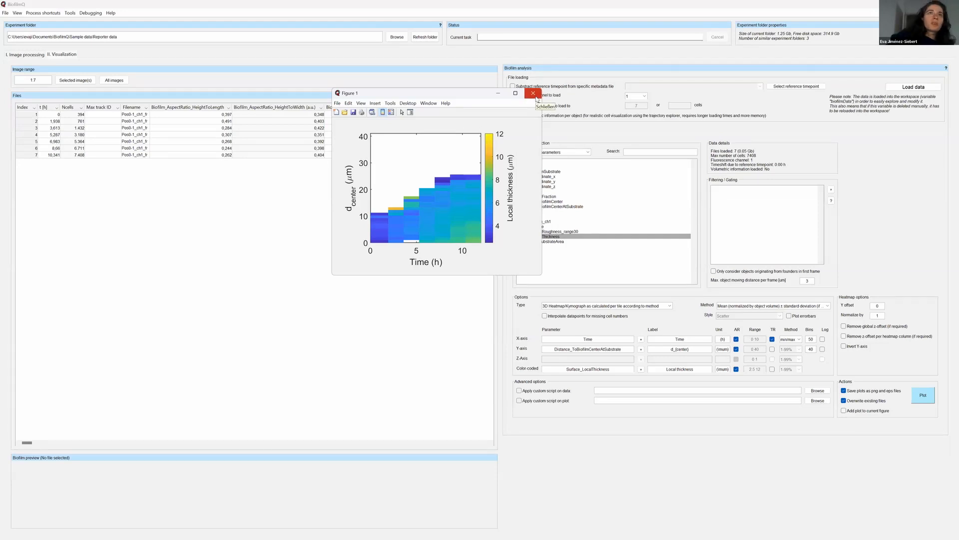
{"action": "left_click", "coordinate": [534, 93]}
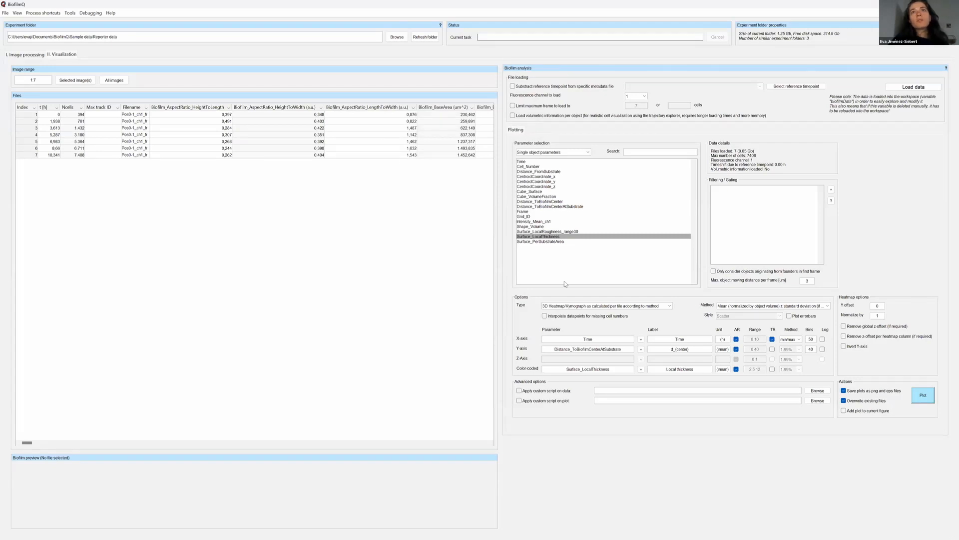
Return from the visualization to the image processing view of the Reporter data time series.
{"action": "left_click", "coordinate": [24, 56]}
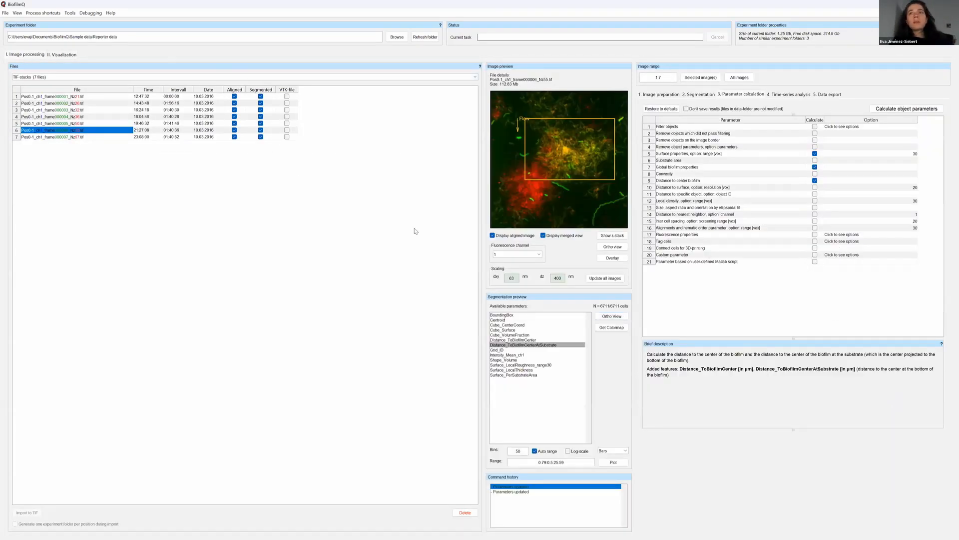
{"action": "left_click", "coordinate": [57, 54]}
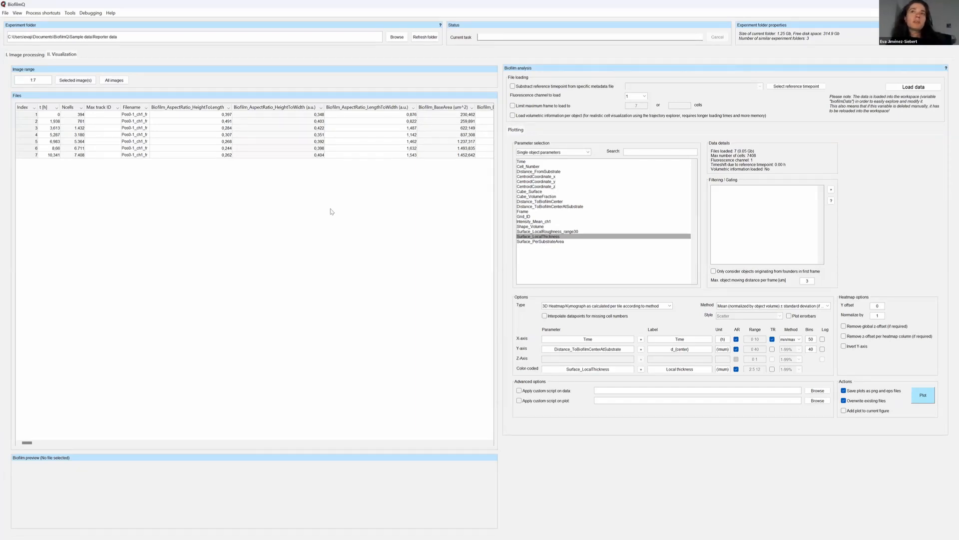
{"action": "left_click", "coordinate": [26, 55]}
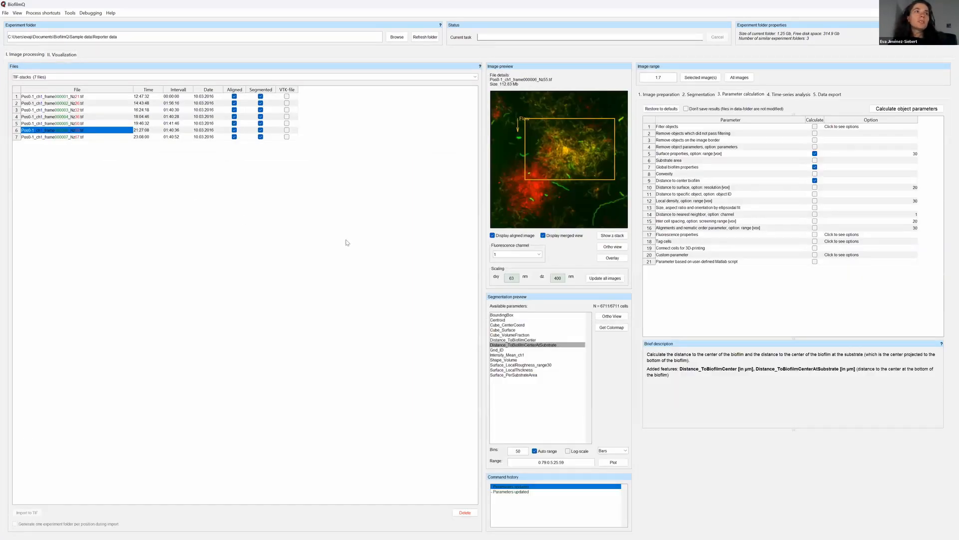